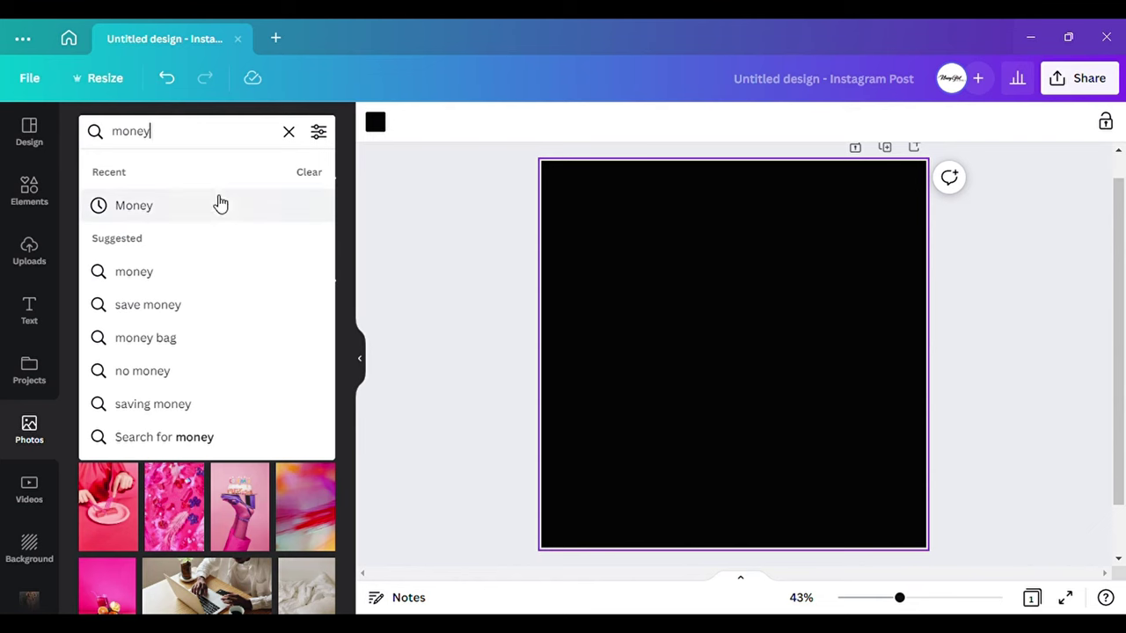
- Search the photos for Money and add the picture of scattered hundred-dollar bills to the page
{"action": "left_click", "coordinate": [178, 216]}
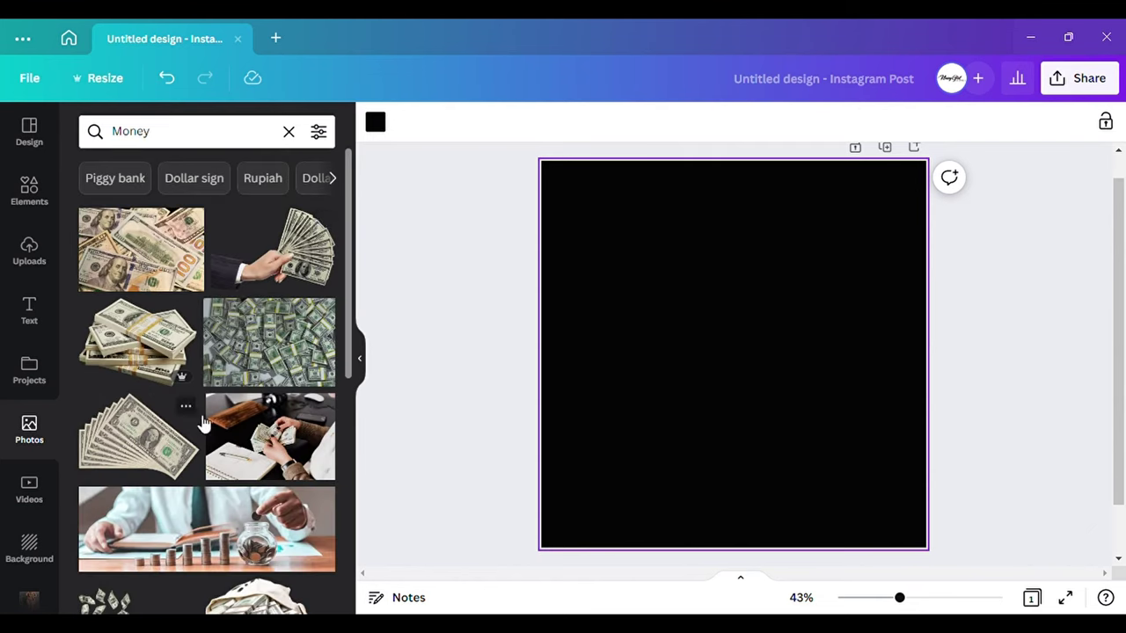
{"action": "scroll", "coordinate": [220, 427], "scroll_direction": "down", "scroll_amount": 8}
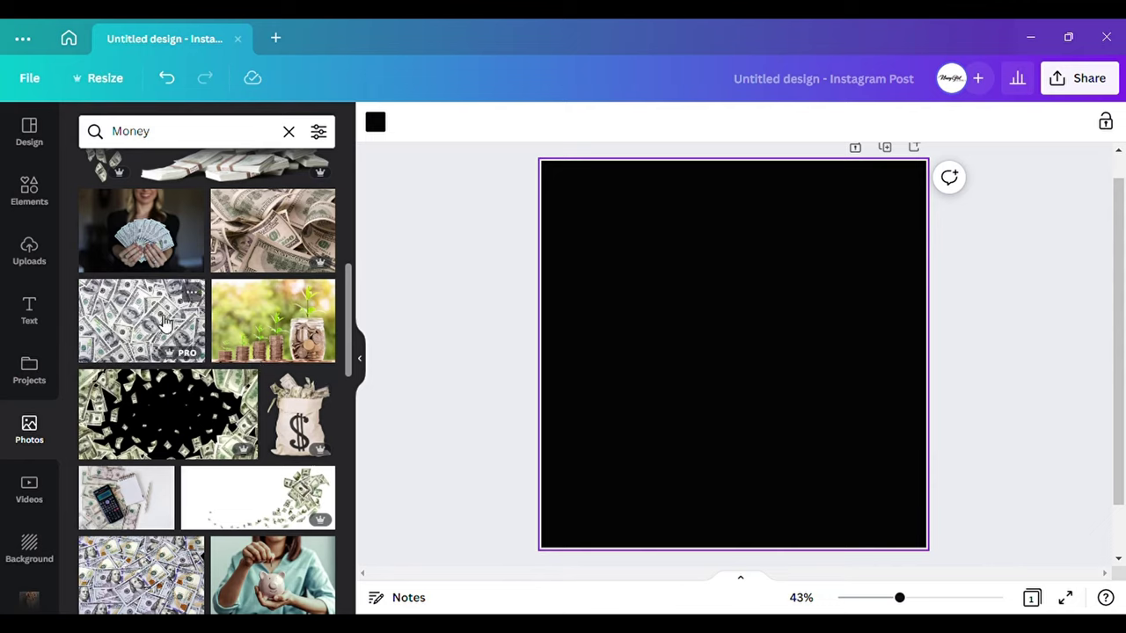
{"action": "left_click", "coordinate": [148, 586]}
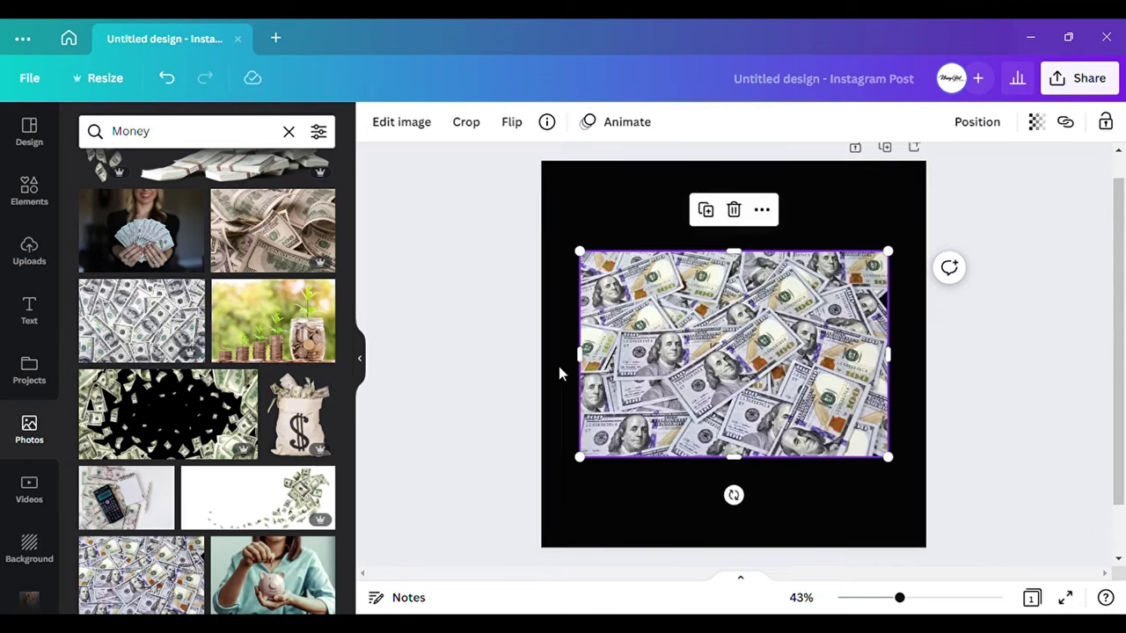
- Move the money photo to the page's upper right corner and enlarge it to span the full page width
{"action": "left_click", "coordinate": [359, 359]}
{"action": "left_click_drag", "start_coordinate": [594, 389], "coordinate": [633, 299]}
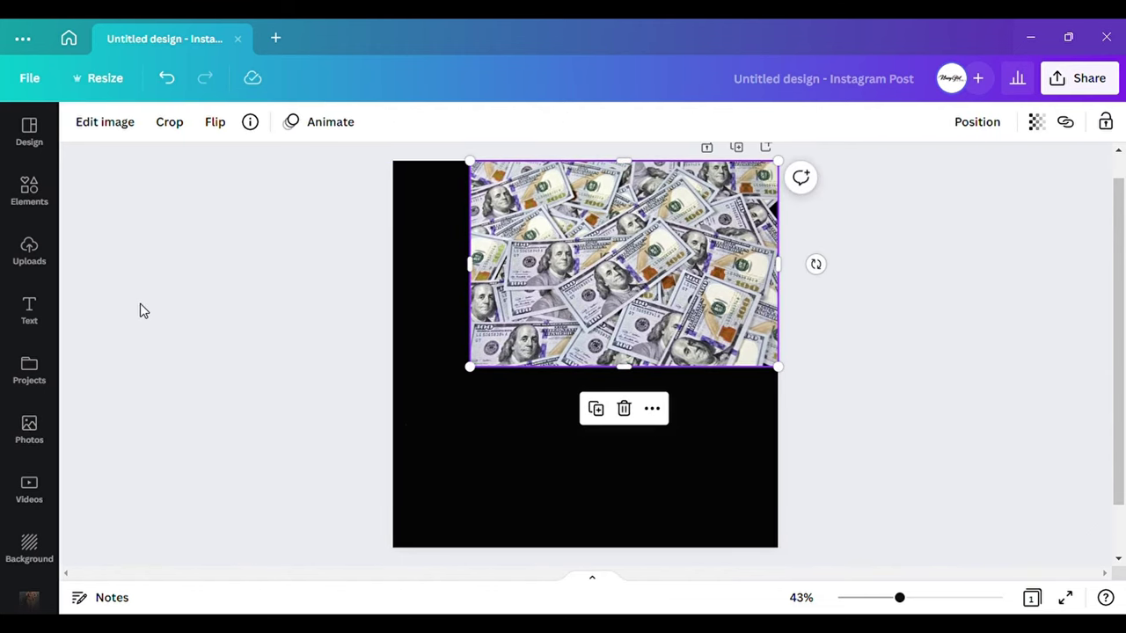
{"action": "left_click_drag", "start_coordinate": [481, 378], "coordinate": [411, 442]}
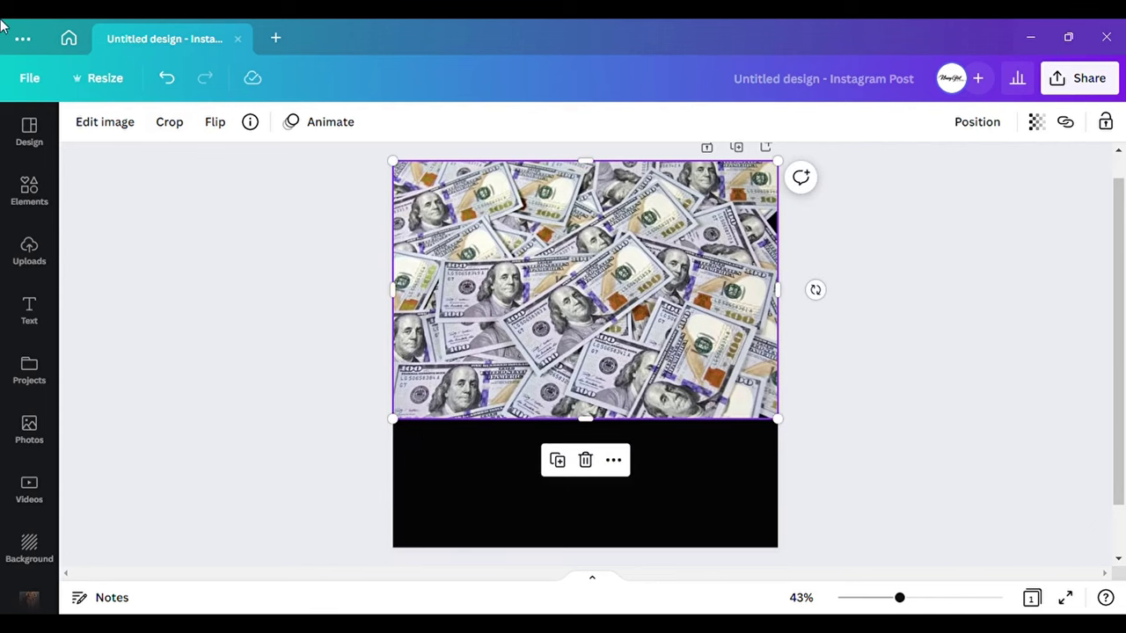
- Apply the black-and-white Street filter to the money photo
{"action": "left_click", "coordinate": [107, 123]}
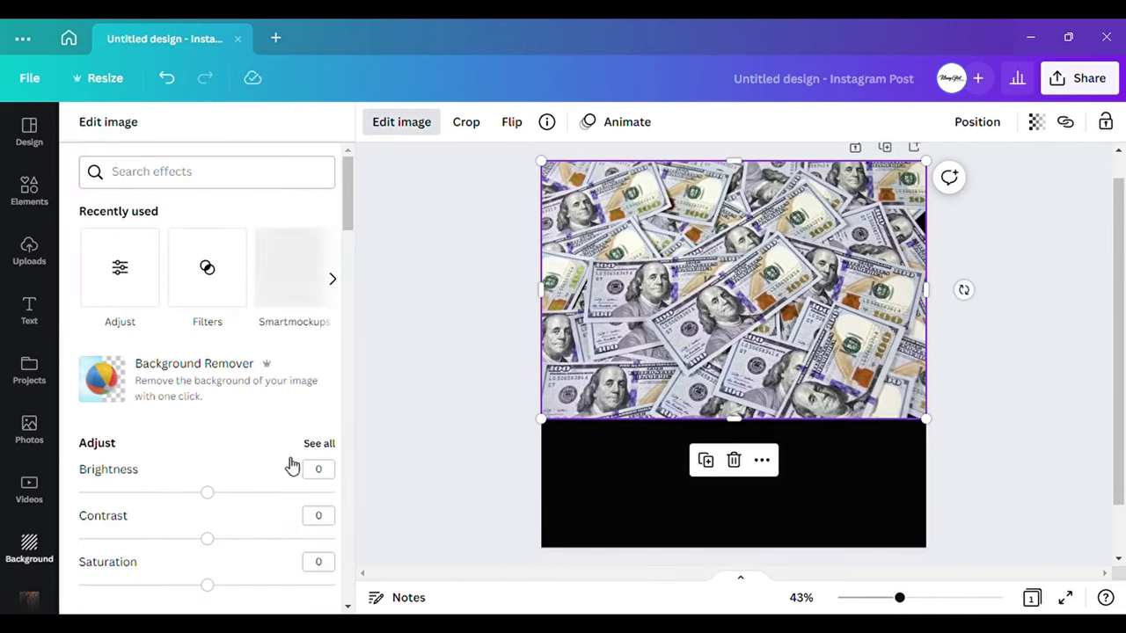
{"action": "scroll", "coordinate": [189, 455], "scroll_direction": "down", "scroll_amount": 5}
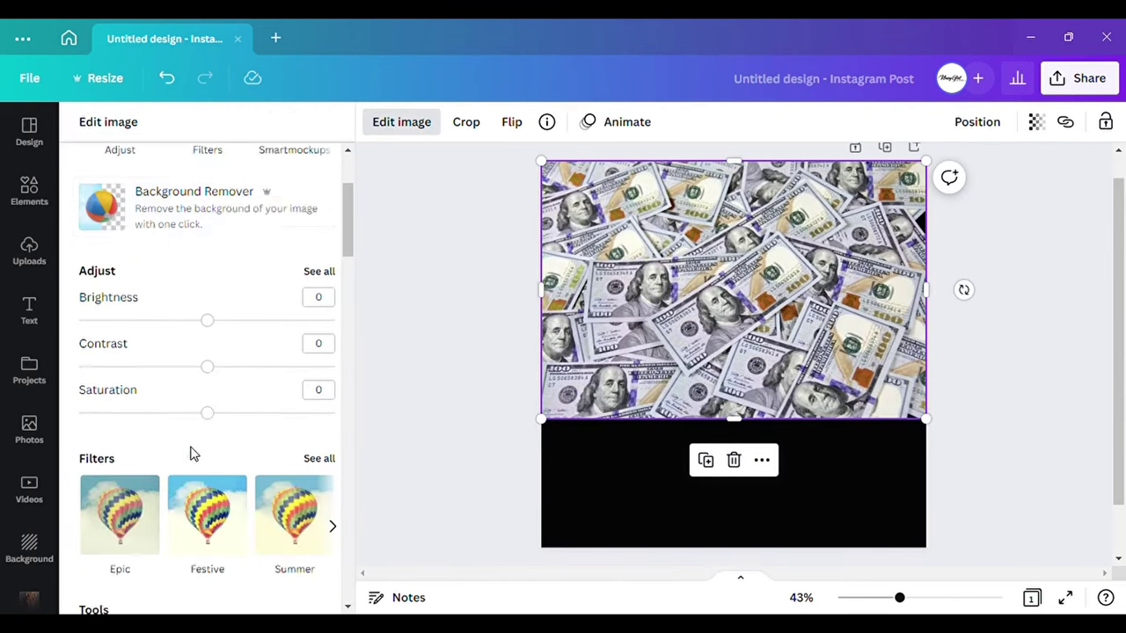
{"action": "left_click", "coordinate": [318, 216]}
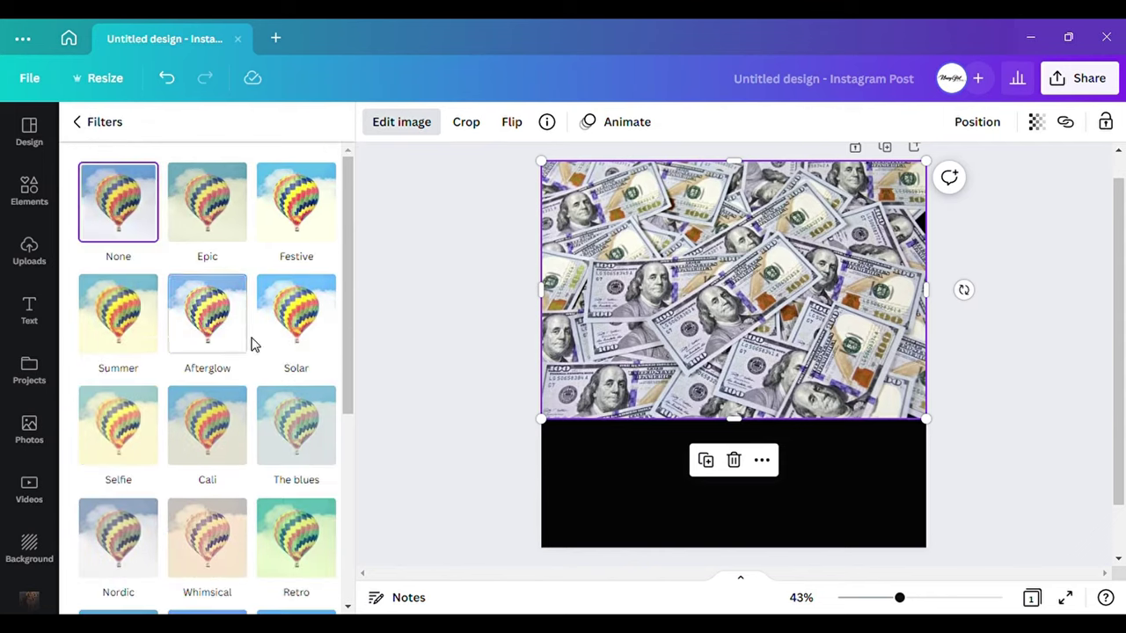
{"action": "scroll", "coordinate": [255, 413], "scroll_direction": "down", "scroll_amount": 5}
{"action": "left_click", "coordinate": [211, 530]}
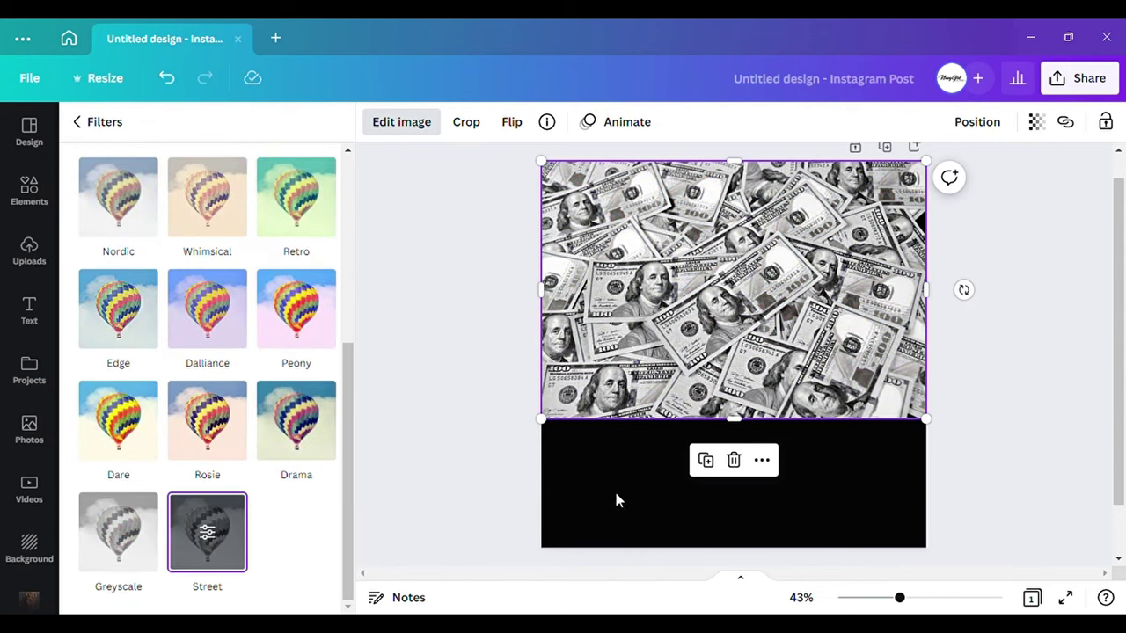
{"action": "key", "text": "Escape"}
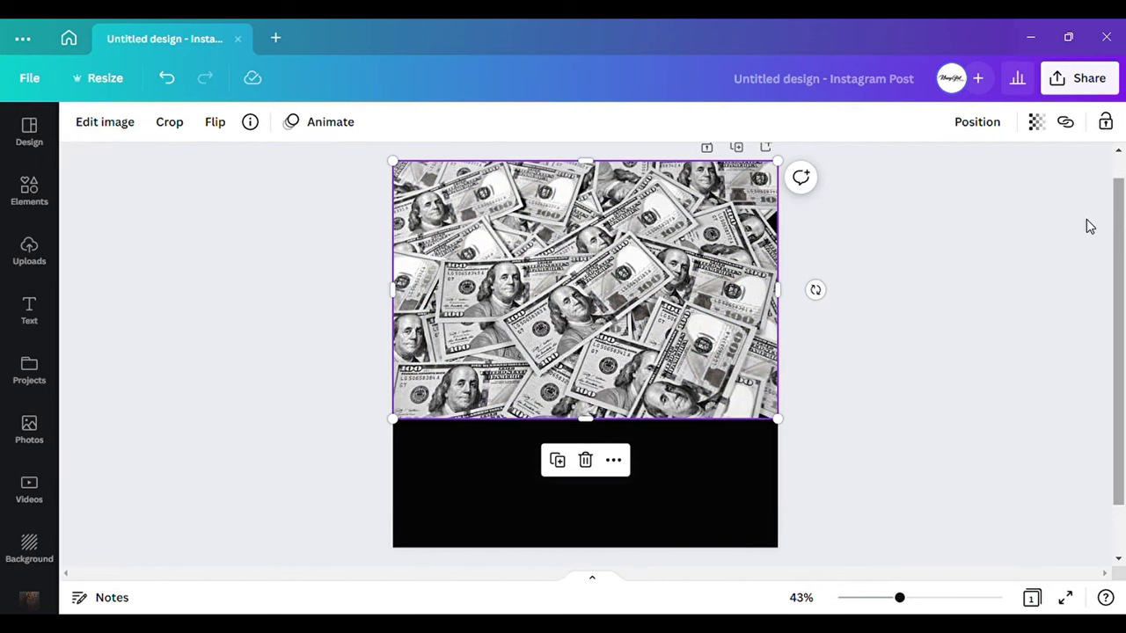
- Crop the money photo's lower edge slightly upward and set its transparency to 76
{"action": "left_click_drag", "start_coordinate": [598, 433], "coordinate": [613, 393]}
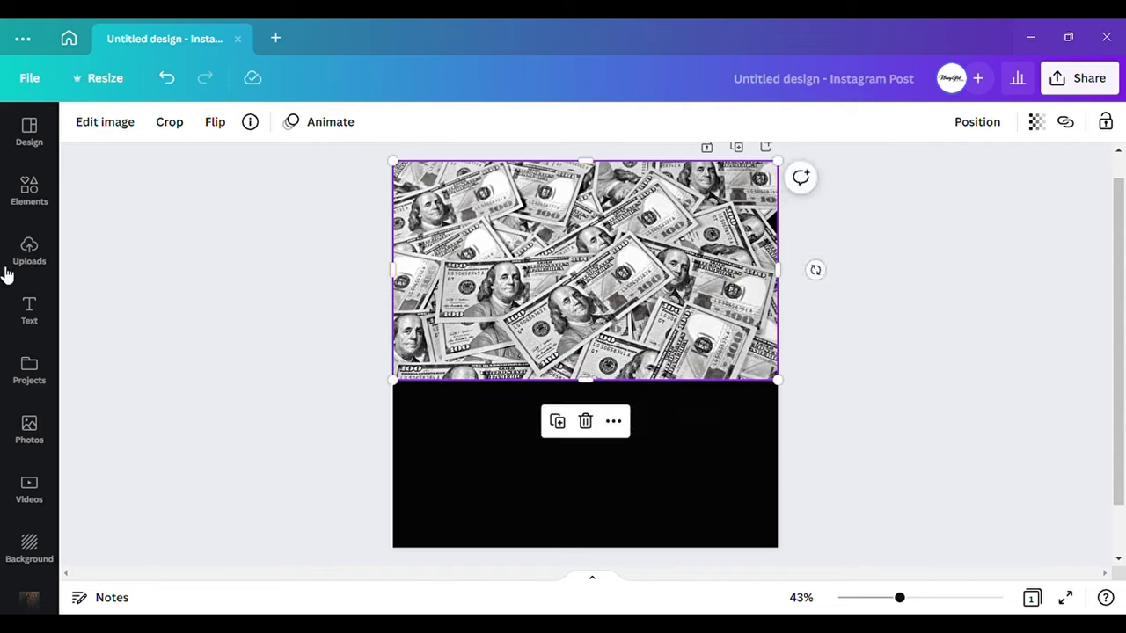
{"action": "left_click", "coordinate": [1036, 123]}
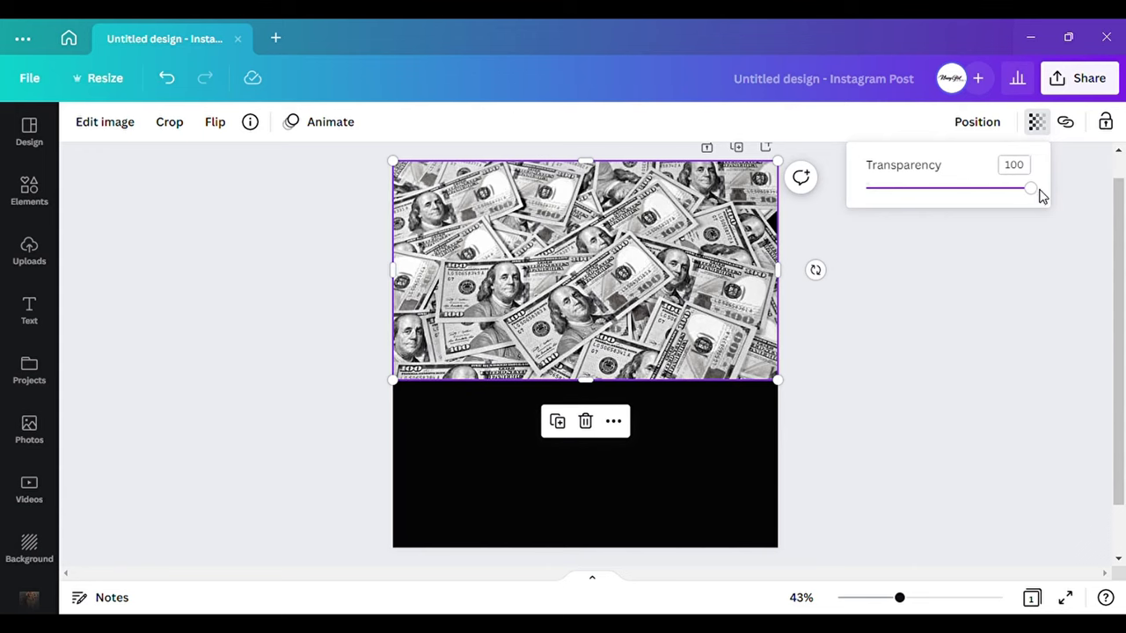
{"action": "left_click_drag", "start_coordinate": [1040, 195], "coordinate": [994, 220]}
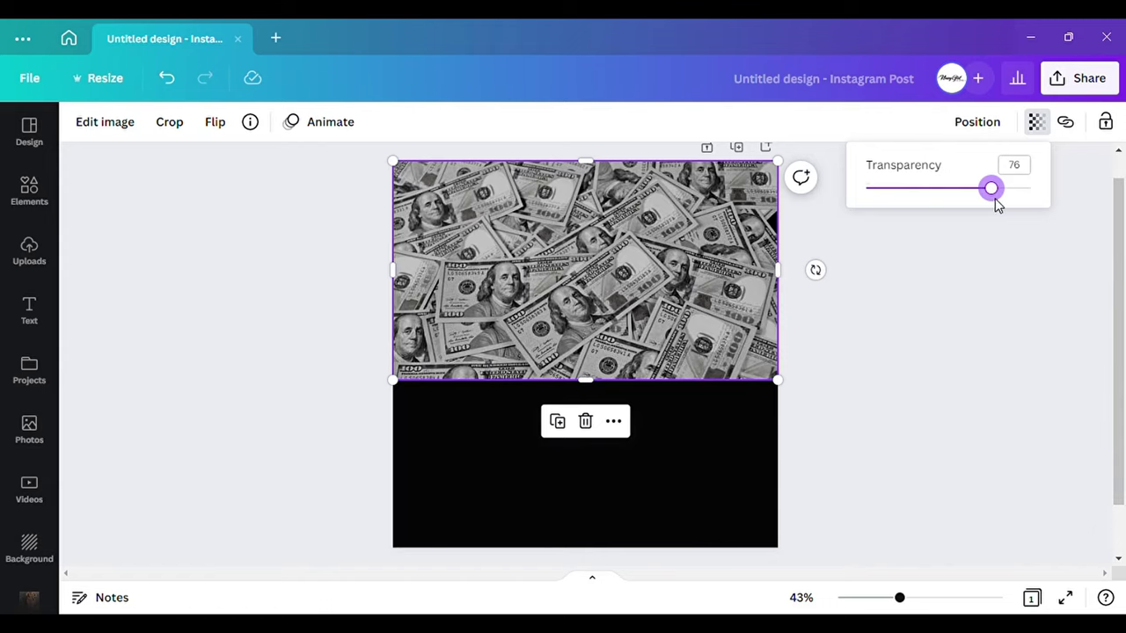
{"action": "key", "text": "Escape"}
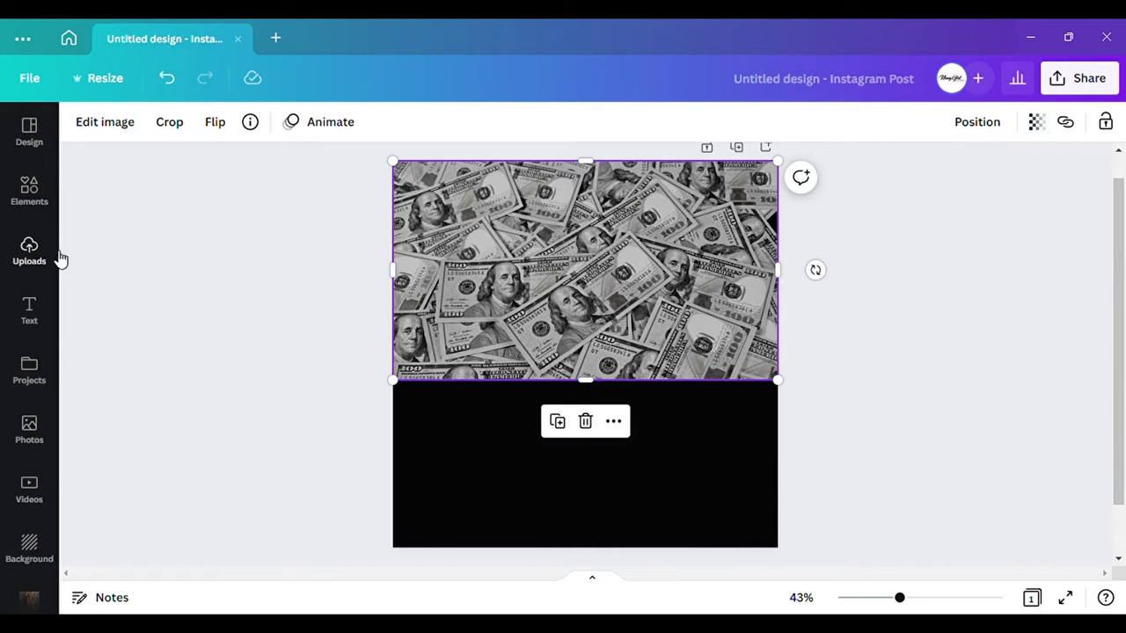
- Add a square shape and stretch it into a rectangle covering the whole money photo
{"action": "left_click", "coordinate": [223, 264]}
{"action": "left_click", "coordinate": [29, 189]}
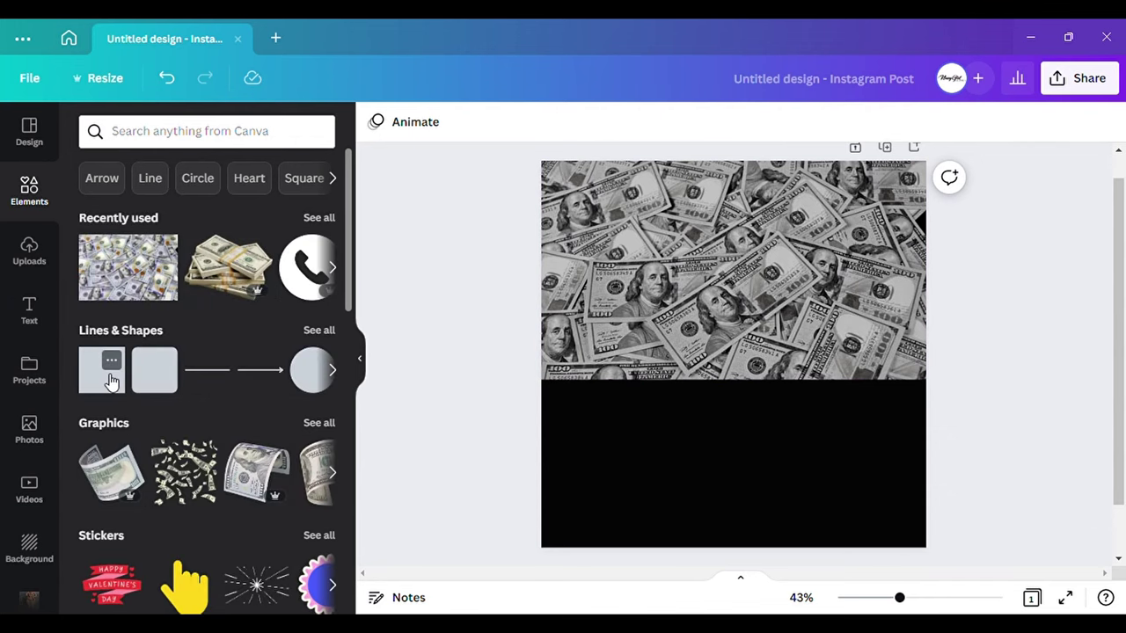
{"action": "left_click", "coordinate": [161, 385]}
{"action": "left_click", "coordinate": [369, 366]}
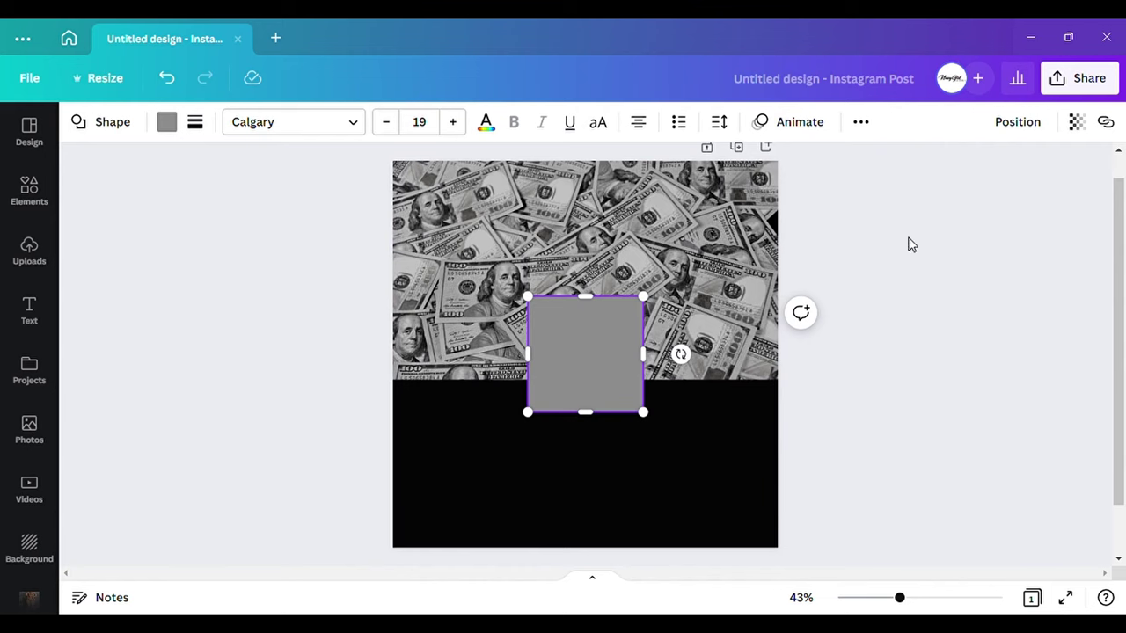
{"action": "left_click_drag", "start_coordinate": [606, 379], "coordinate": [730, 381]}
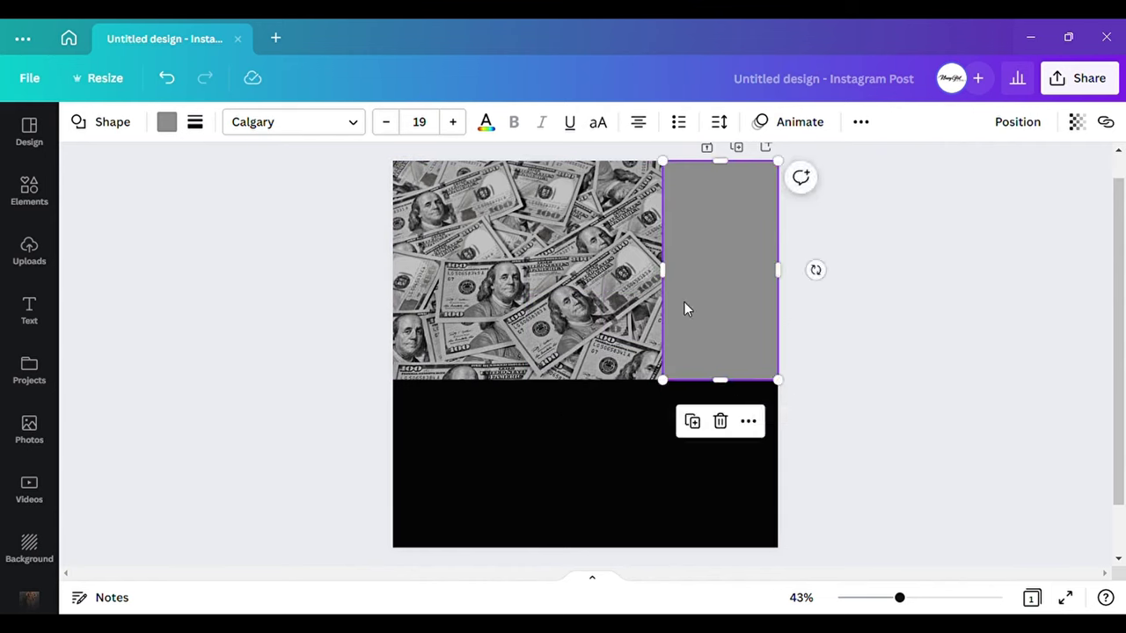
{"action": "left_click_drag", "start_coordinate": [664, 270], "coordinate": [380, 270]}
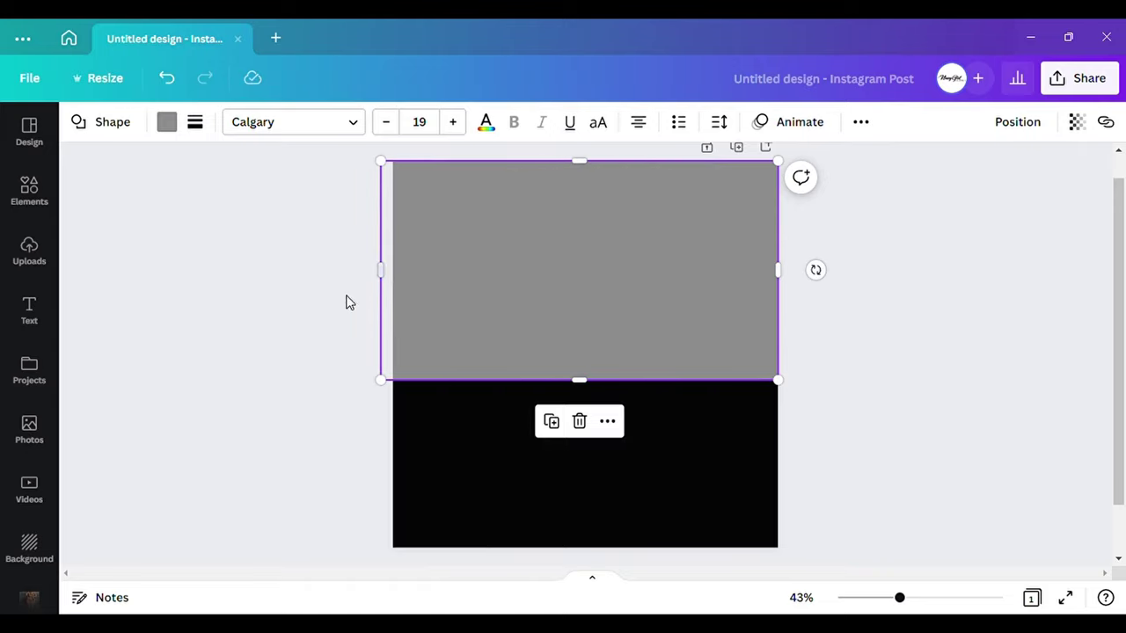
- Fill the rectangle over the money photo with the custom green #02672F
{"action": "left_click", "coordinate": [167, 123]}
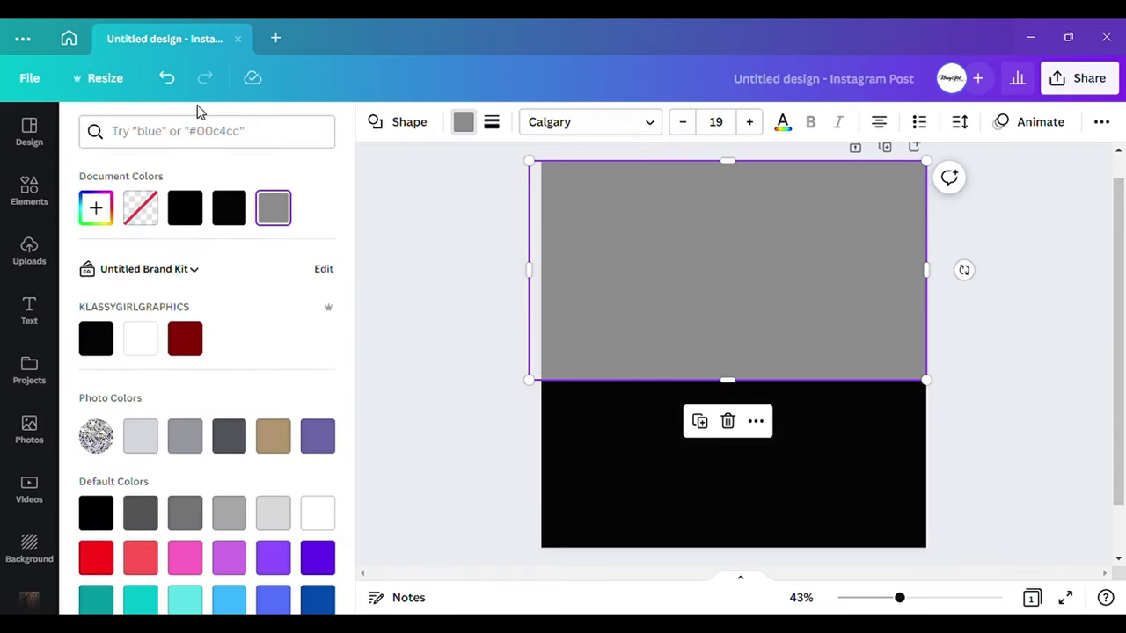
{"action": "left_click", "coordinate": [96, 208]}
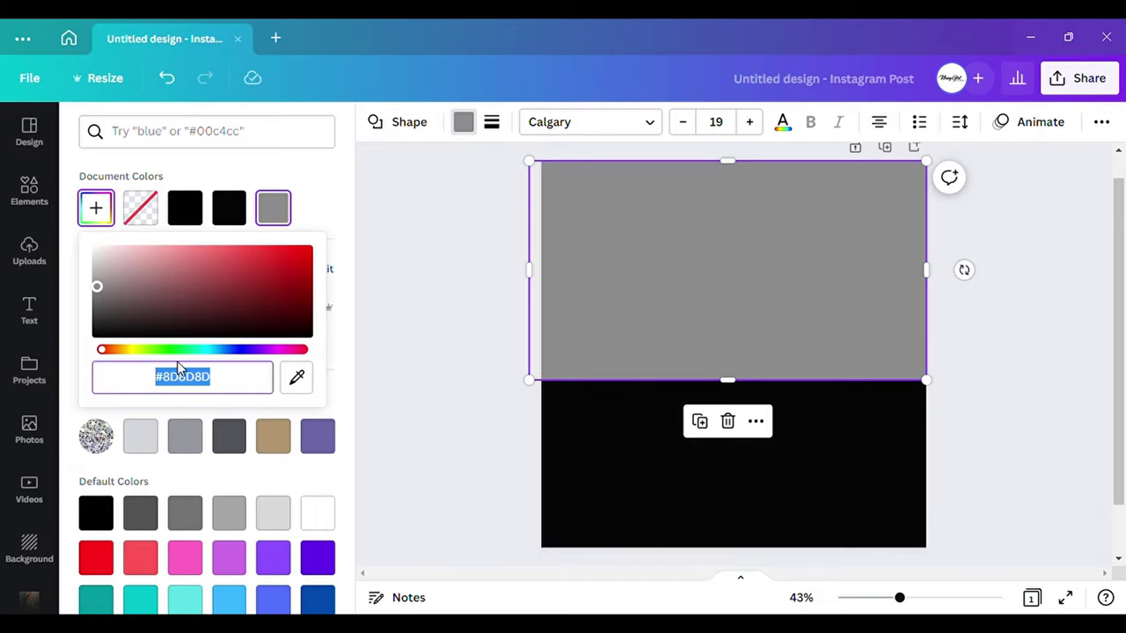
{"action": "type", "text": "#"}
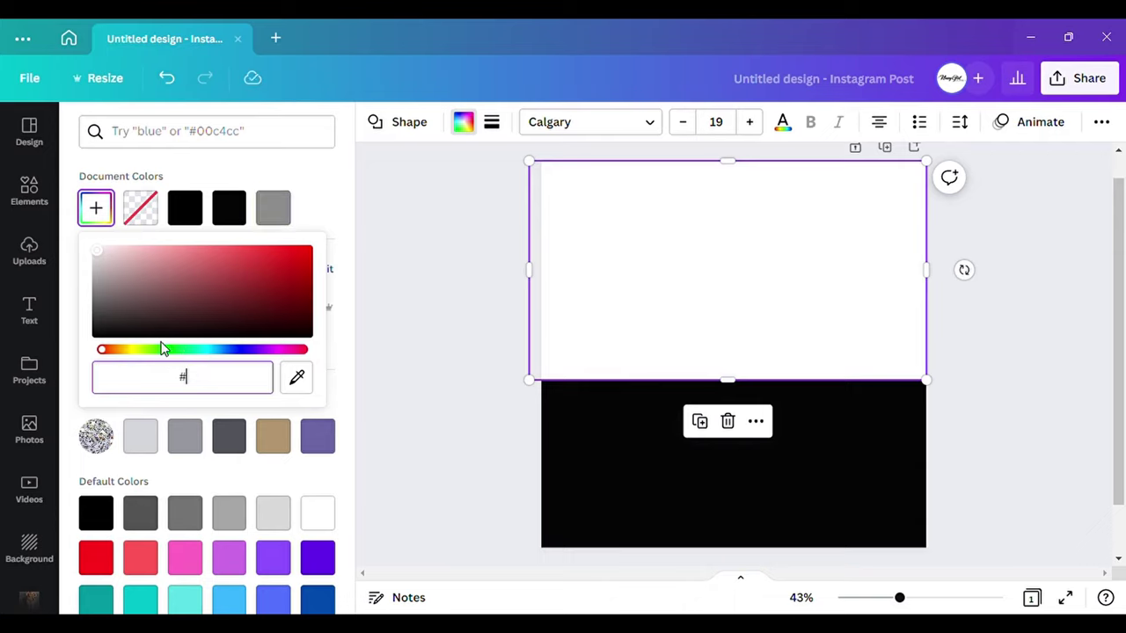
{"action": "type", "text": "026"}
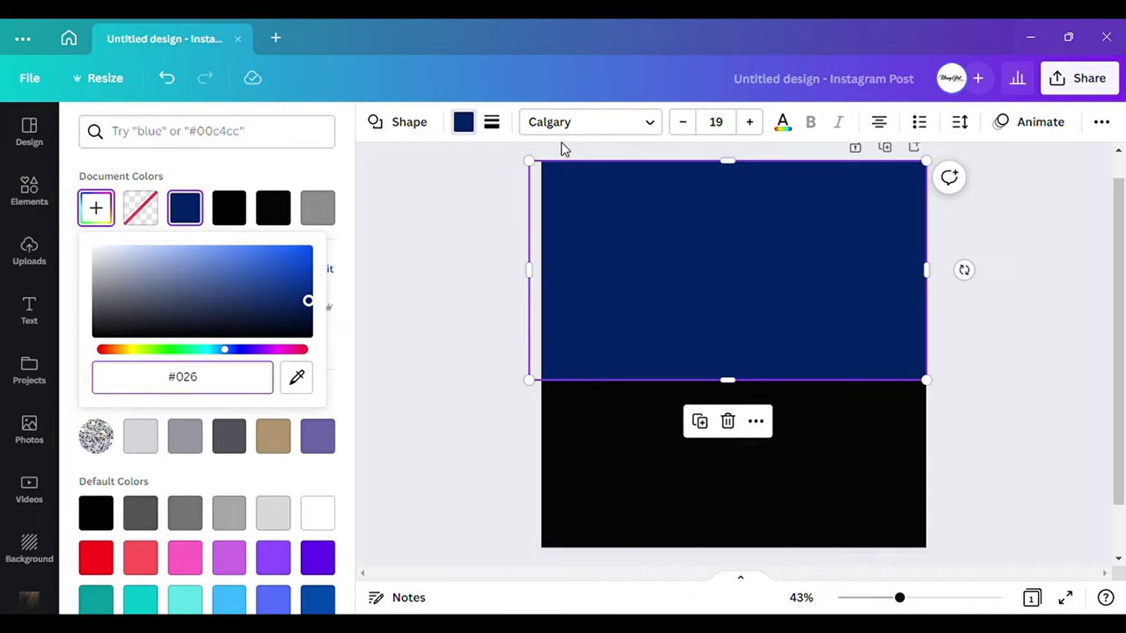
{"action": "type", "text": "7"}
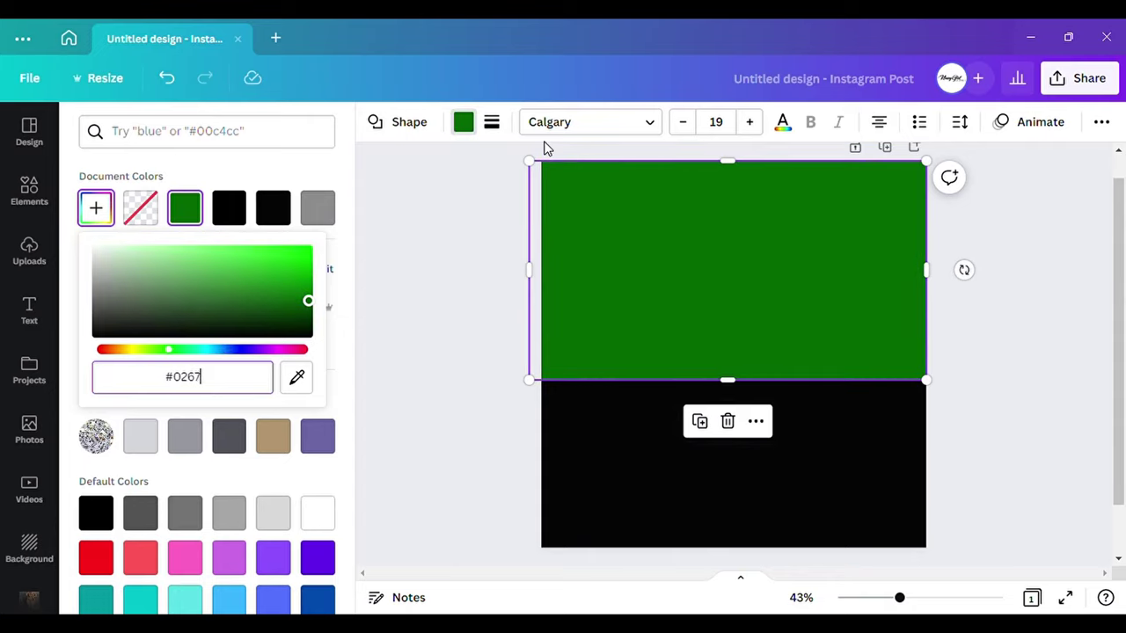
{"action": "type", "text": "2F"}
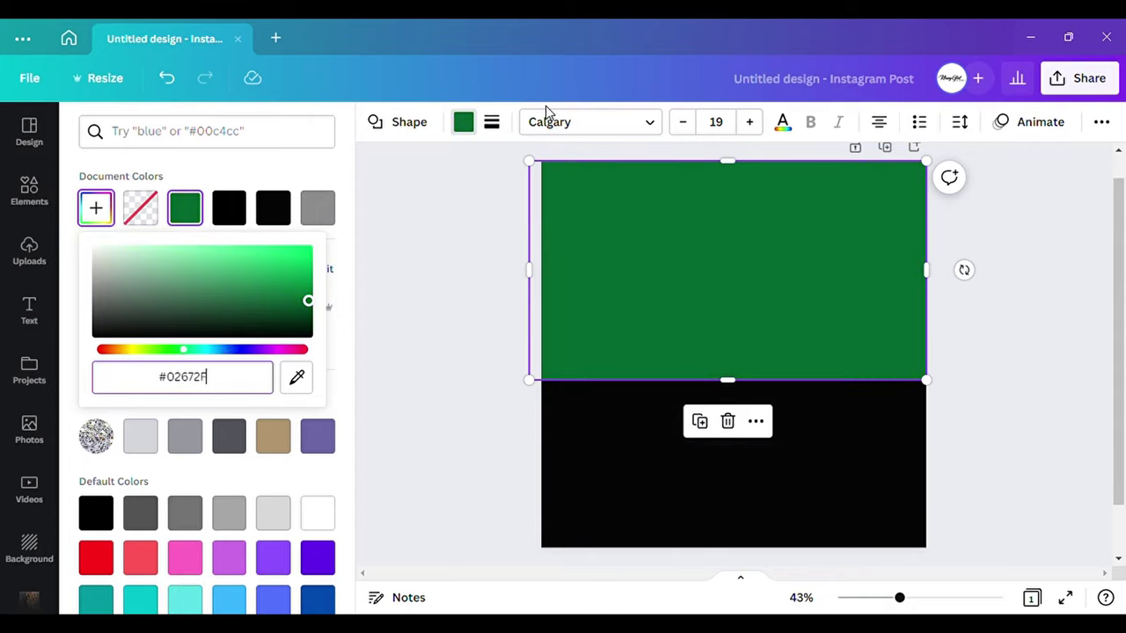
{"action": "left_click", "coordinate": [551, 367]}
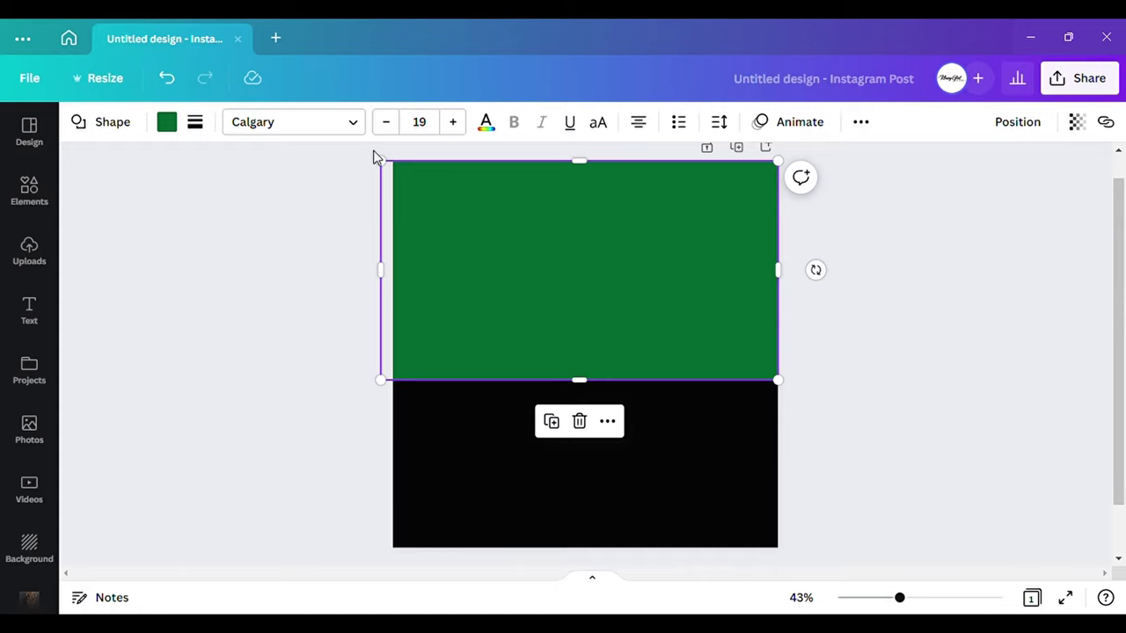
- Reduce the green rectangle's opacity so the bills show through, and centre it horizontally on the page
{"action": "left_click", "coordinate": [1077, 125]}
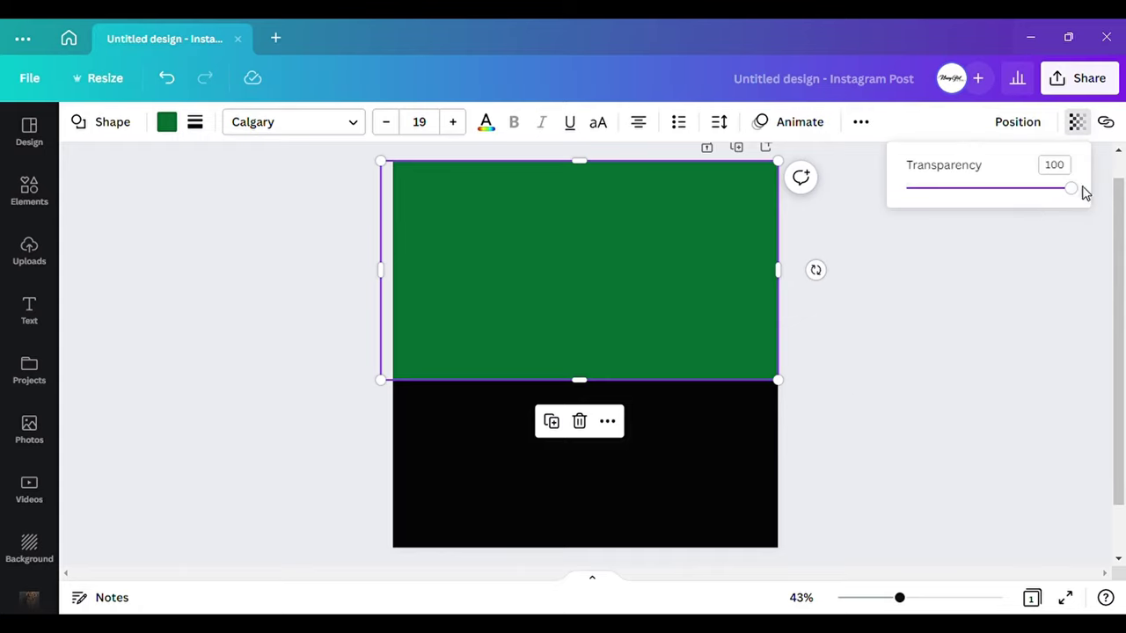
{"action": "left_click_drag", "start_coordinate": [1071, 189], "coordinate": [1037, 199]}
{"action": "key", "text": "Escape"}
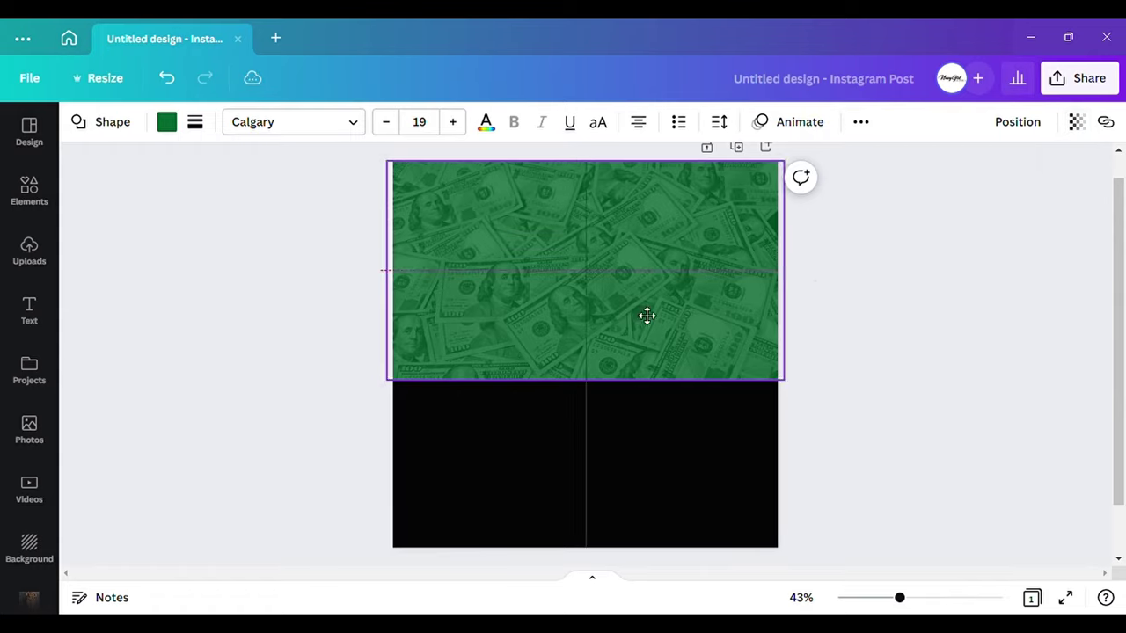
{"action": "left_click", "coordinate": [872, 260]}
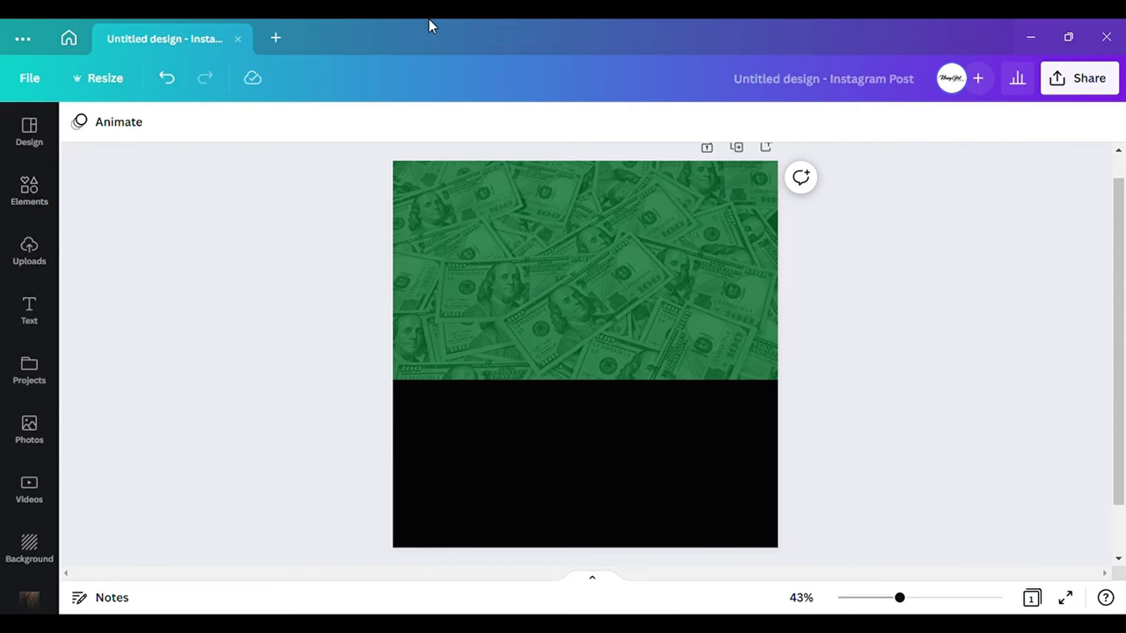
- Search the elements for "Transparent gradient" and show all matching graphics
{"action": "left_click", "coordinate": [10, 211]}
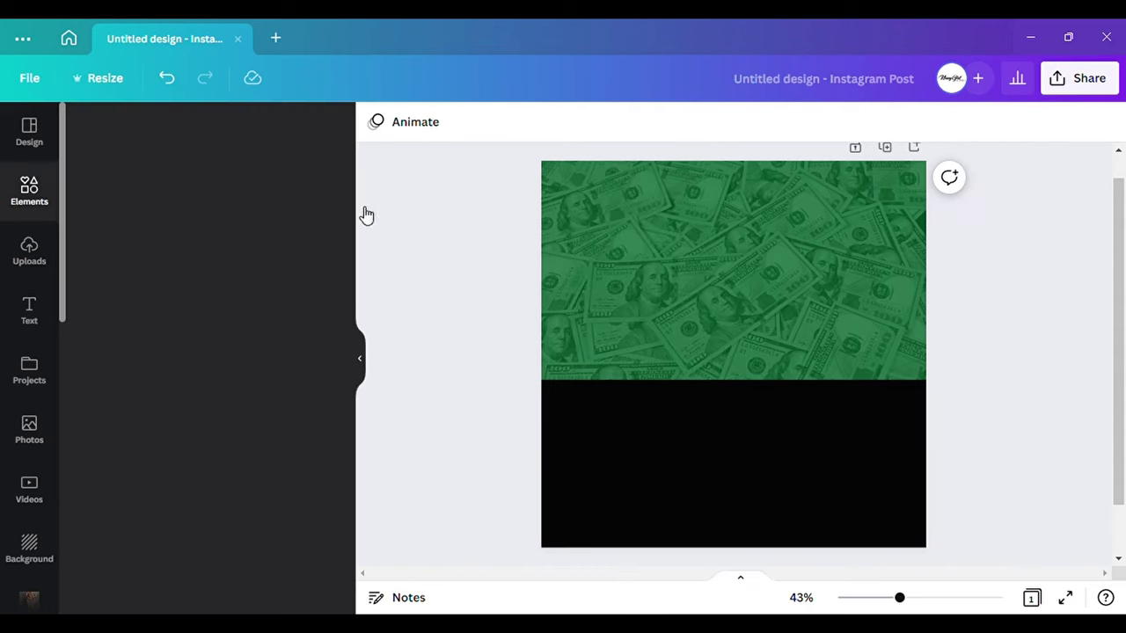
{"action": "left_click", "coordinate": [246, 130]}
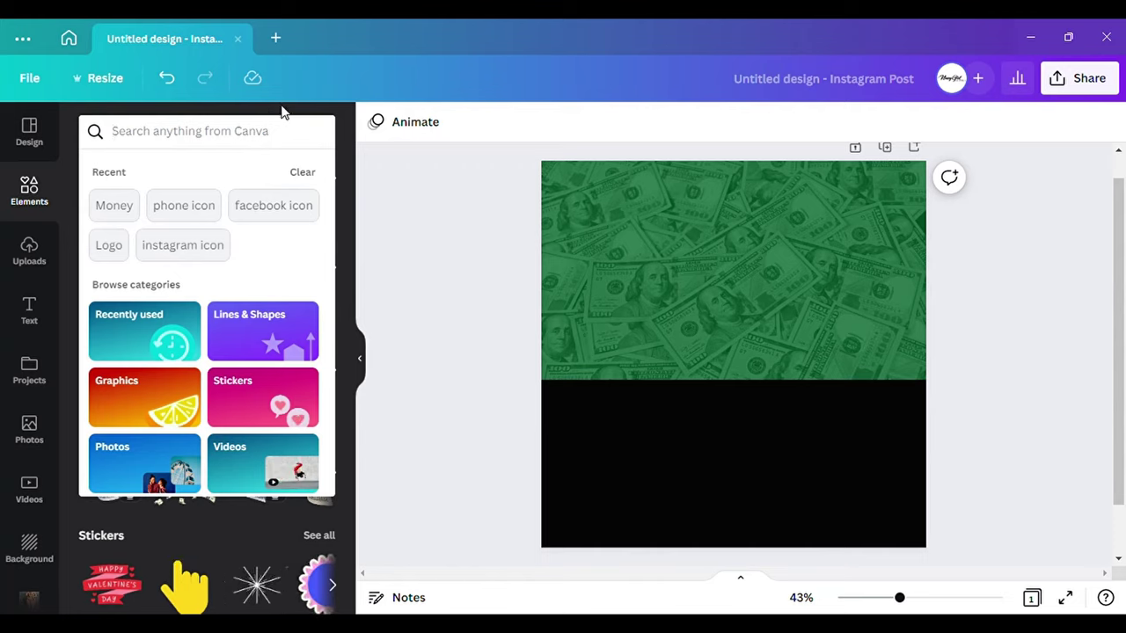
{"action": "type", "text": "tr"}
{"action": "left_click", "coordinate": [150, 285]}
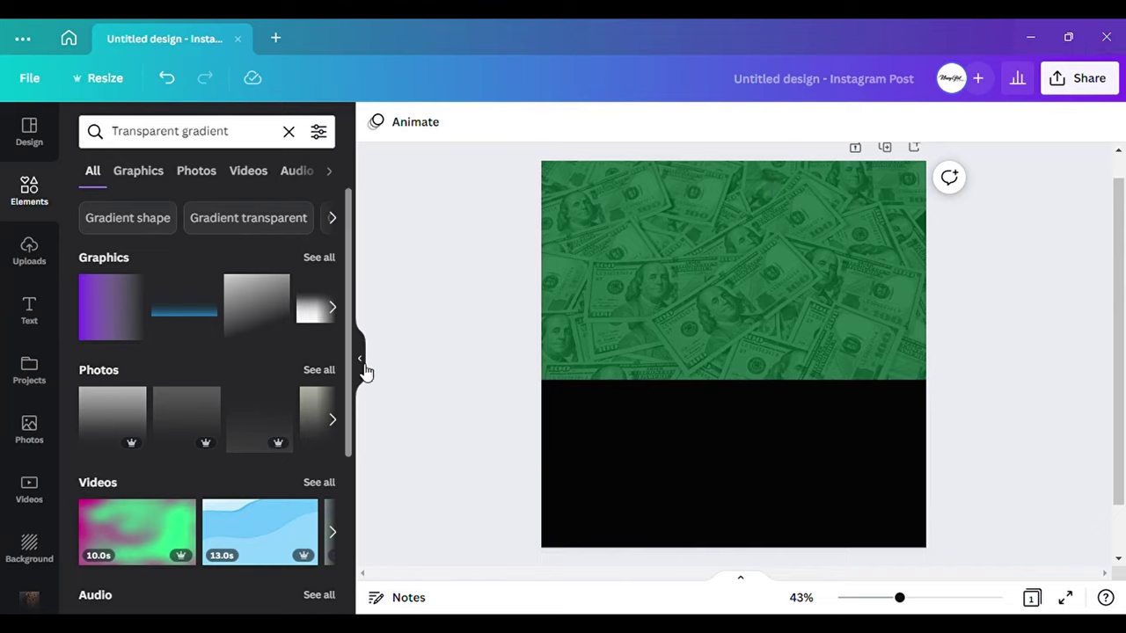
{"action": "left_click", "coordinate": [321, 256]}
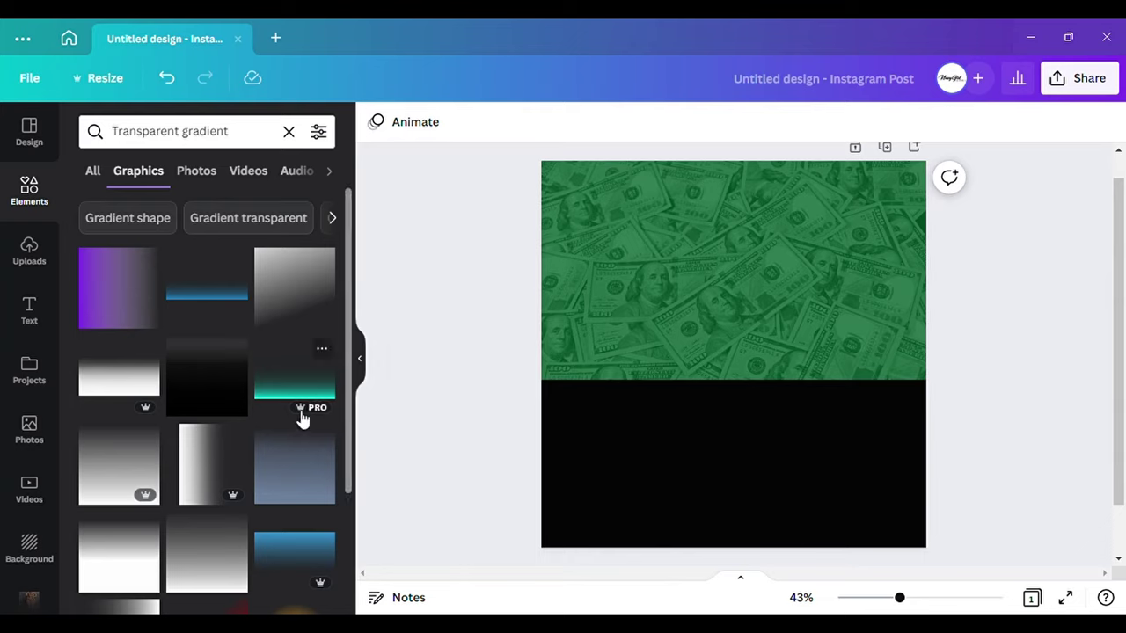
- Browse the gradient graphics and add the turquoise one that fades upward to the page
{"action": "scroll", "coordinate": [308, 387], "scroll_direction": "down", "scroll_amount": 2}
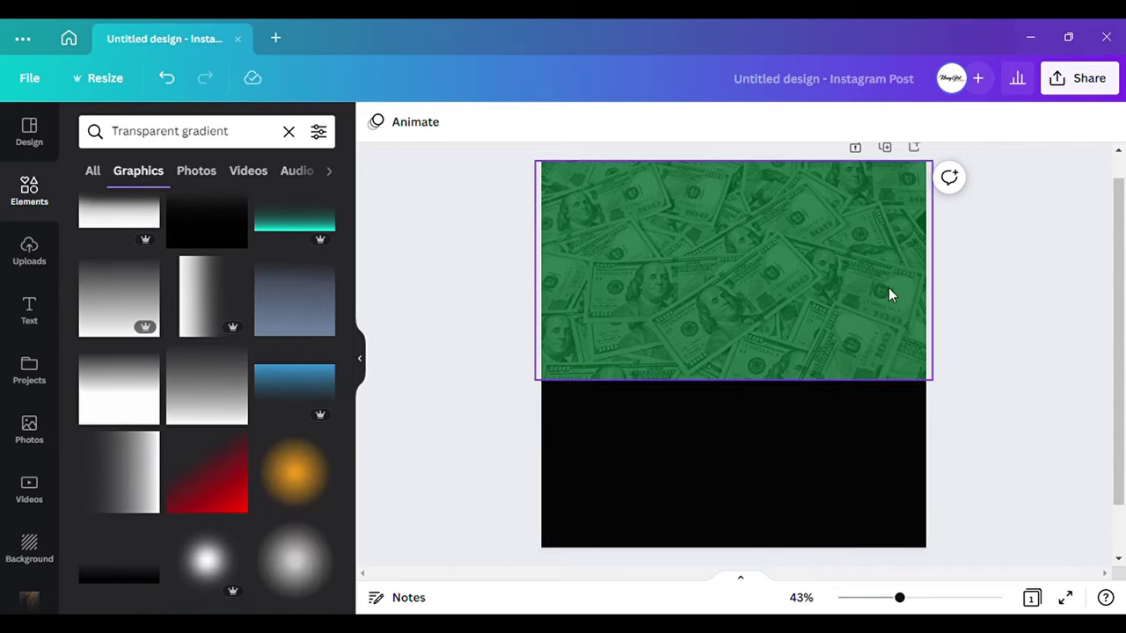
{"action": "scroll", "coordinate": [263, 422], "scroll_direction": "down", "scroll_amount": 5}
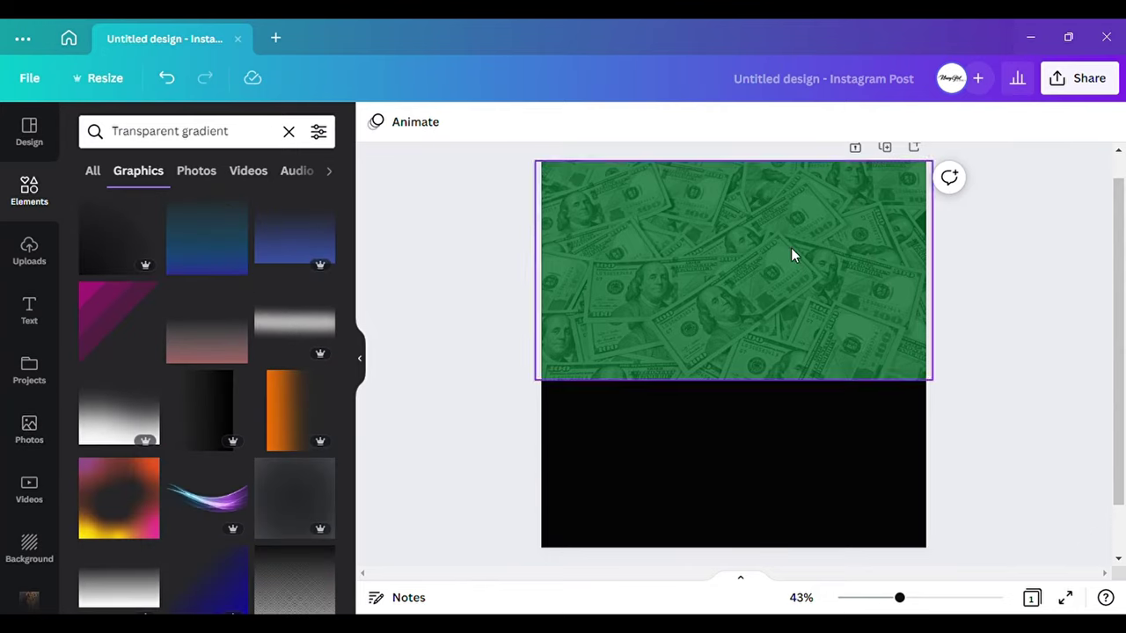
{"action": "scroll", "coordinate": [185, 448], "scroll_direction": "up", "scroll_amount": 5}
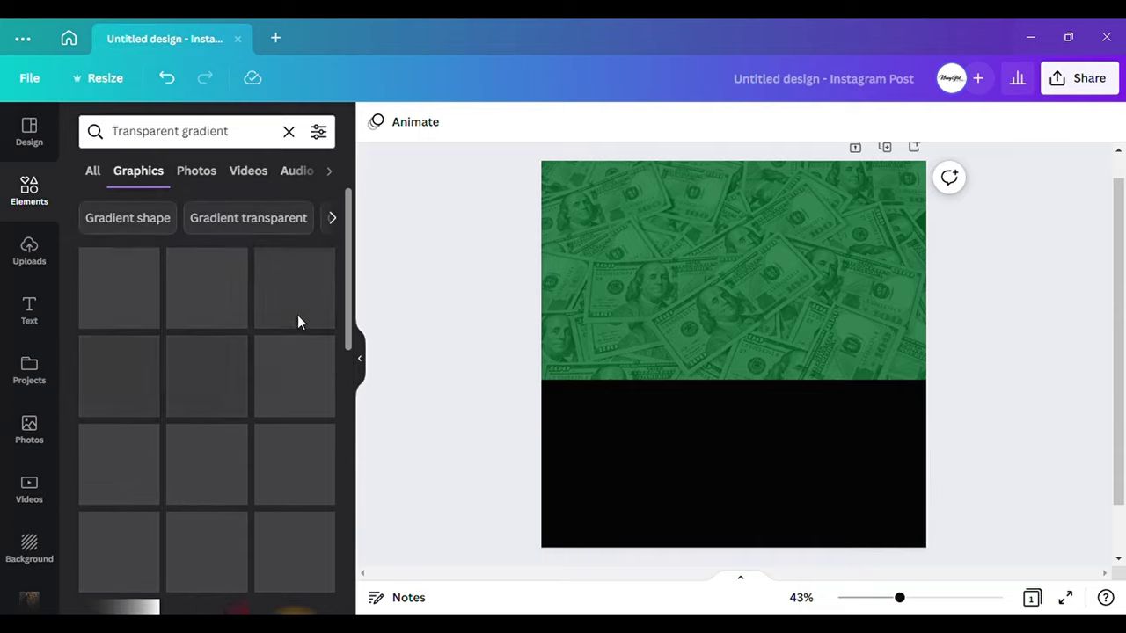
{"action": "scroll", "coordinate": [220, 404], "scroll_direction": "down", "scroll_amount": 2}
{"action": "left_click", "coordinate": [282, 227]}
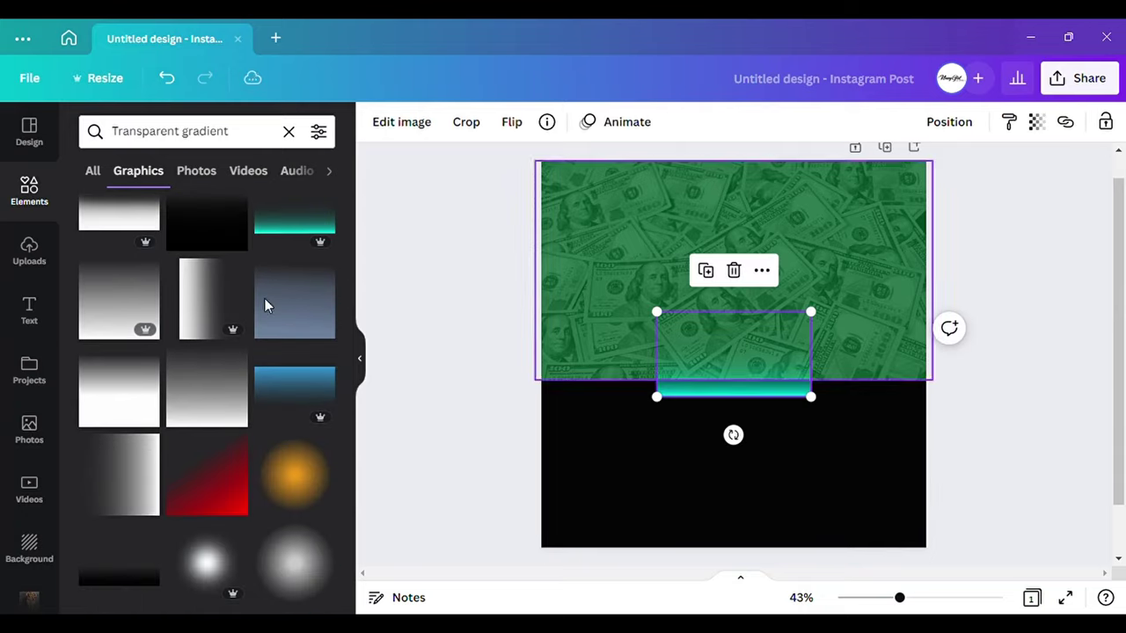
- Enlarge the turquoise gradient to about 1,139 × 626 so it spans the page width across the money photo
{"action": "scroll", "coordinate": [290, 343], "scroll_direction": "up", "scroll_amount": 2}
{"action": "left_click", "coordinate": [360, 360]}
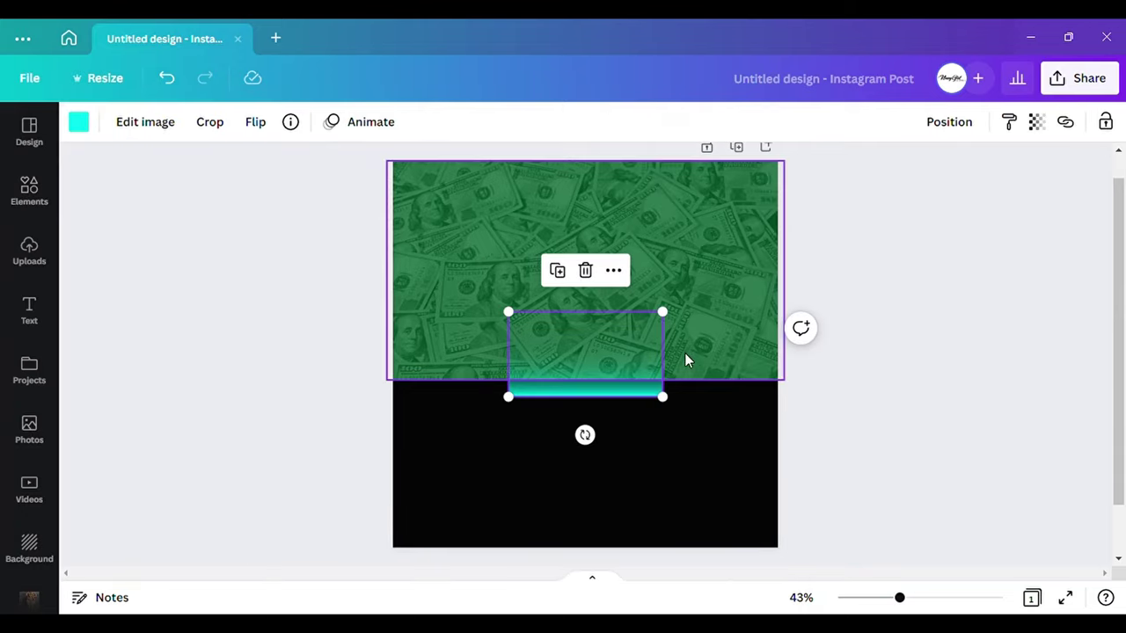
{"action": "left_click_drag", "start_coordinate": [662, 311], "coordinate": [806, 269]}
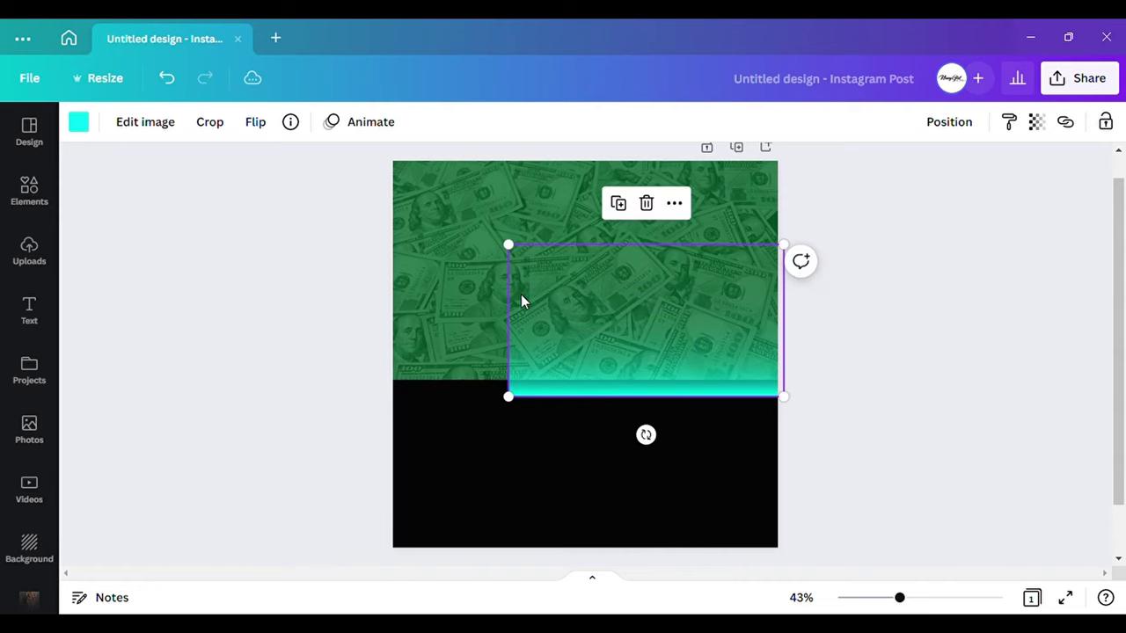
{"action": "left_click_drag", "start_coordinate": [509, 246], "coordinate": [379, 173]}
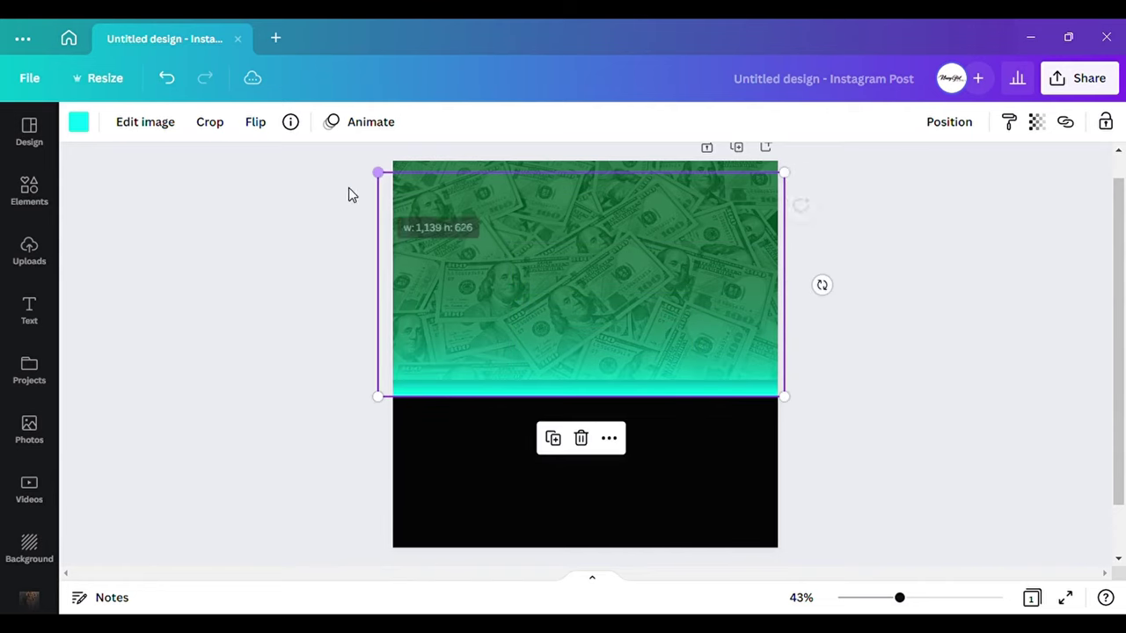
- Recolour the turquoise gradient black and nudge it slightly upward over the money photo
{"action": "left_click", "coordinate": [78, 122]}
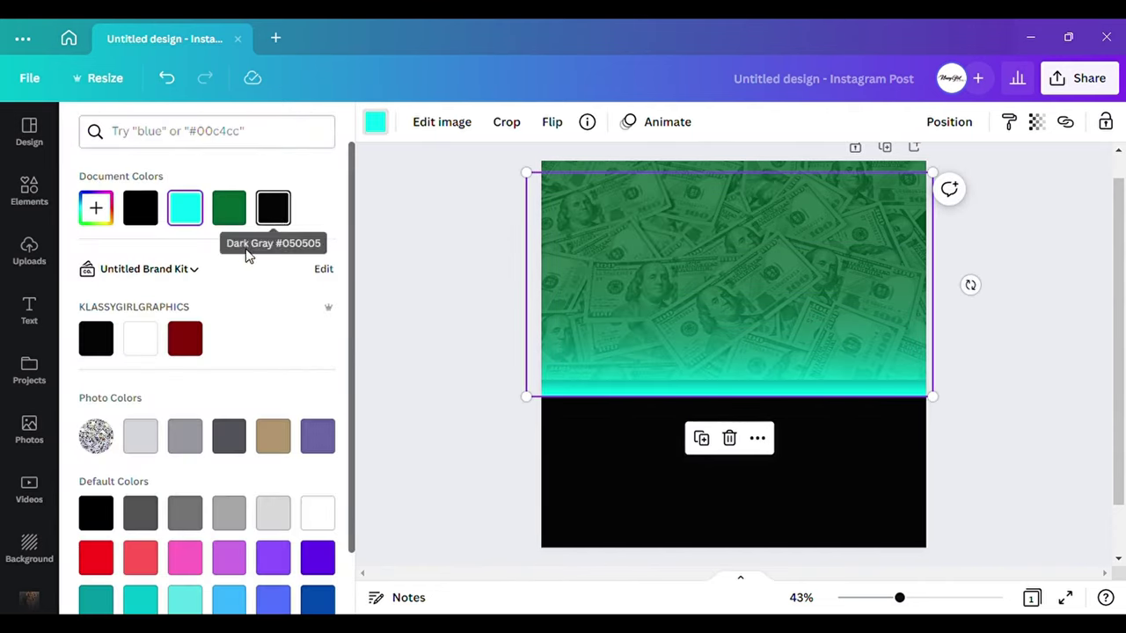
{"action": "left_click", "coordinate": [106, 340]}
{"action": "left_click", "coordinate": [633, 358]}
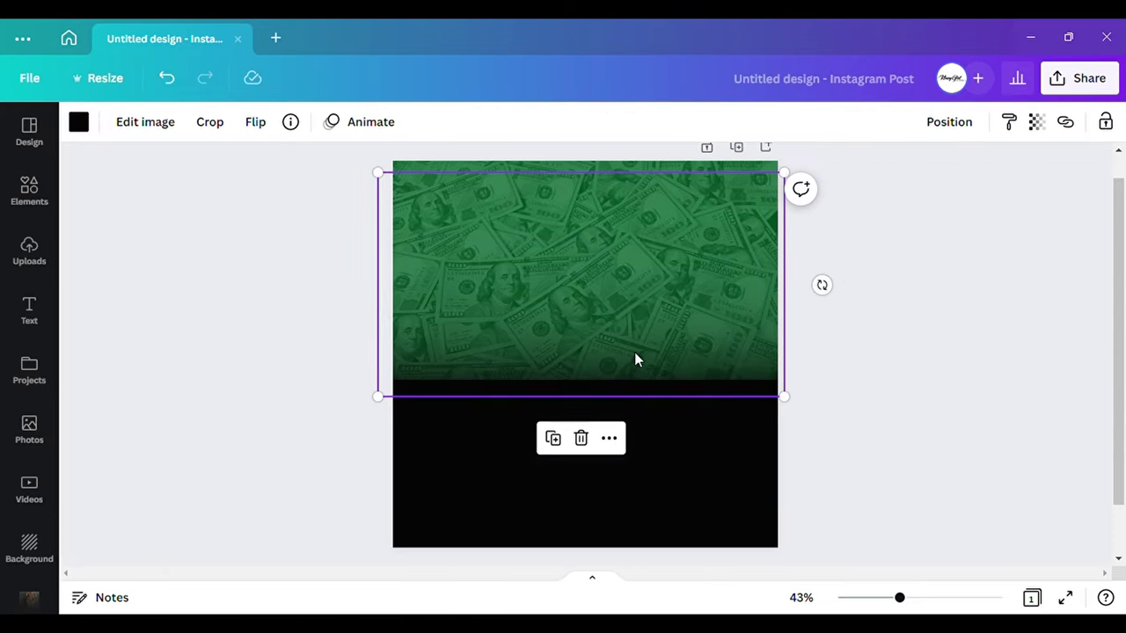
{"action": "left_click_drag", "start_coordinate": [634, 358], "coordinate": [721, 337]}
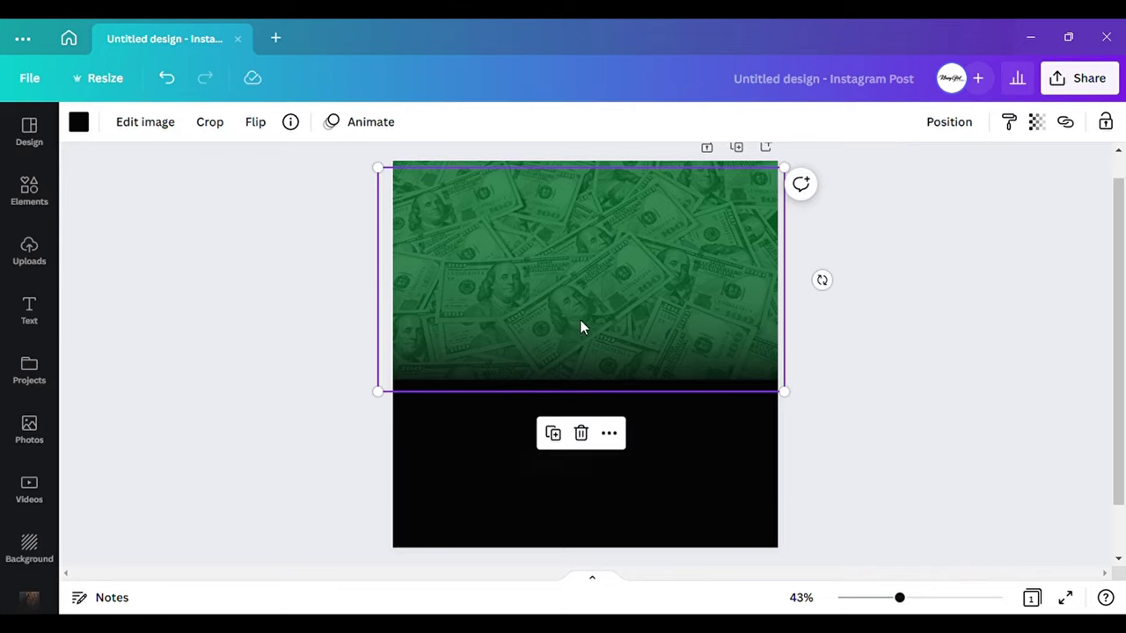
- Duplicate the black gradient and centre the copy horizontally over the money photo's lower edge to deepen the fade
{"action": "left_click_drag", "start_coordinate": [578, 324], "coordinate": [567, 322]}
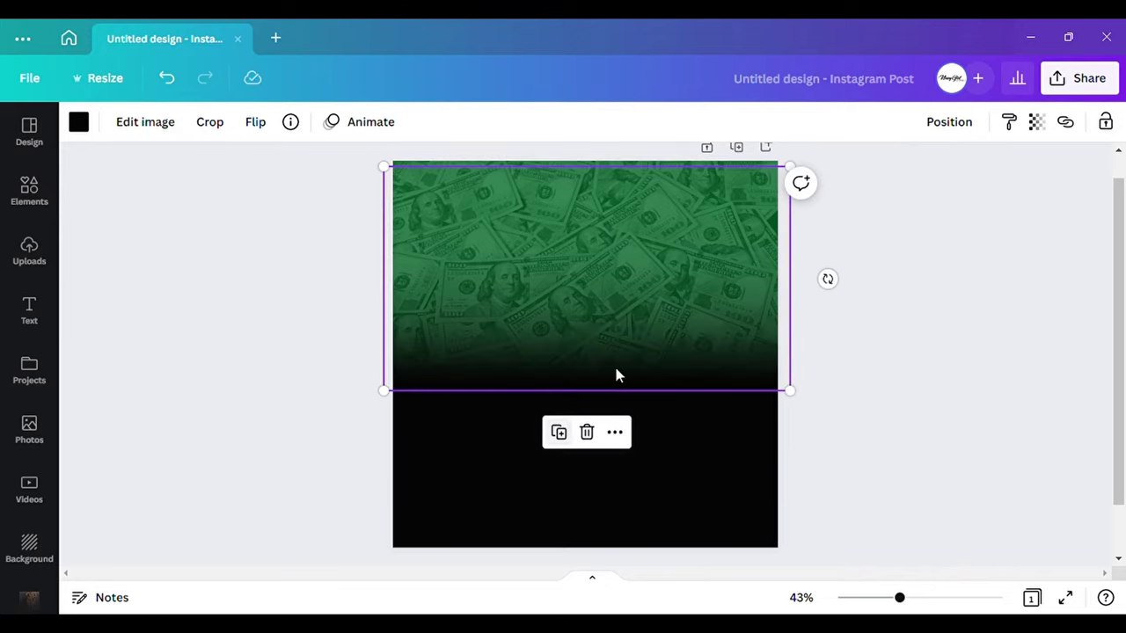
{"action": "left_click_drag", "start_coordinate": [616, 375], "coordinate": [647, 337]}
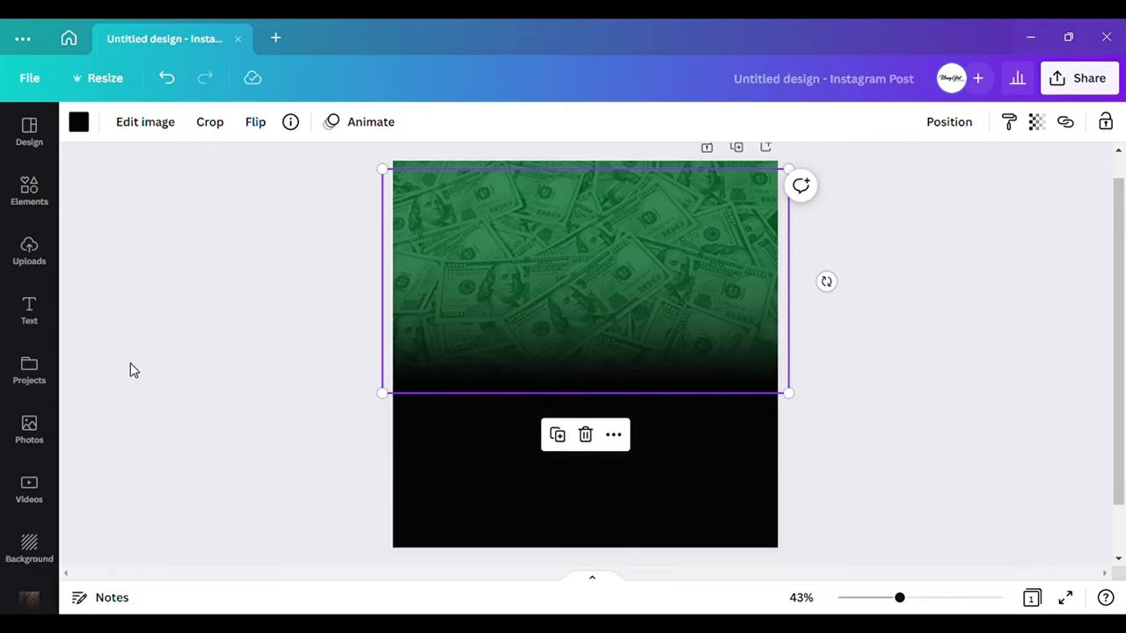
{"action": "left_click", "coordinate": [579, 315]}
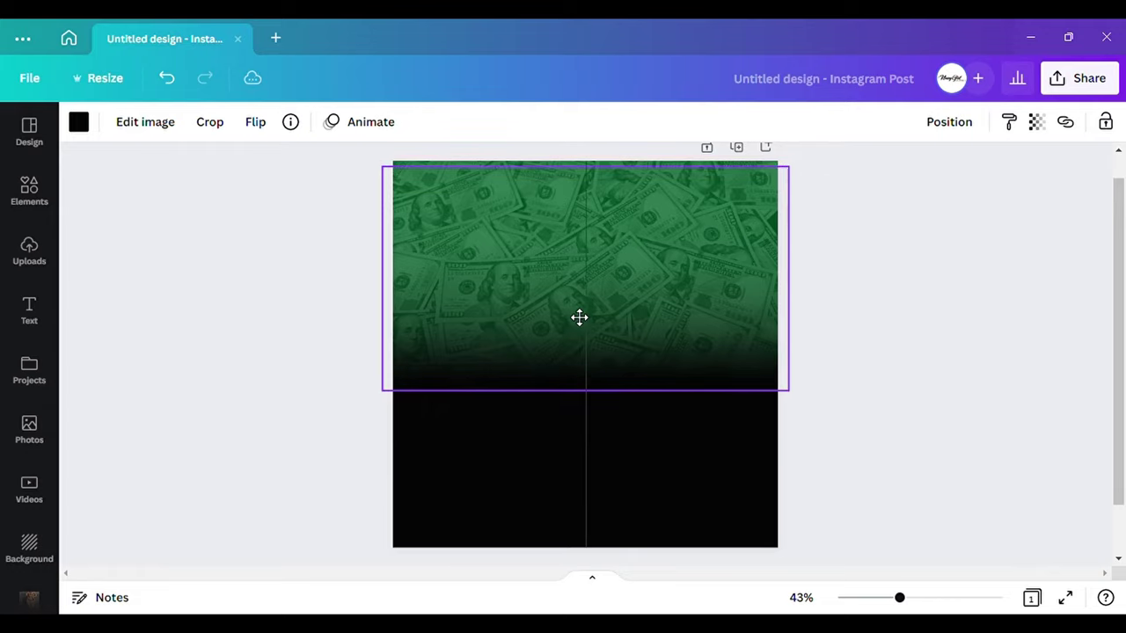
{"action": "left_click", "coordinate": [915, 314]}
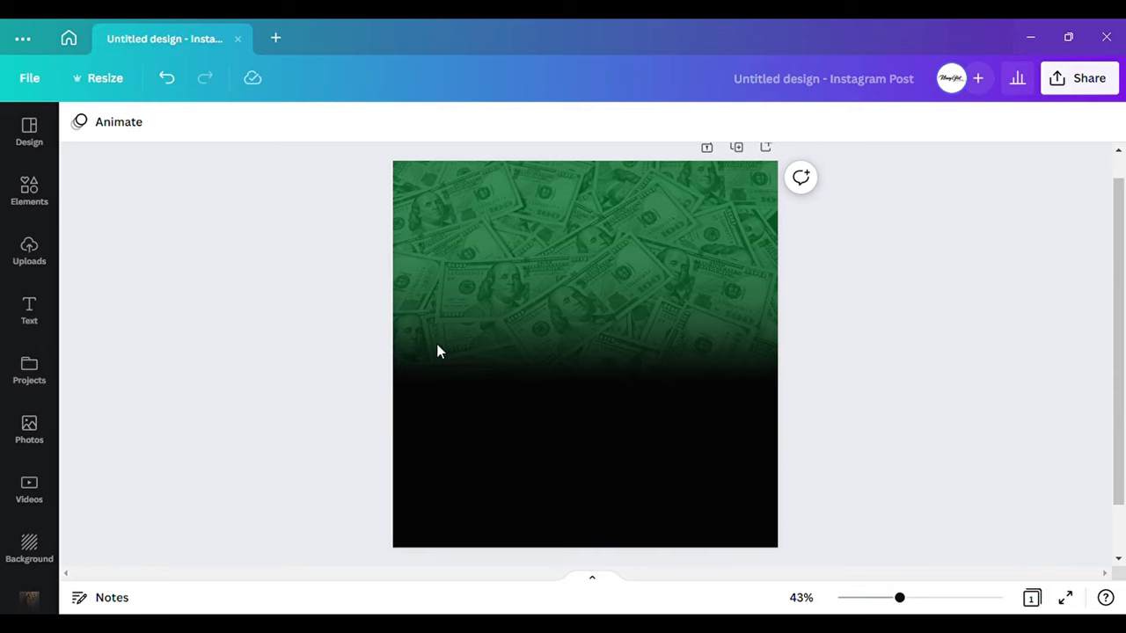
- Paste the cutout photo of the woman in the white blazer and shift it slightly right within the page's lower-left area
{"action": "left_click", "coordinate": [648, 326]}
{"action": "right_click", "coordinate": [648, 326]}
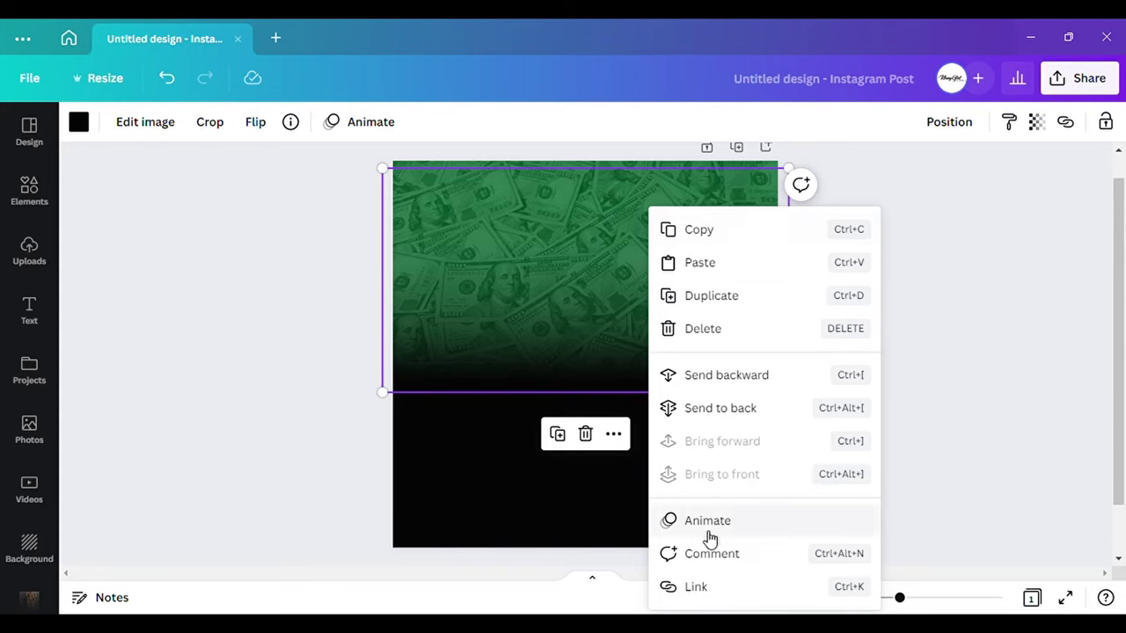
{"action": "left_click", "coordinate": [694, 267]}
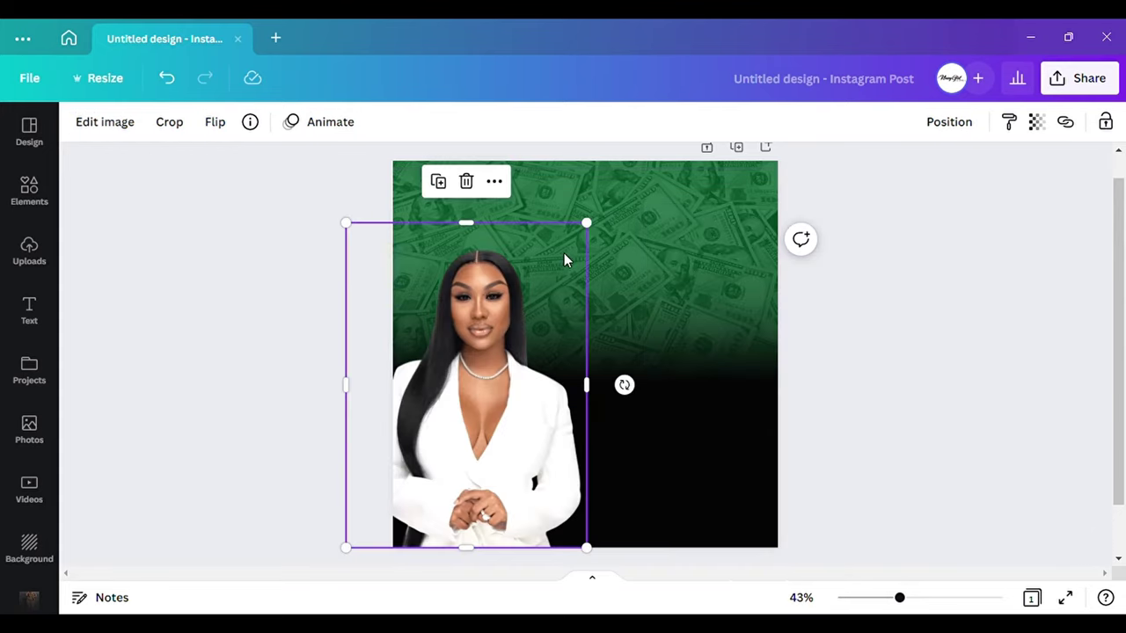
{"action": "left_click_drag", "start_coordinate": [466, 475], "coordinate": [549, 480]}
{"action": "left_click", "coordinate": [900, 214]}
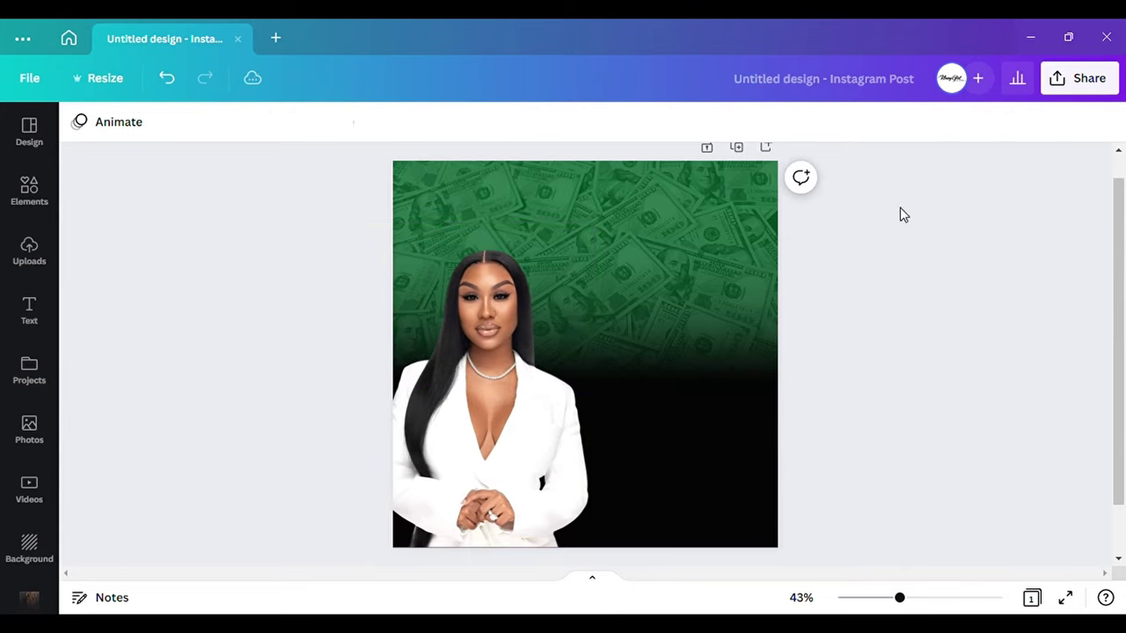
{"action": "left_click", "coordinate": [422, 244]}
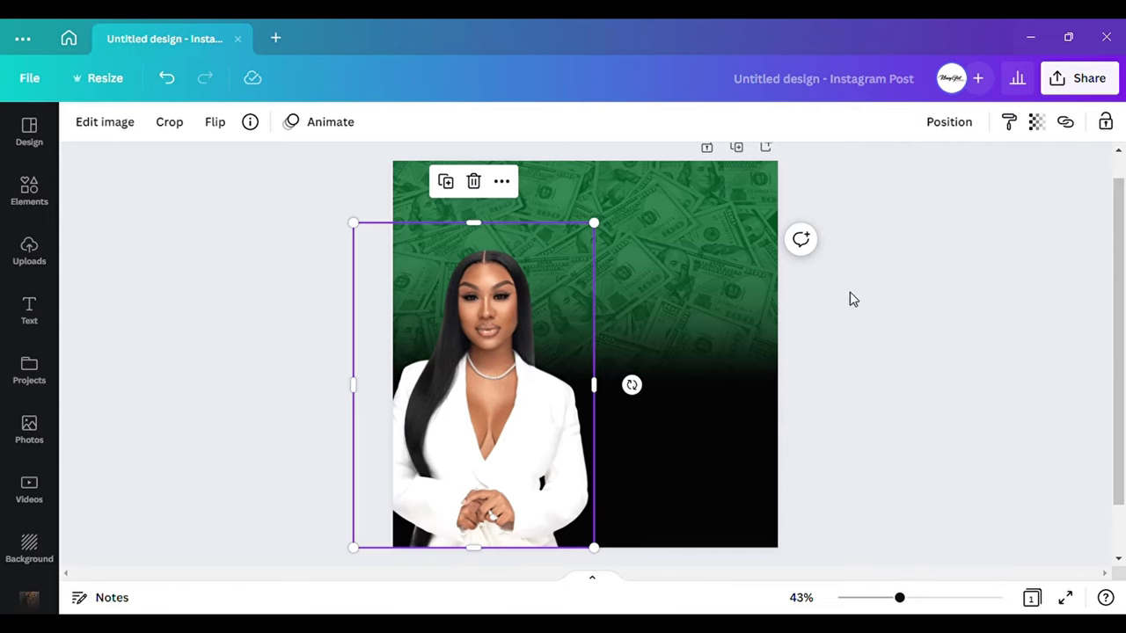
{"action": "left_click", "coordinate": [998, 273]}
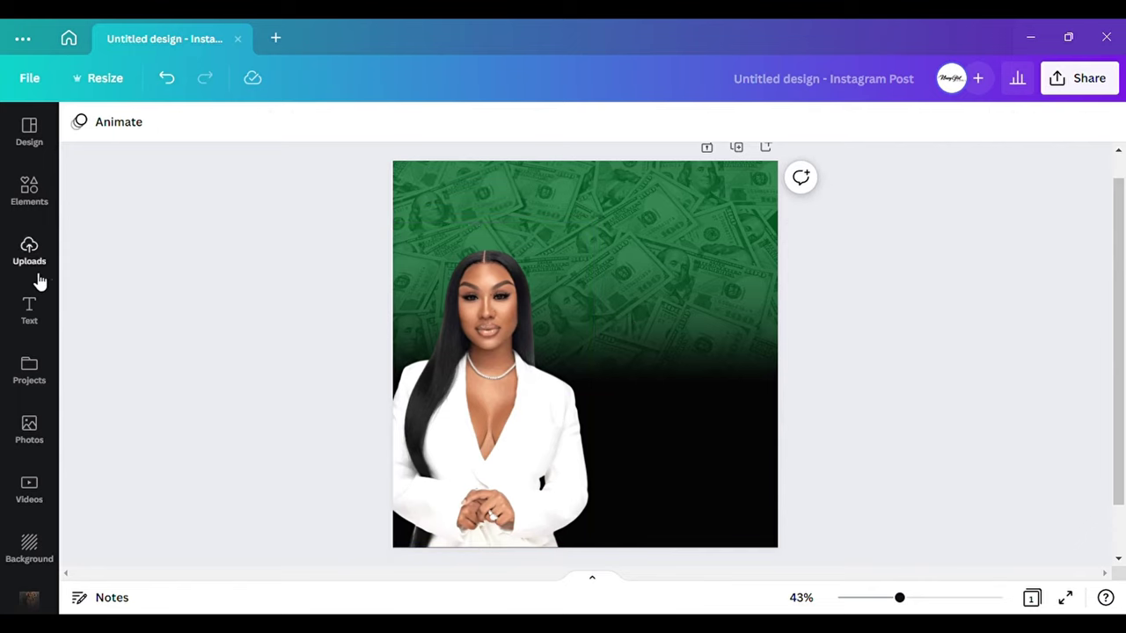
- Add a heading reading "TAX SEASON" at size 84.3, centred near the page's upper edge above the woman
{"action": "left_click", "coordinate": [21, 325]}
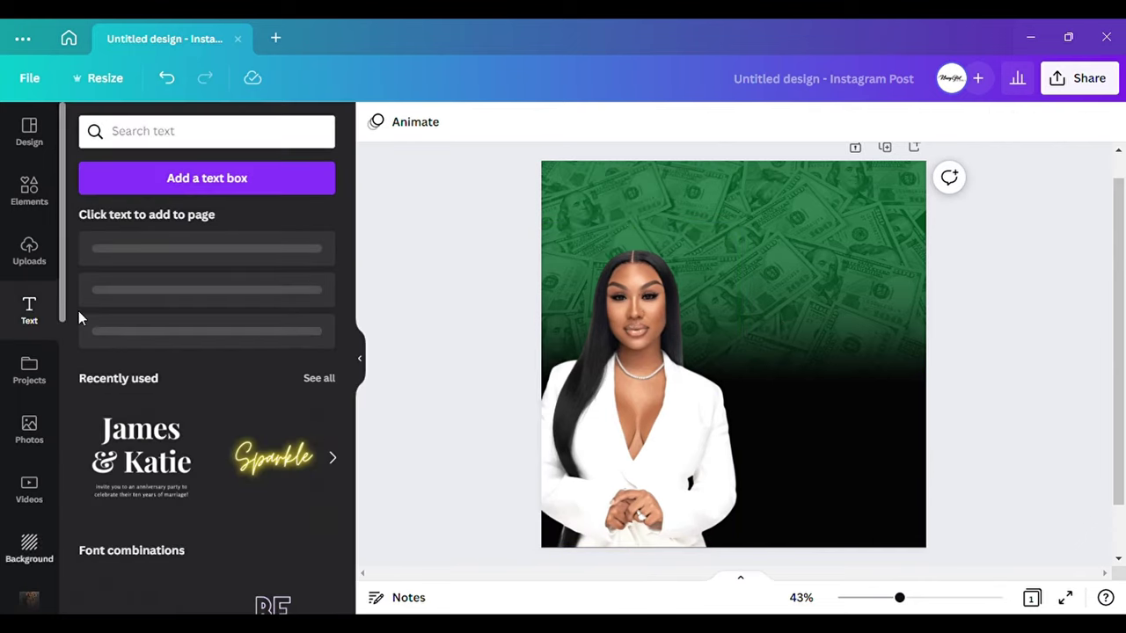
{"action": "left_click", "coordinate": [225, 260]}
{"action": "left_click", "coordinate": [359, 357]}
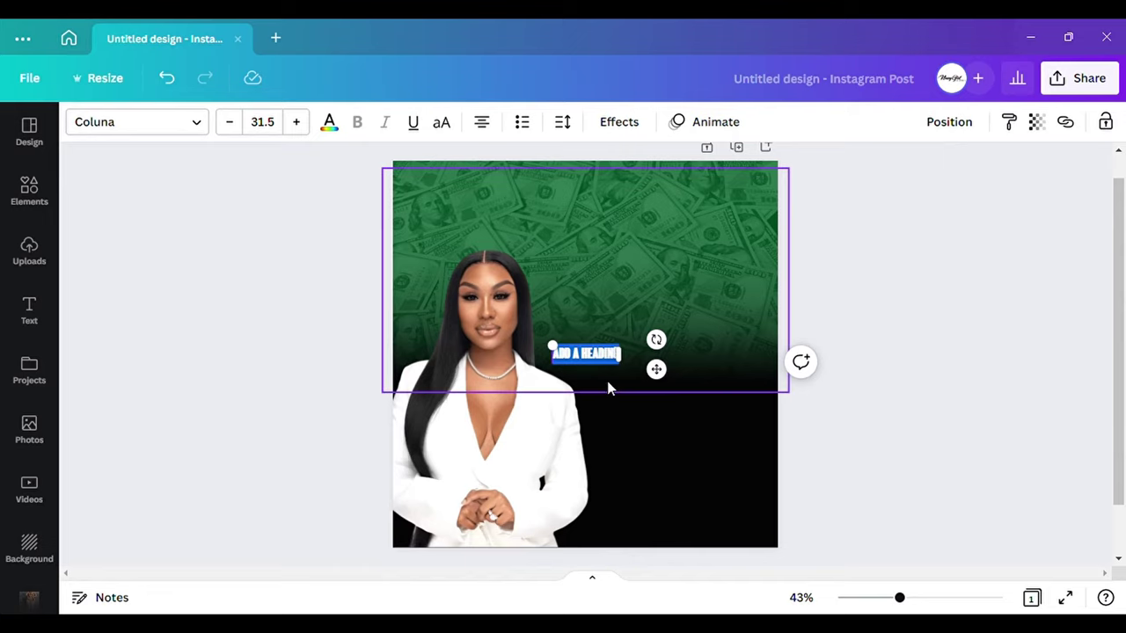
{"action": "left_click_drag", "start_coordinate": [656, 369], "coordinate": [665, 215]}
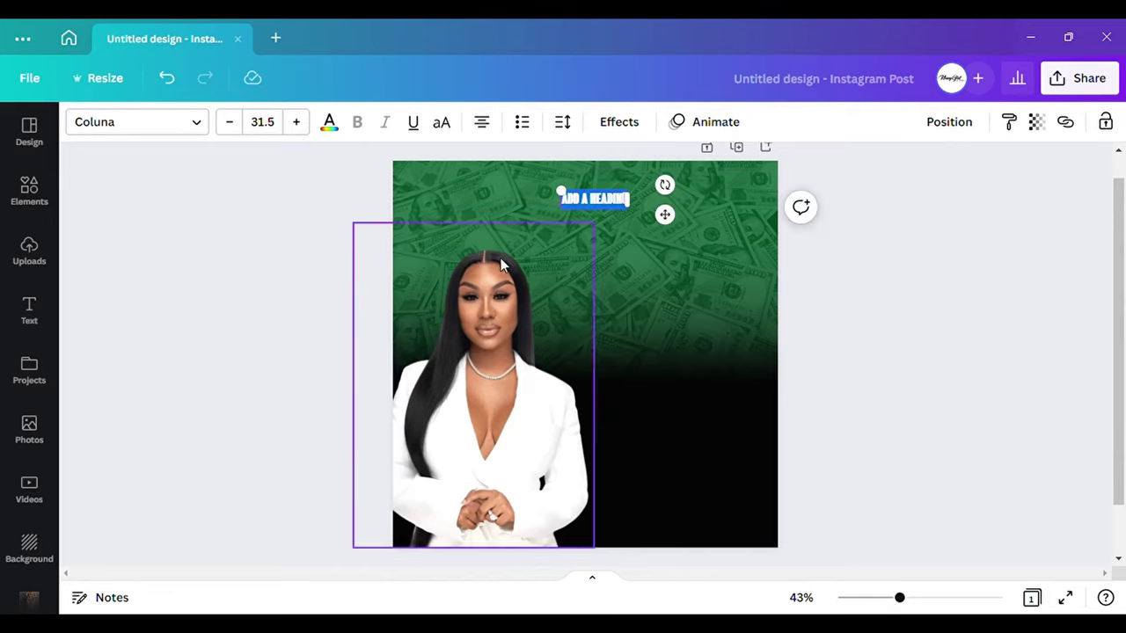
{"action": "left_click_drag", "start_coordinate": [560, 190], "coordinate": [449, 162]}
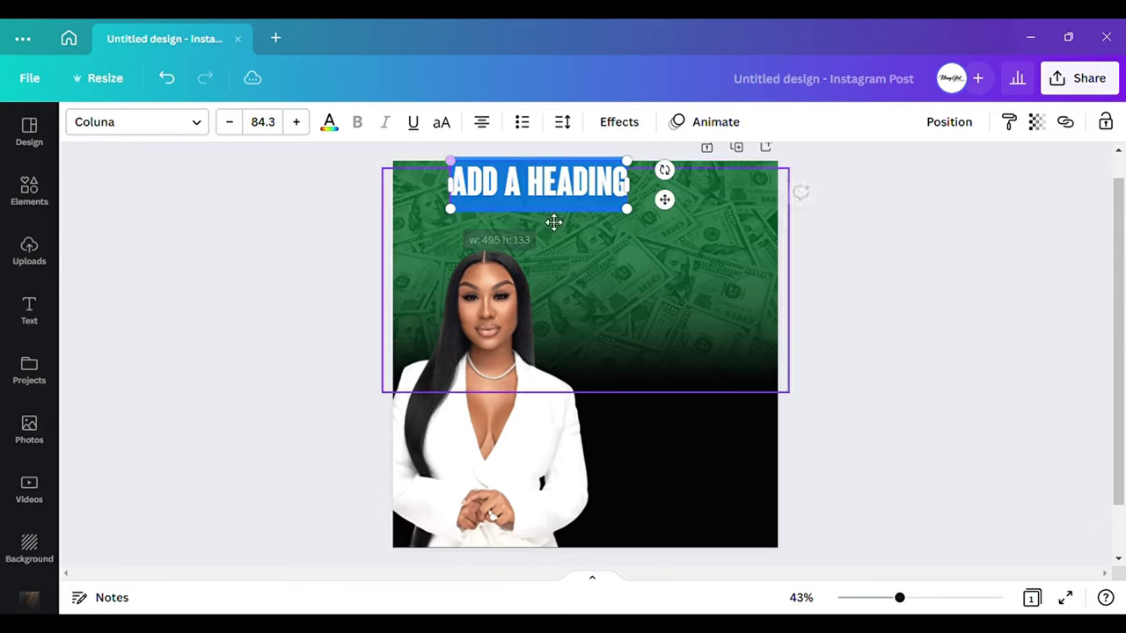
{"action": "left_click_drag", "start_coordinate": [668, 201], "coordinate": [701, 217]}
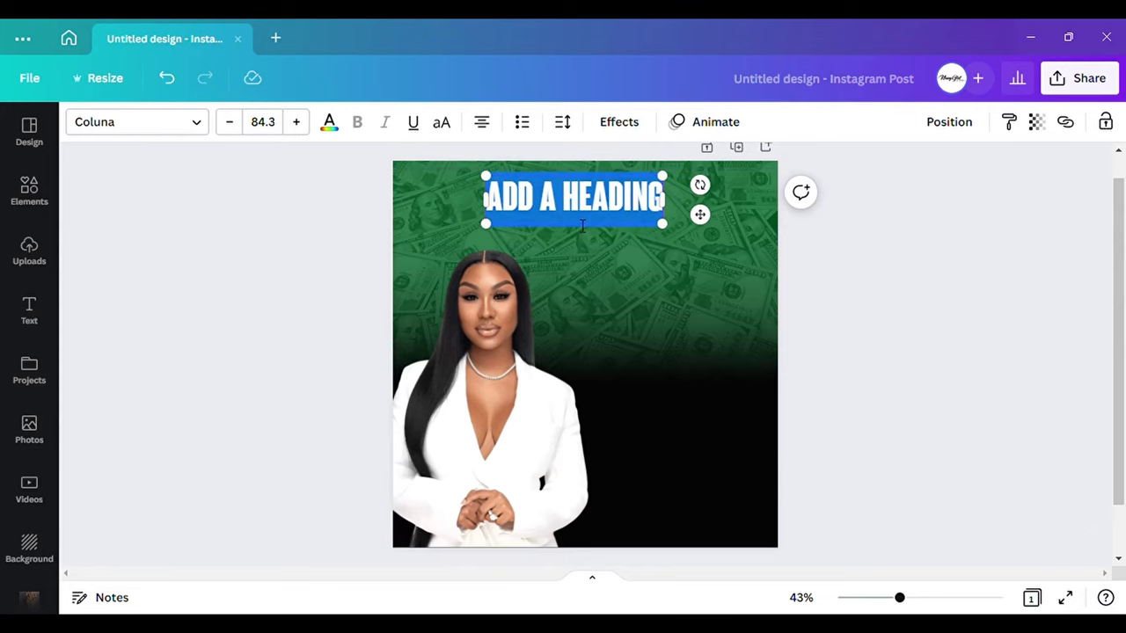
{"action": "type", "text": "TA"}
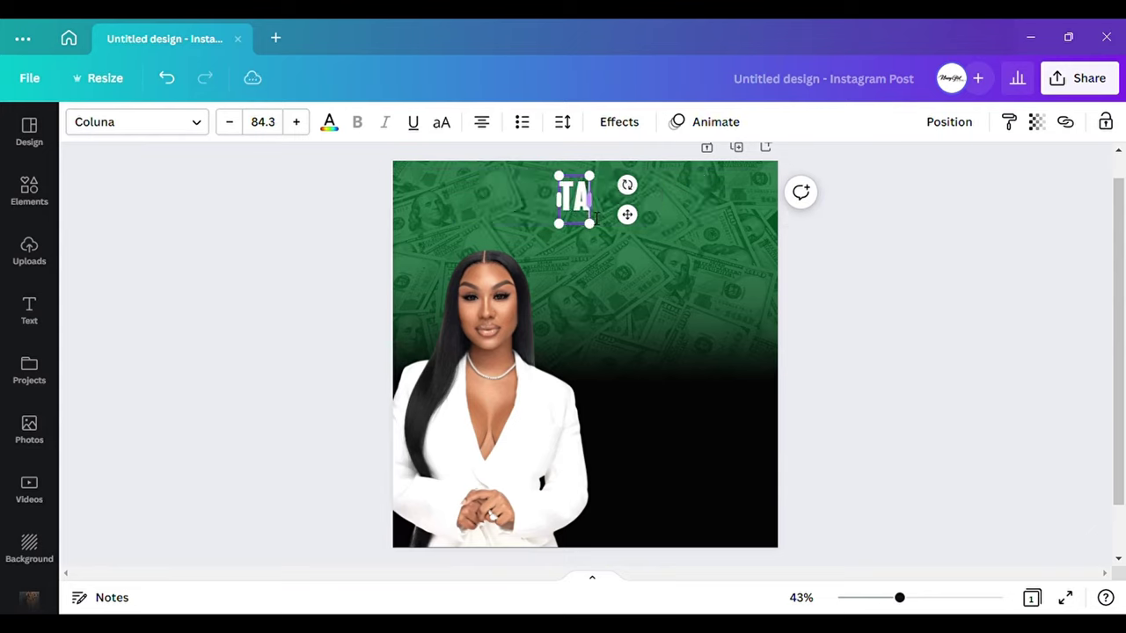
{"action": "type", "text": "X SEASON"}
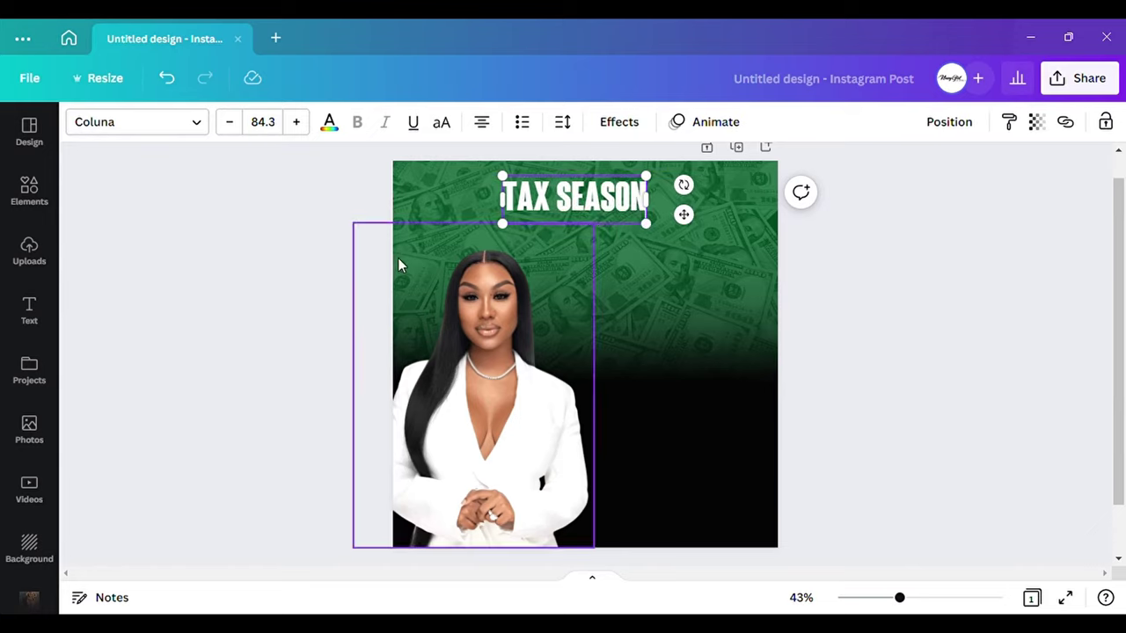
- Change the "TAX SEASON" heading's font to Azonix Regular from the uploaded fonts
{"action": "left_click", "coordinate": [195, 127]}
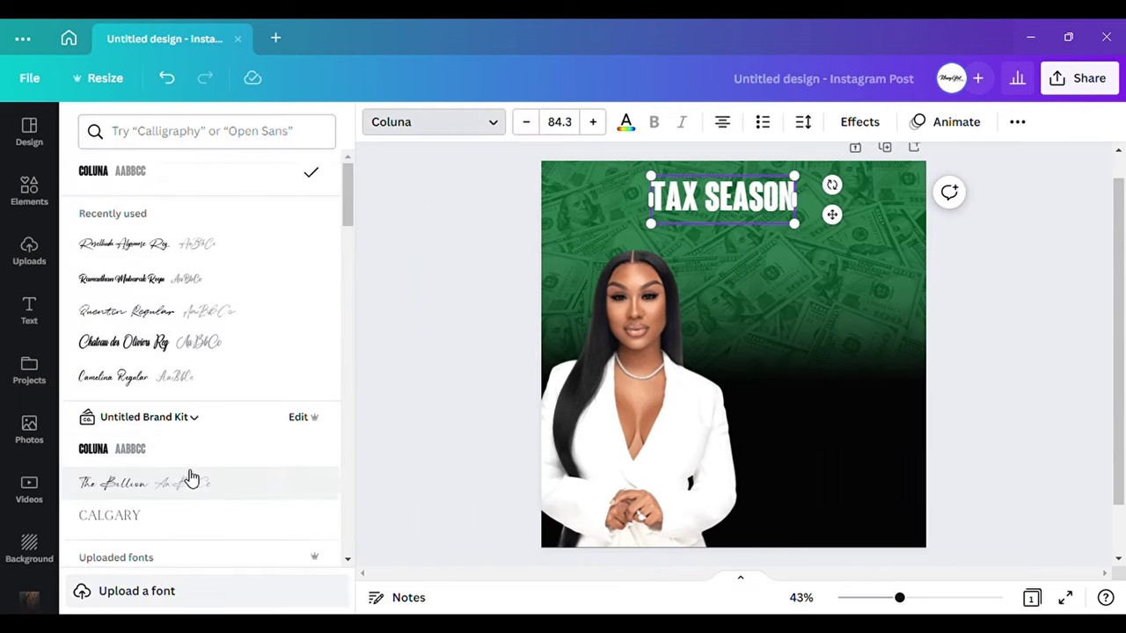
{"action": "scroll", "coordinate": [141, 396], "scroll_direction": "down", "scroll_amount": 1}
{"action": "scroll", "coordinate": [145, 392], "scroll_direction": "down", "scroll_amount": 10}
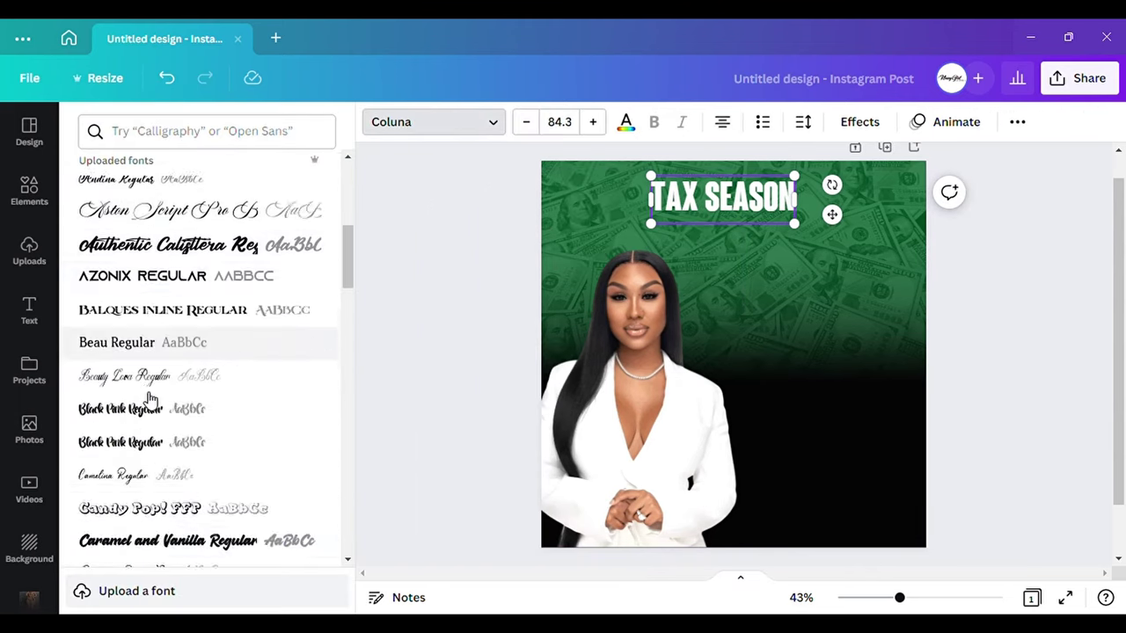
{"action": "scroll", "coordinate": [154, 376], "scroll_direction": "down", "scroll_amount": 1}
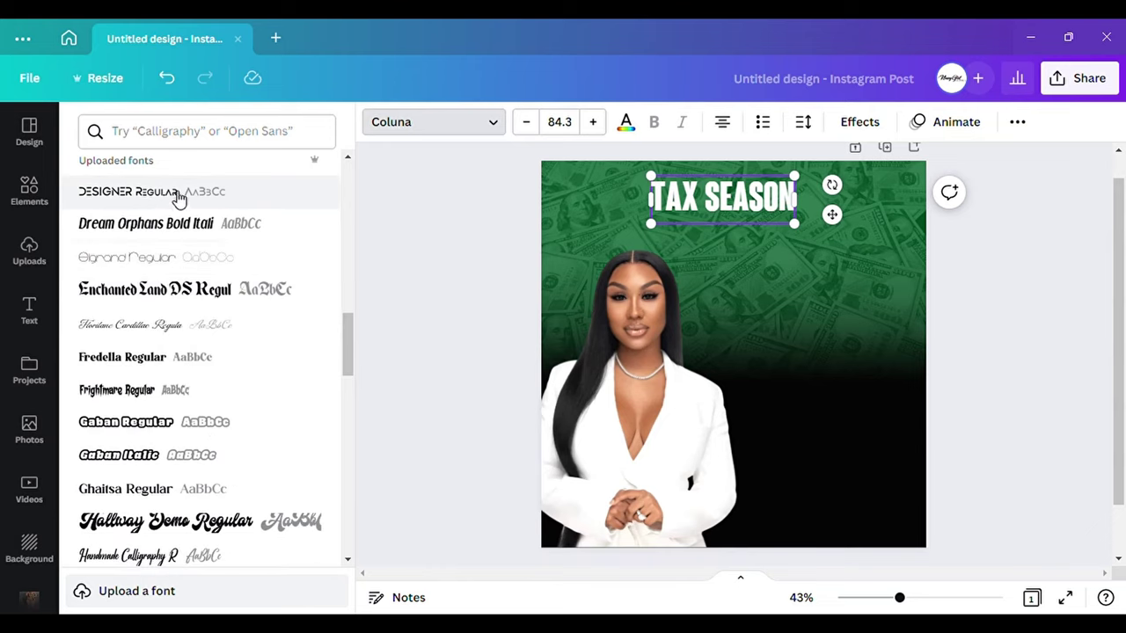
{"action": "scroll", "coordinate": [220, 378], "scroll_direction": "up", "scroll_amount": 4}
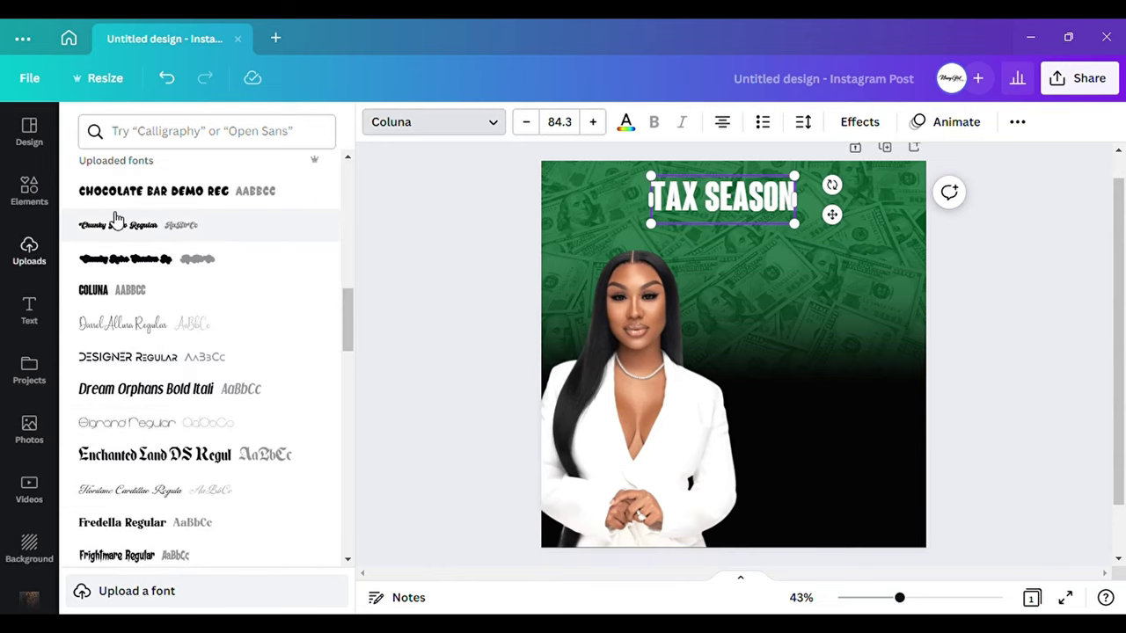
{"action": "scroll", "coordinate": [114, 225], "scroll_direction": "up", "scroll_amount": 10}
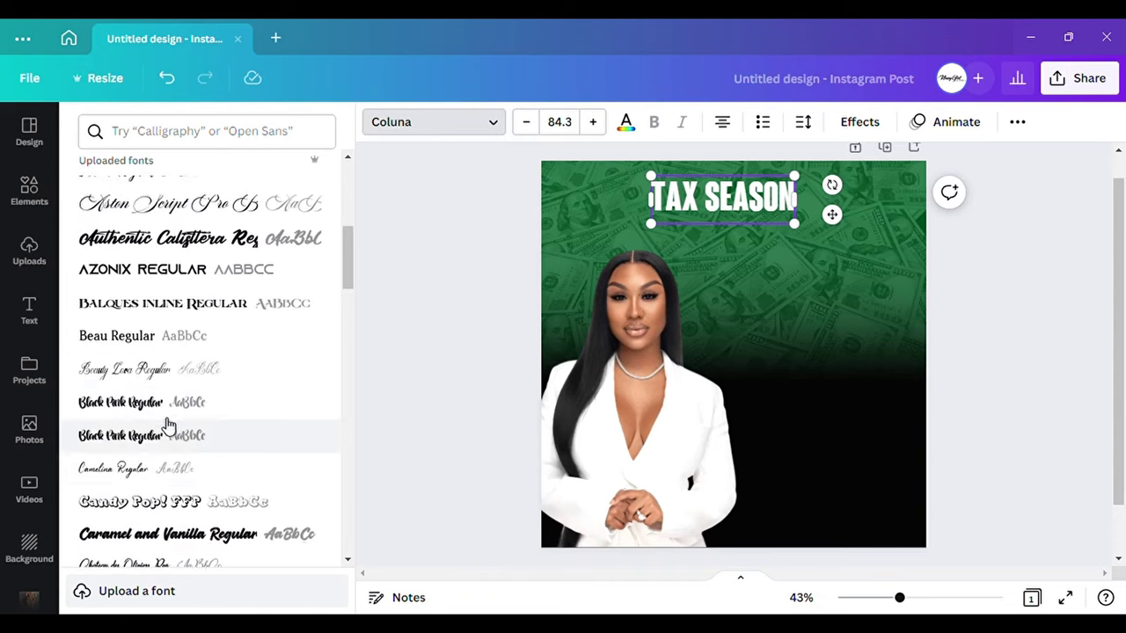
{"action": "scroll", "coordinate": [93, 337], "scroll_direction": "down", "scroll_amount": 6}
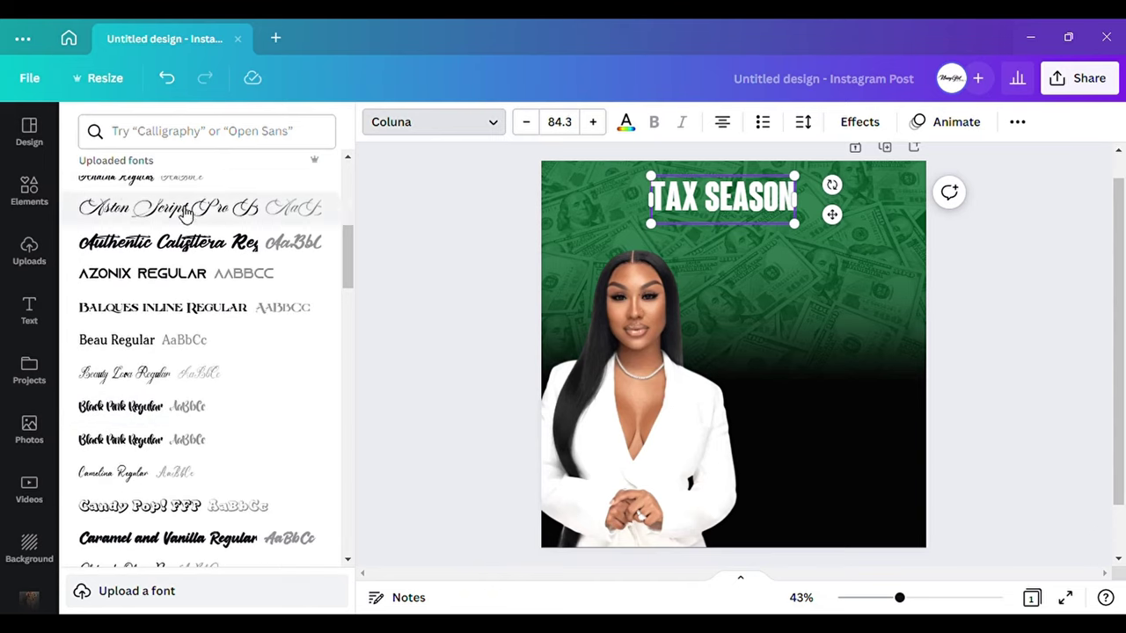
{"action": "left_click", "coordinate": [169, 275]}
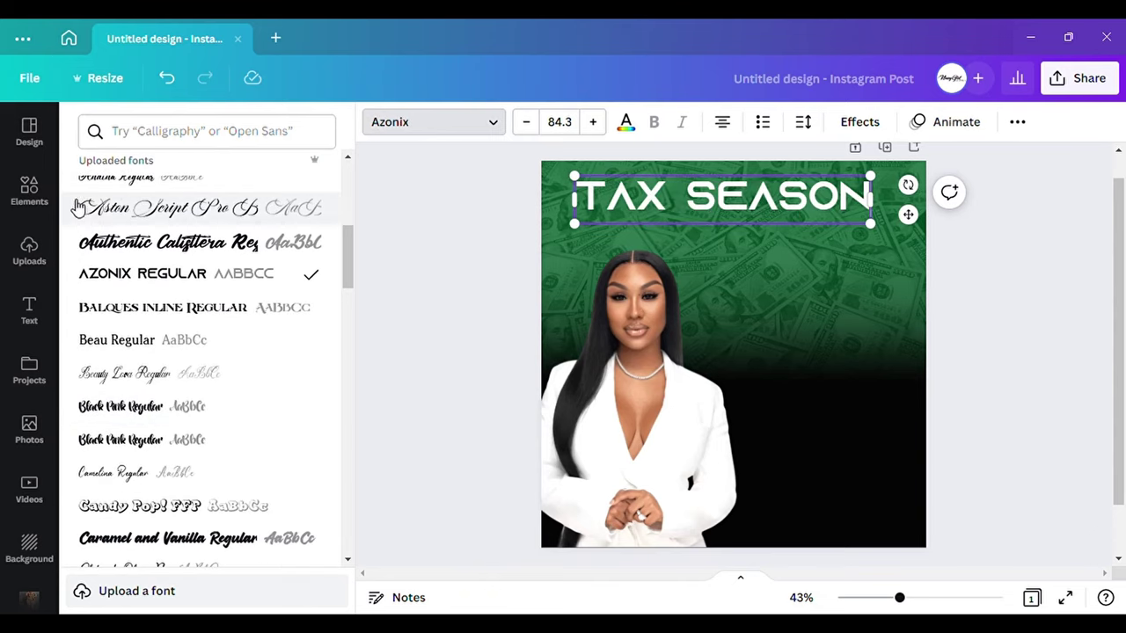
{"action": "left_click", "coordinate": [442, 275]}
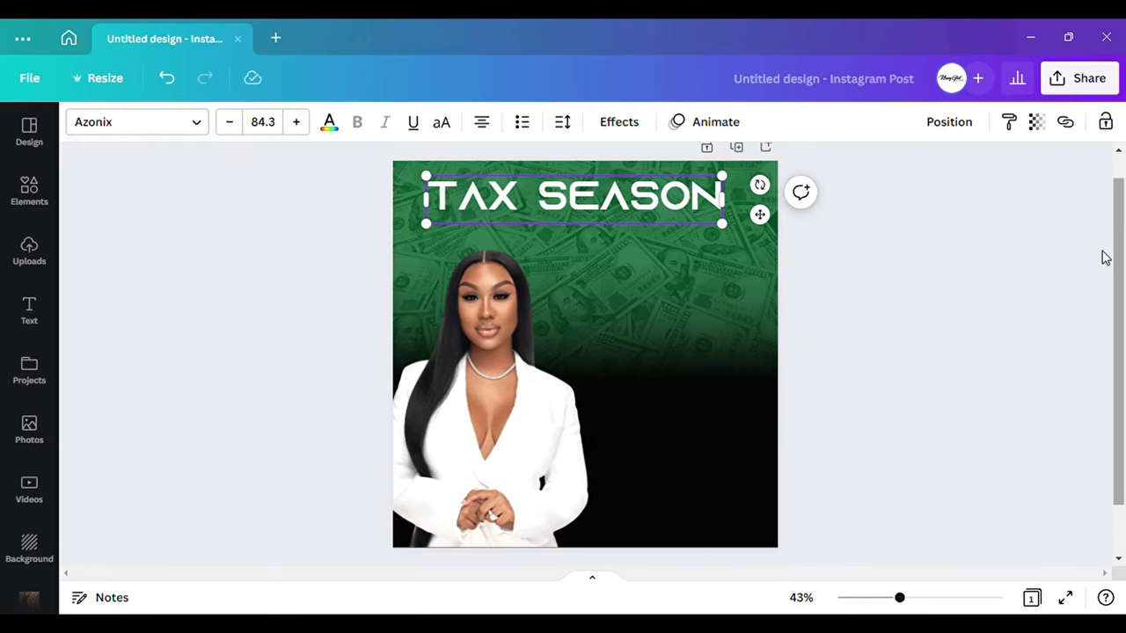
- Recolour the "TAX SEASON" heading black and enlarge it to size 96.2
{"action": "left_click", "coordinate": [329, 124]}
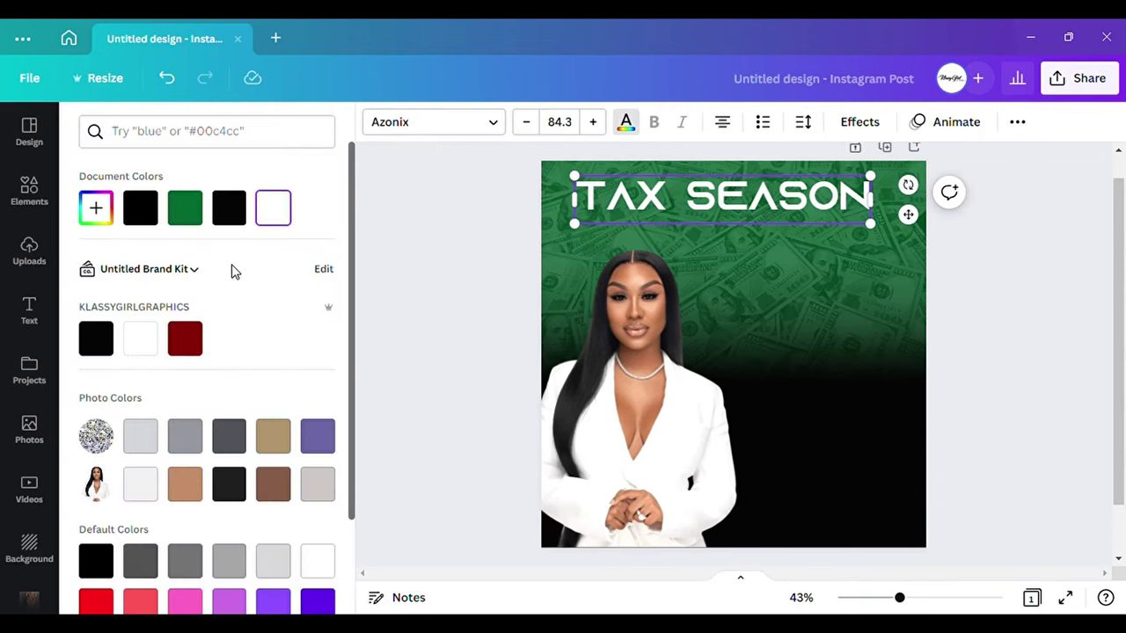
{"action": "left_click", "coordinate": [96, 340]}
{"action": "left_click", "coordinate": [719, 215]}
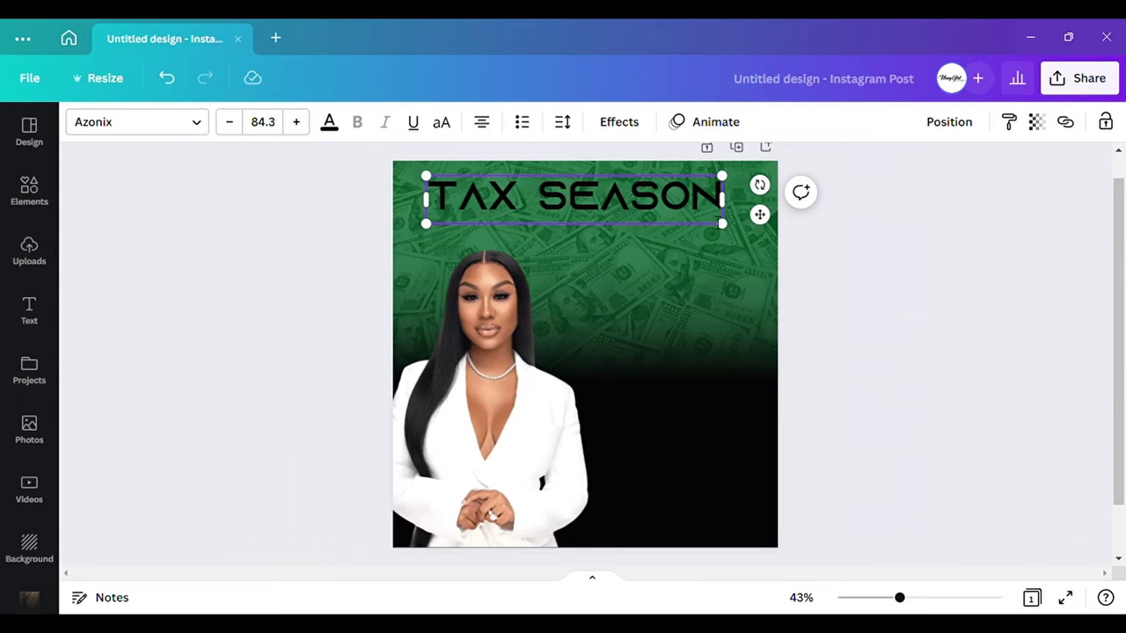
{"action": "left_click_drag", "start_coordinate": [724, 221], "coordinate": [769, 248]}
{"action": "left_click_drag", "start_coordinate": [723, 211], "coordinate": [695, 211]}
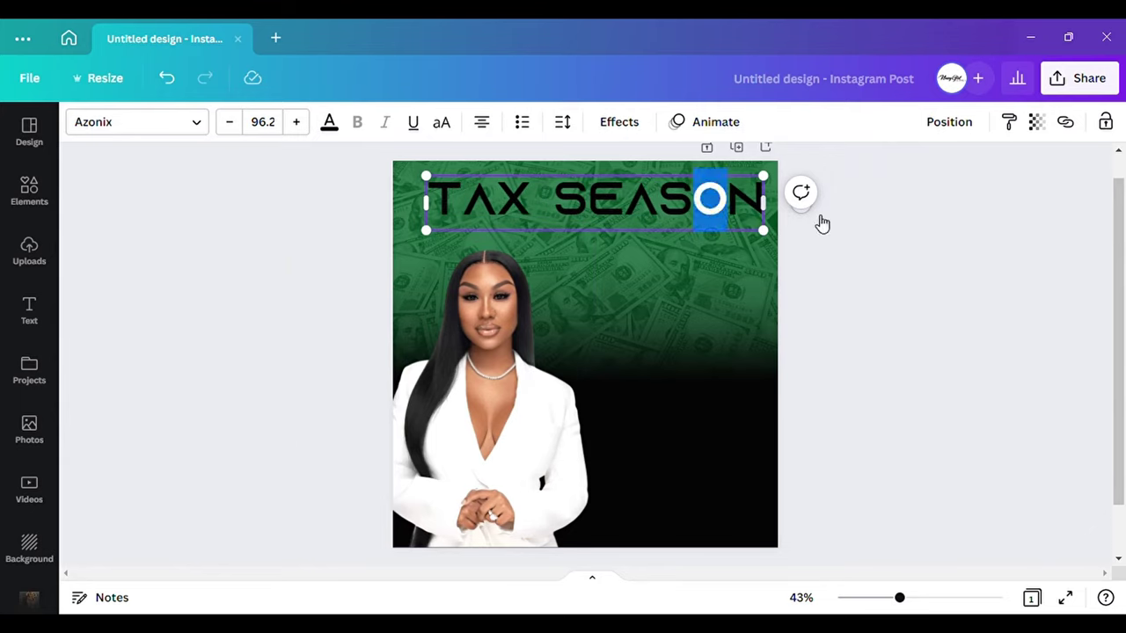
{"action": "left_click", "coordinate": [818, 224]}
{"action": "left_click", "coordinate": [671, 221]}
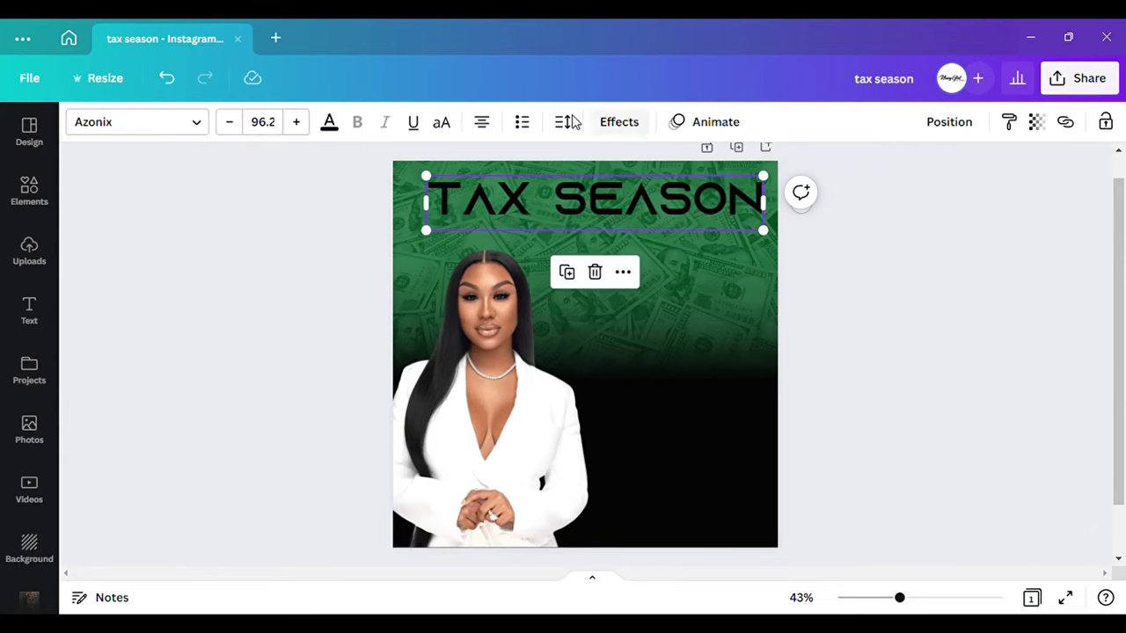
- Tighten the heading's letter spacing slightly and enlarge it to size 105 across the page's upper edge
{"action": "left_click", "coordinate": [561, 122]}
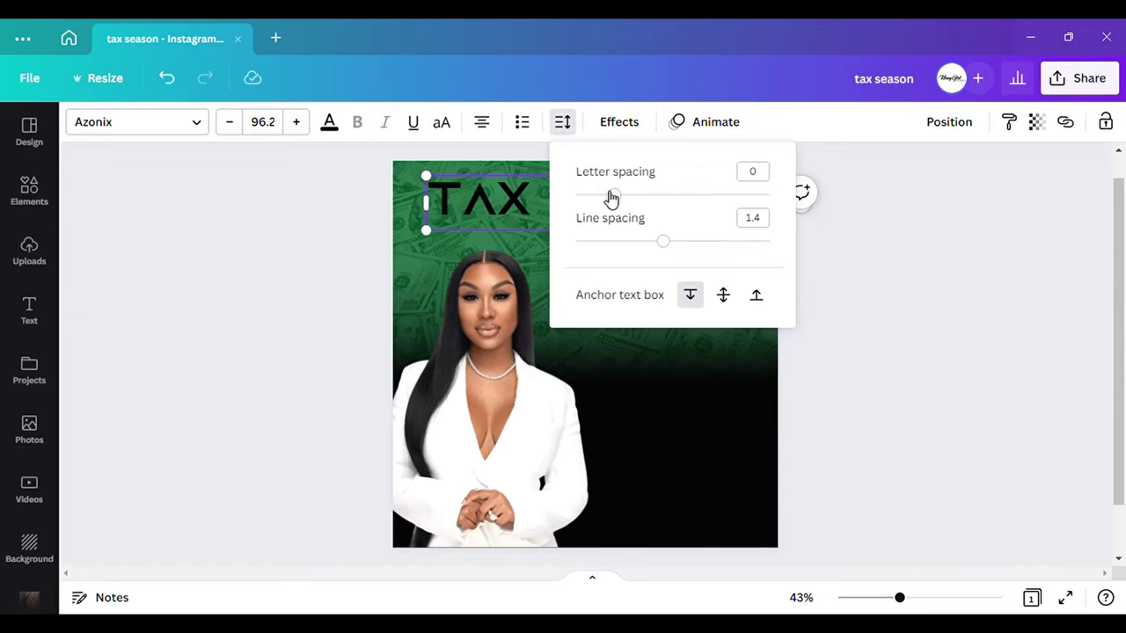
{"action": "left_click_drag", "start_coordinate": [613, 195], "coordinate": [603, 194]}
{"action": "left_click", "coordinate": [695, 224]}
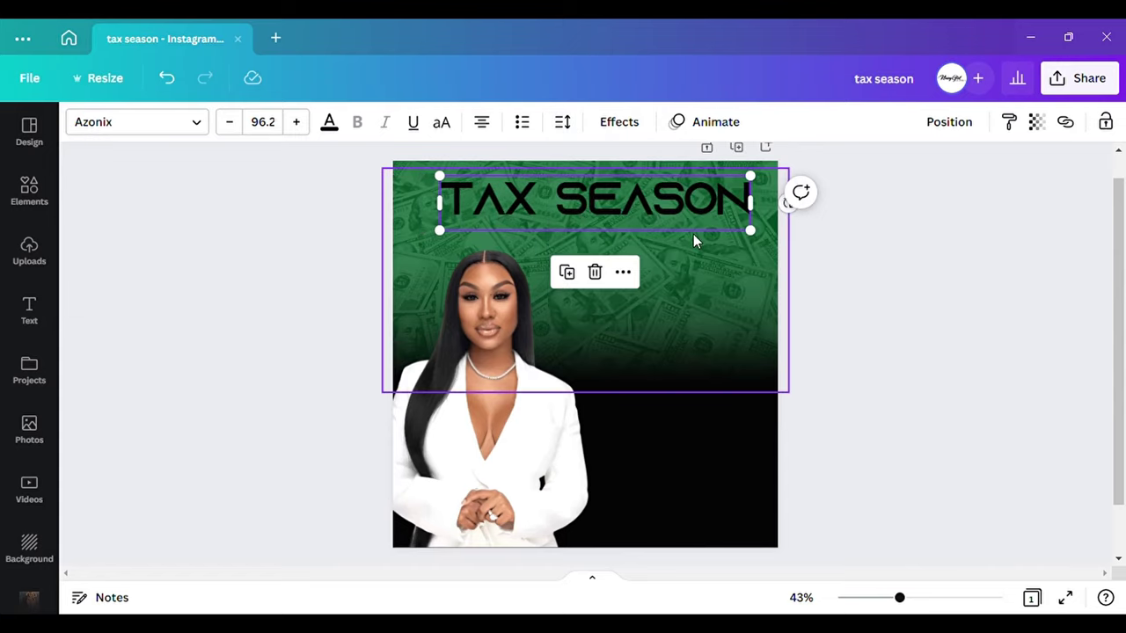
{"action": "left_click_drag", "start_coordinate": [749, 231], "coordinate": [682, 202]}
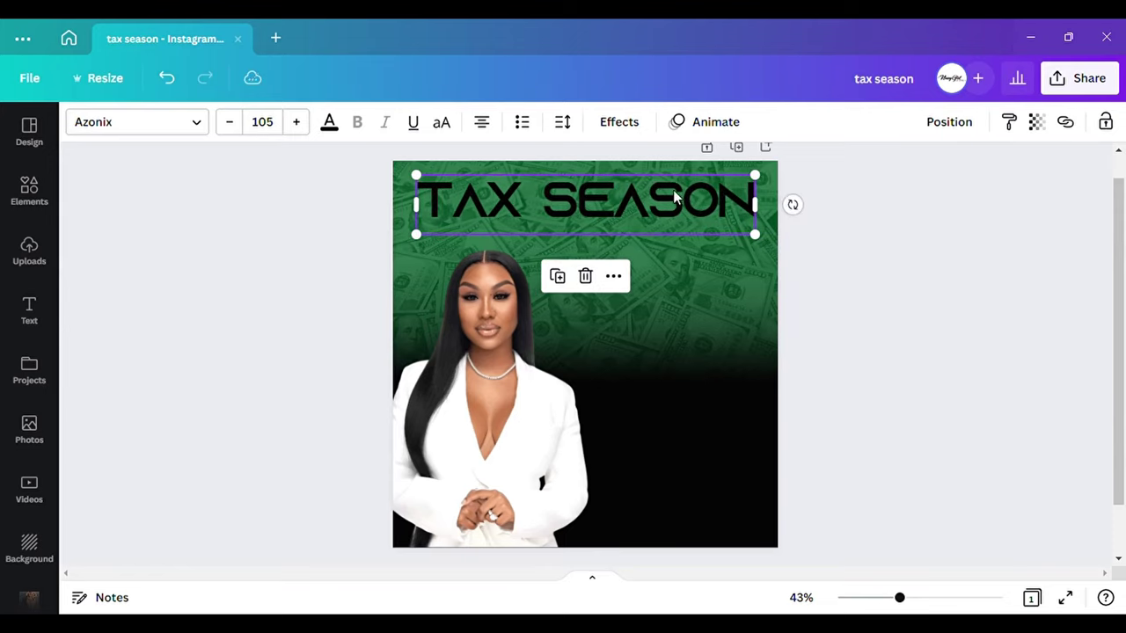
- Apply the Shadow text effect to the "TAX SEASON" heading with its default settings
{"action": "left_click", "coordinate": [619, 121]}
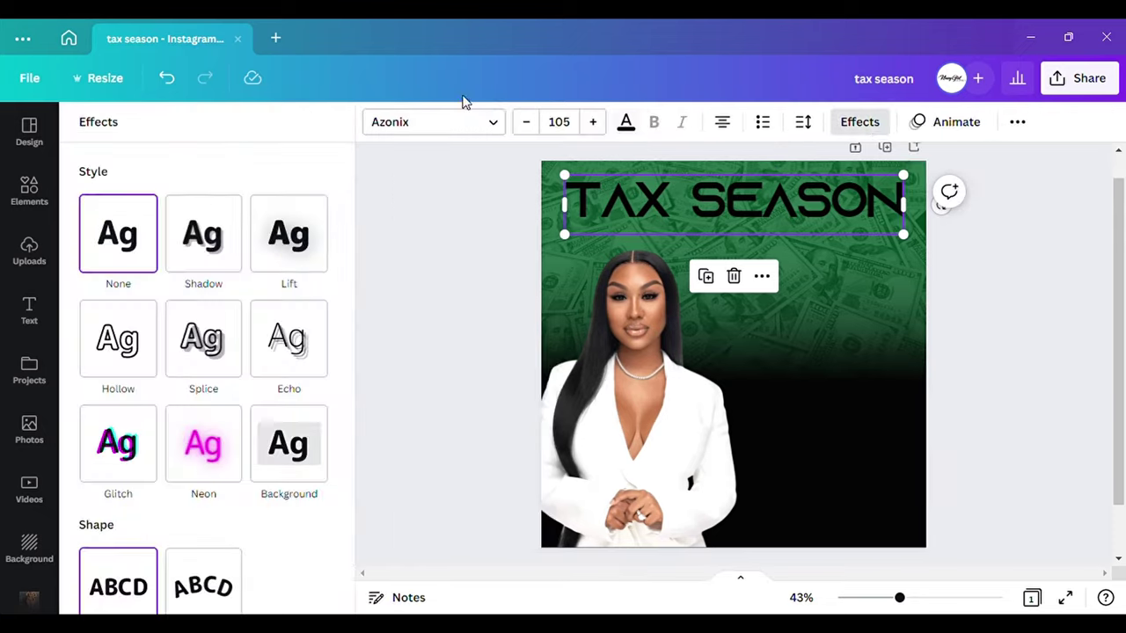
{"action": "left_click", "coordinate": [205, 237]}
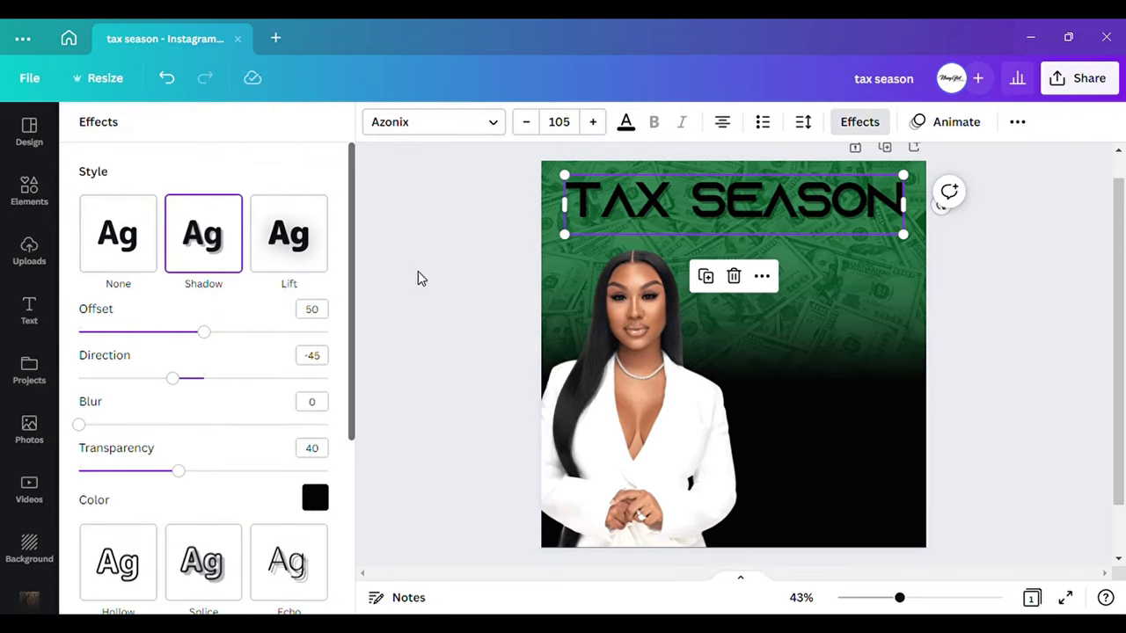
{"action": "left_click", "coordinate": [374, 294]}
{"action": "left_click", "coordinate": [907, 221]}
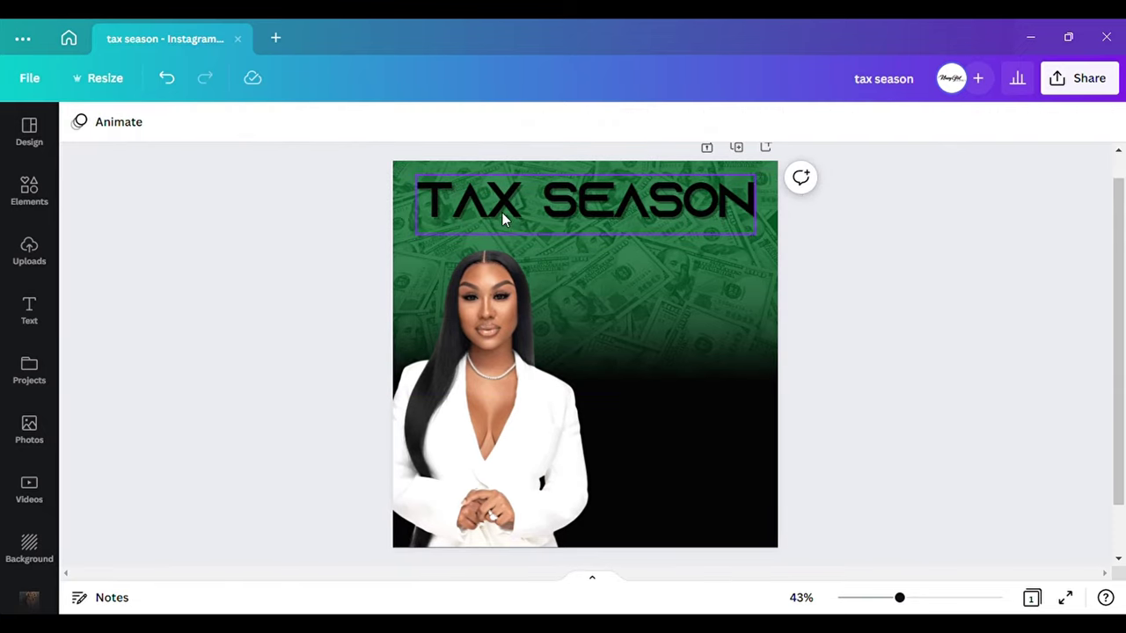
- Duplicate the "TAX SEASON" heading, shrink the copy to size 51.5 and place it beneath the word "SEASON"
{"action": "left_click", "coordinate": [566, 197]}
{"action": "left_click", "coordinate": [556, 278]}
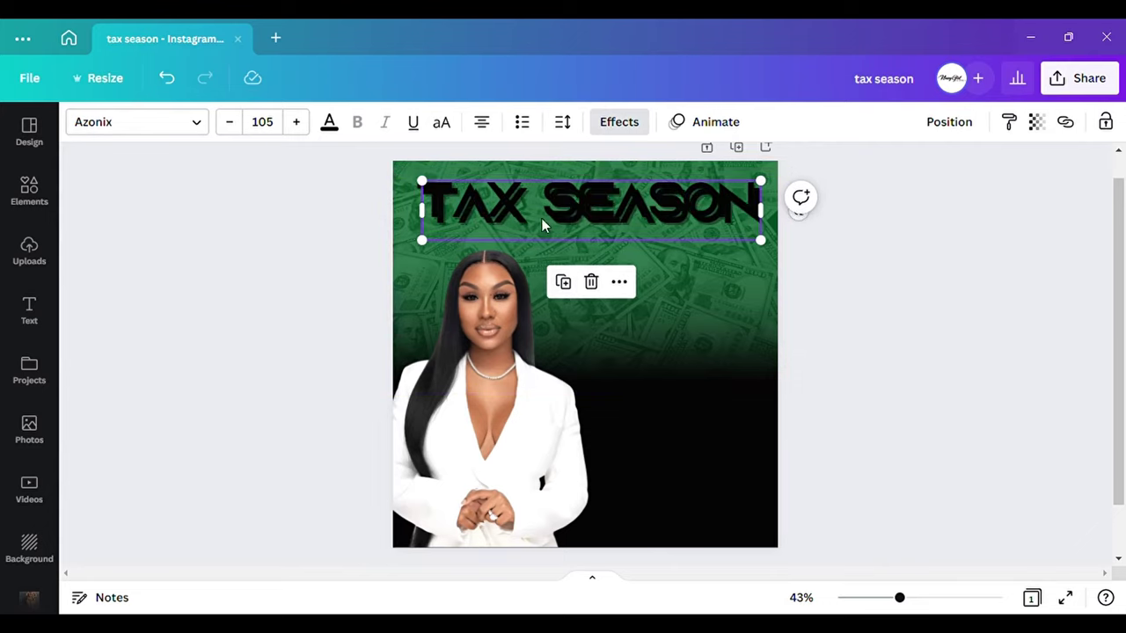
{"action": "left_click_drag", "start_coordinate": [424, 182], "coordinate": [598, 256]}
{"action": "left_click_drag", "start_coordinate": [697, 293], "coordinate": [708, 315]}
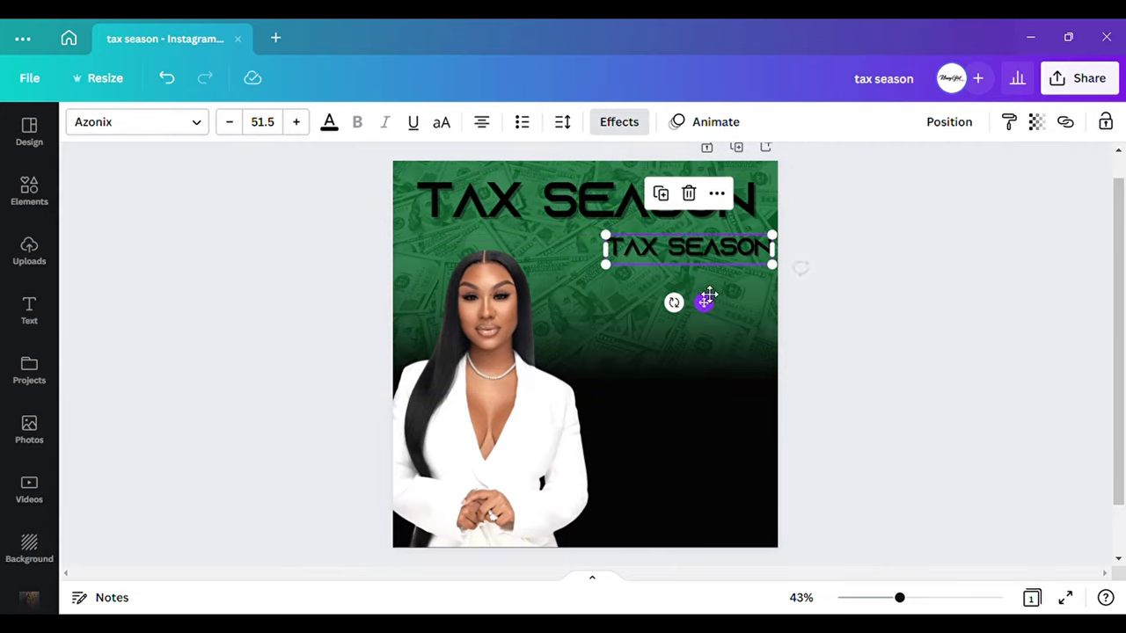
- Change the smaller heading copy's text to "2023" and enlarge it to size 86.9 beneath the end of "SEASON"
{"action": "left_click", "coordinate": [712, 257]}
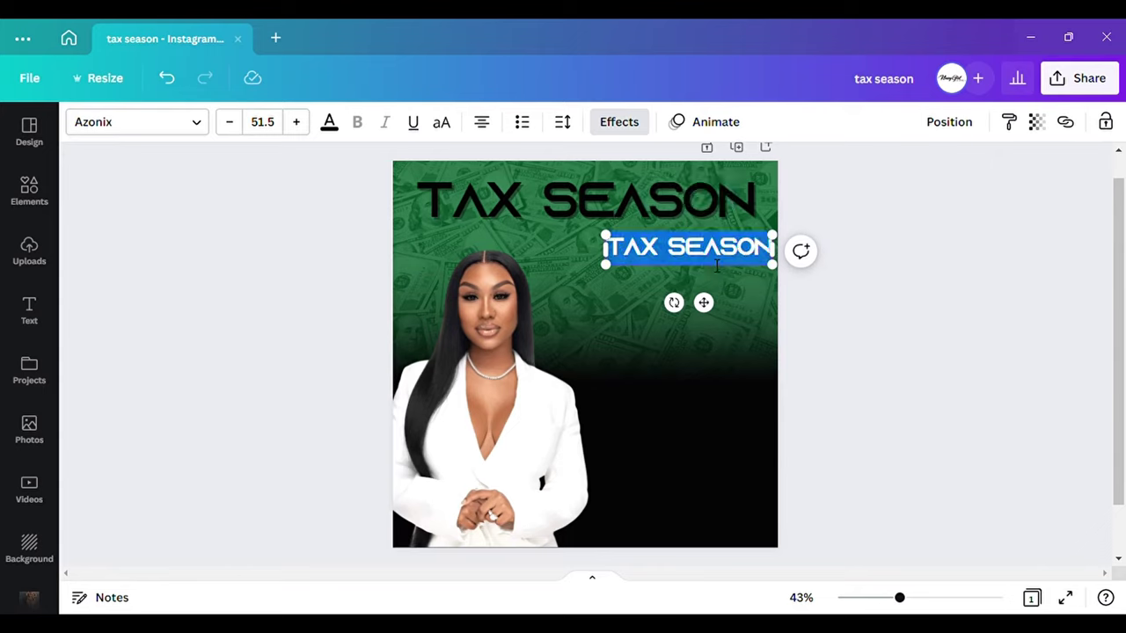
{"action": "type", "text": "2023"}
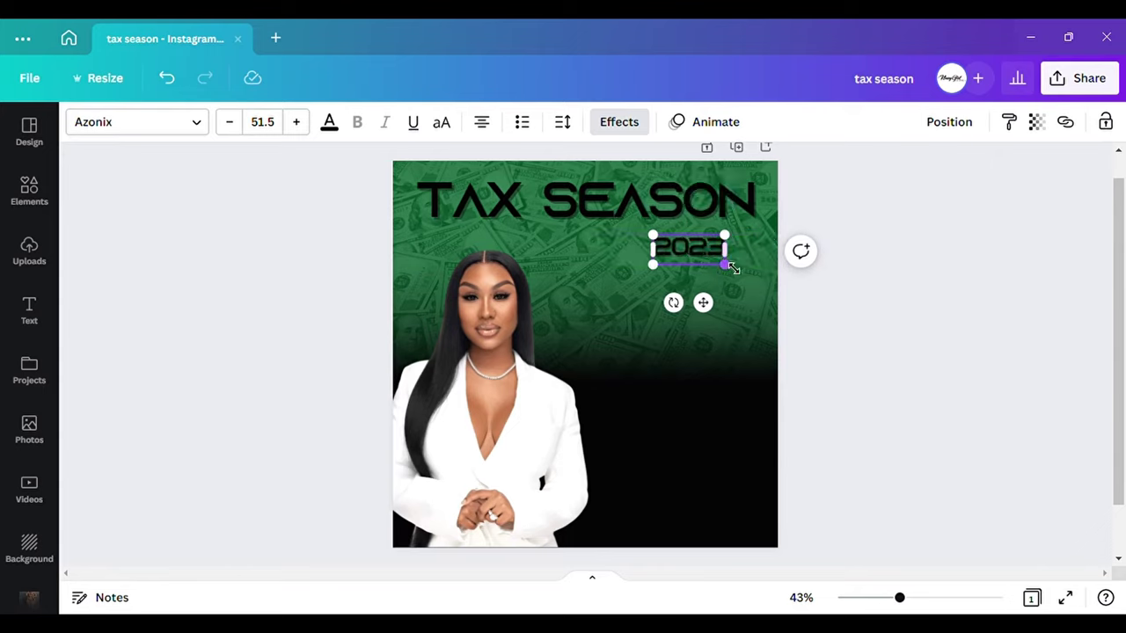
{"action": "left_click_drag", "start_coordinate": [734, 268], "coordinate": [730, 309]}
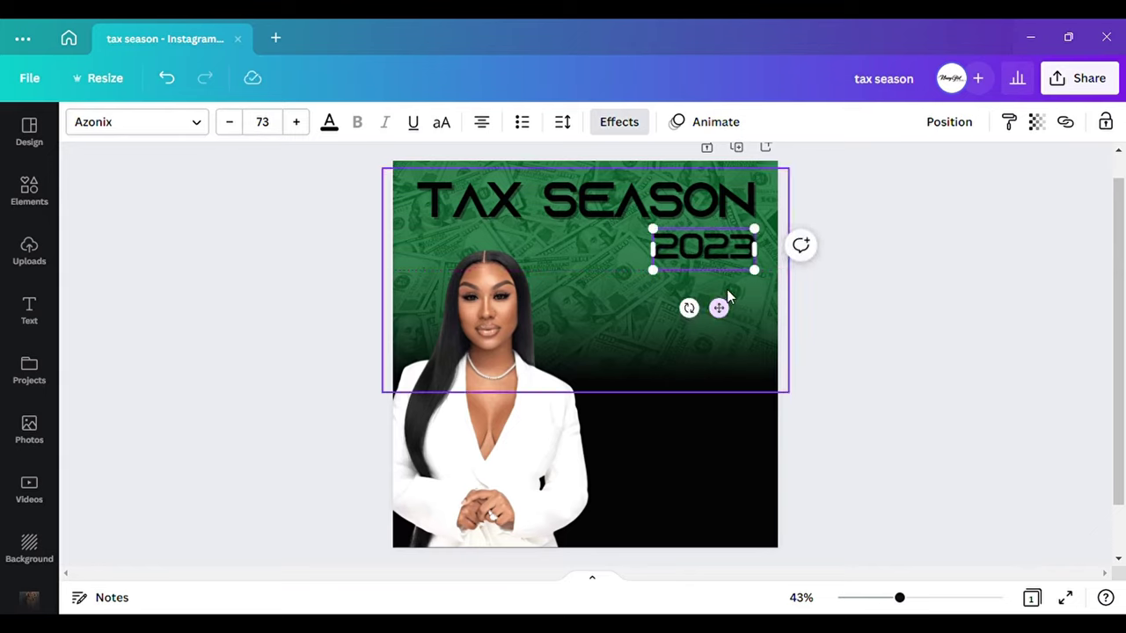
{"action": "left_click_drag", "start_coordinate": [664, 239], "coordinate": [647, 246]}
{"action": "mouse_move", "coordinate": [720, 314]}
{"action": "left_mouse_down"}
{"action": "mouse_move", "coordinate": [715, 322]}
{"action": "mouse_move", "coordinate": [719, 309]}
{"action": "left_mouse_up"}
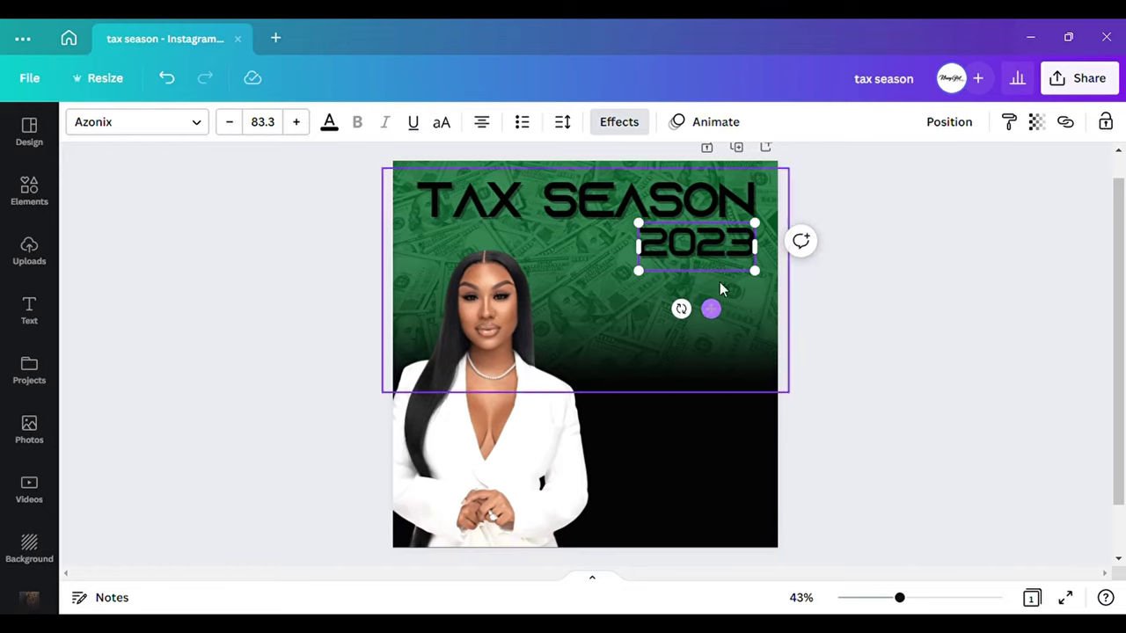
{"action": "left_click", "coordinate": [909, 286]}
{"action": "left_click", "coordinate": [737, 260]}
{"action": "left_click_drag", "start_coordinate": [737, 259], "coordinate": [766, 285]}
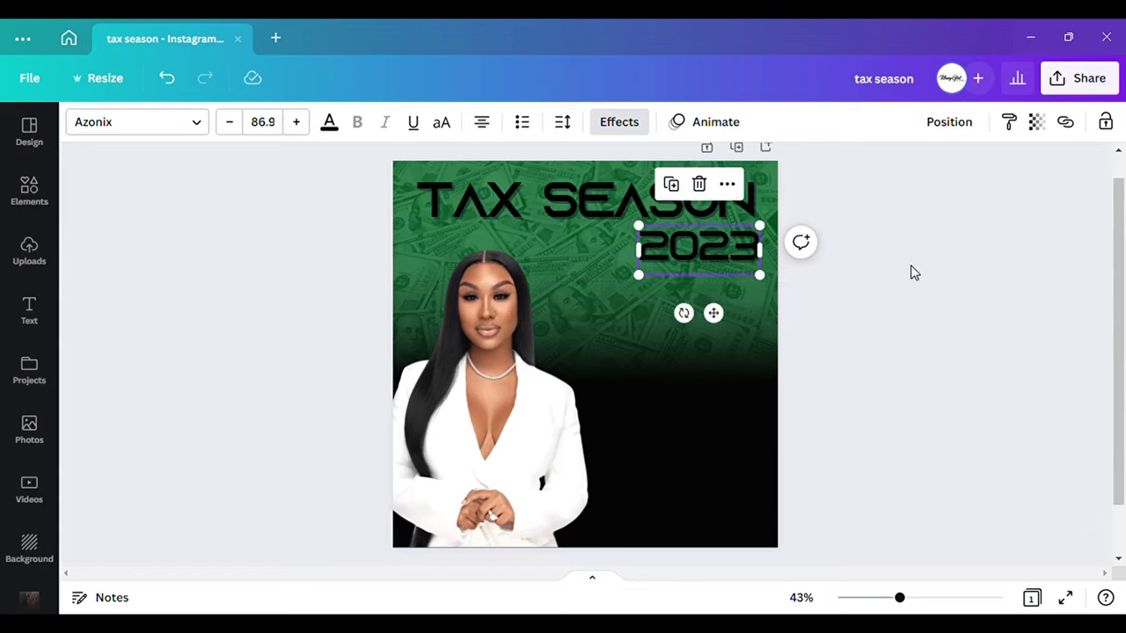
{"action": "left_click", "coordinate": [902, 264]}
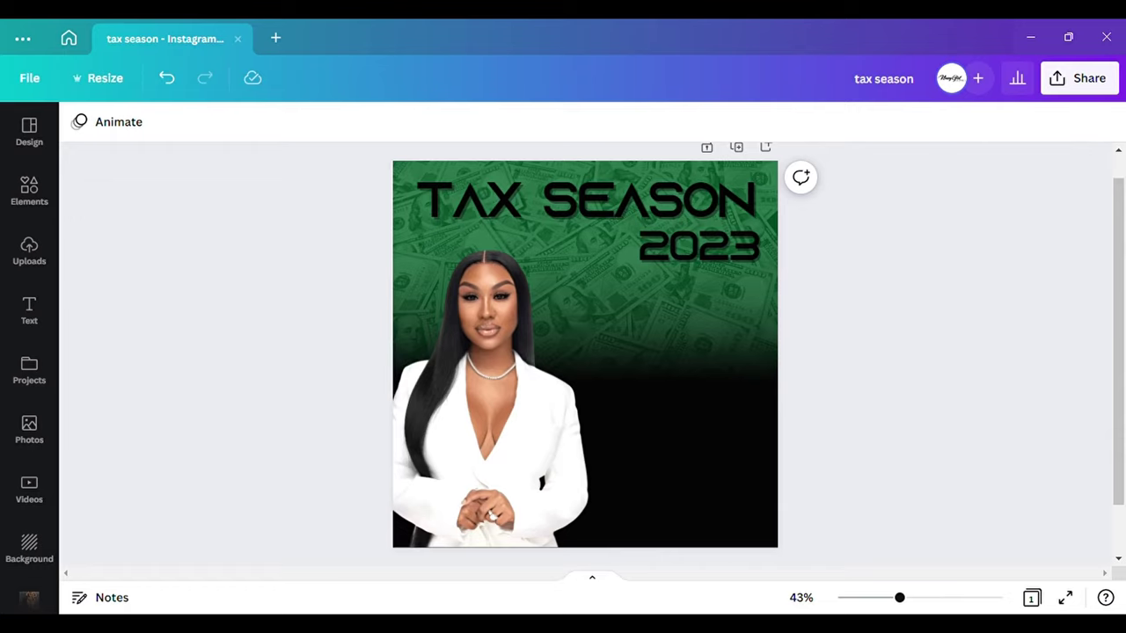
- Insert the recently used stack of dollar bills and scale it down over the woman's head, just below the heading
{"action": "left_click", "coordinate": [33, 195]}
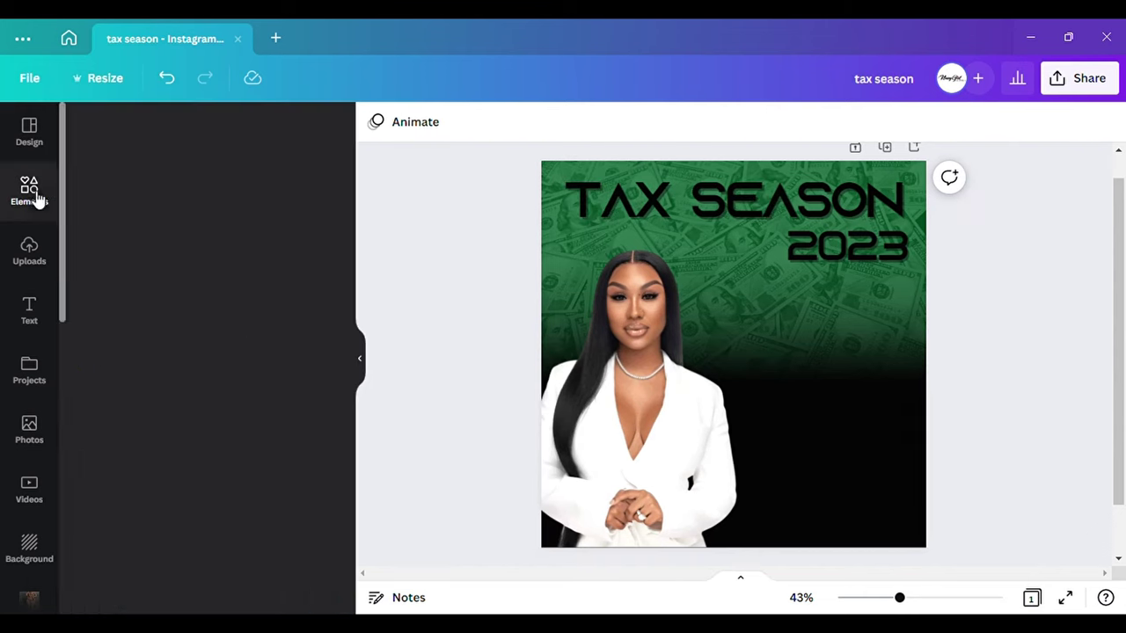
{"action": "left_click", "coordinate": [290, 132]}
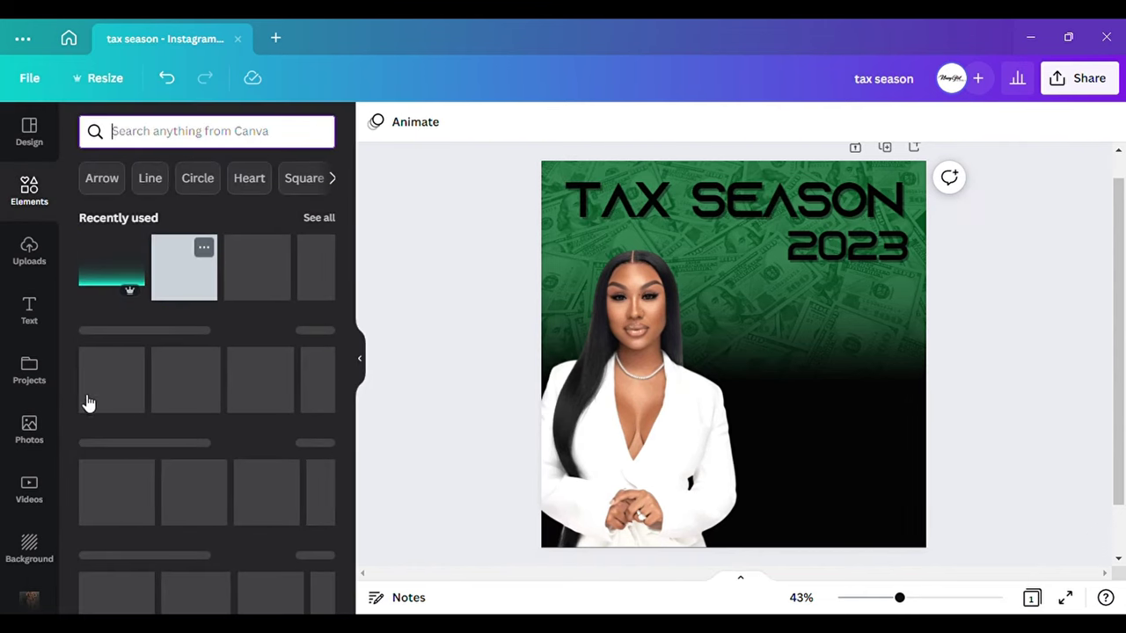
{"action": "left_click", "coordinate": [319, 219]}
{"action": "left_click", "coordinate": [147, 290]}
{"action": "left_click", "coordinate": [359, 358]}
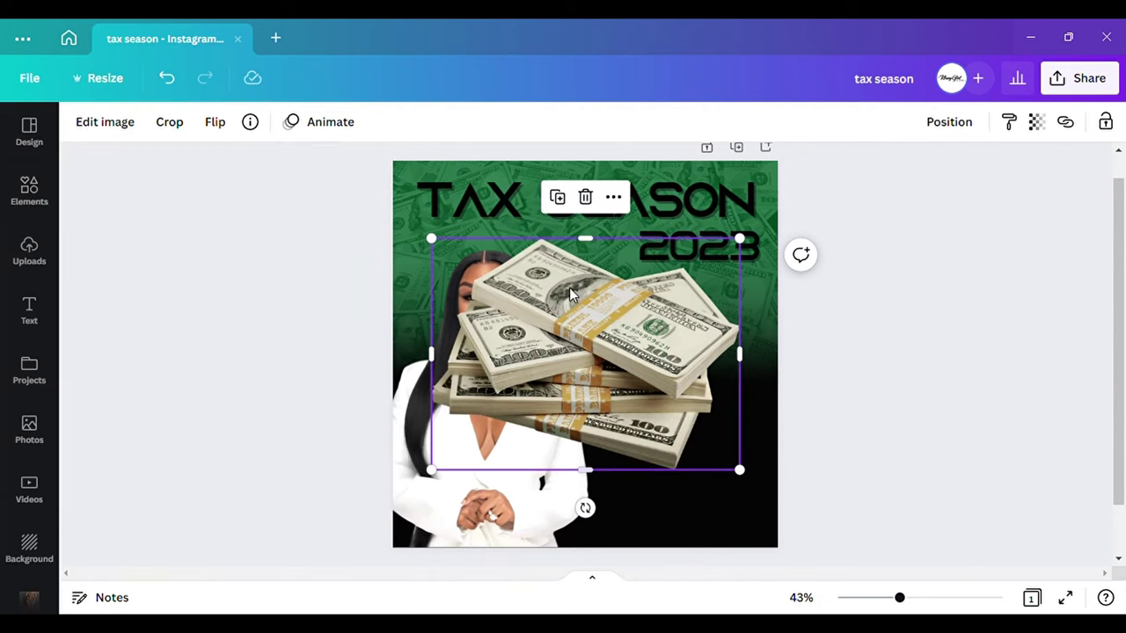
{"action": "left_click_drag", "start_coordinate": [673, 343], "coordinate": [607, 328]}
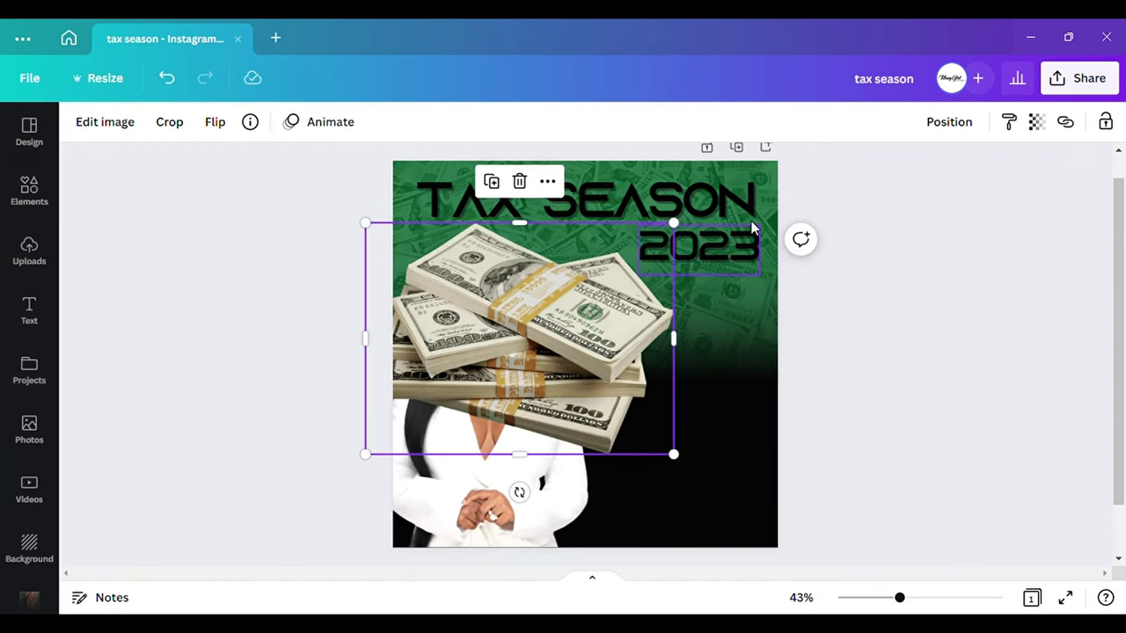
{"action": "left_click_drag", "start_coordinate": [682, 227], "coordinate": [613, 334]}
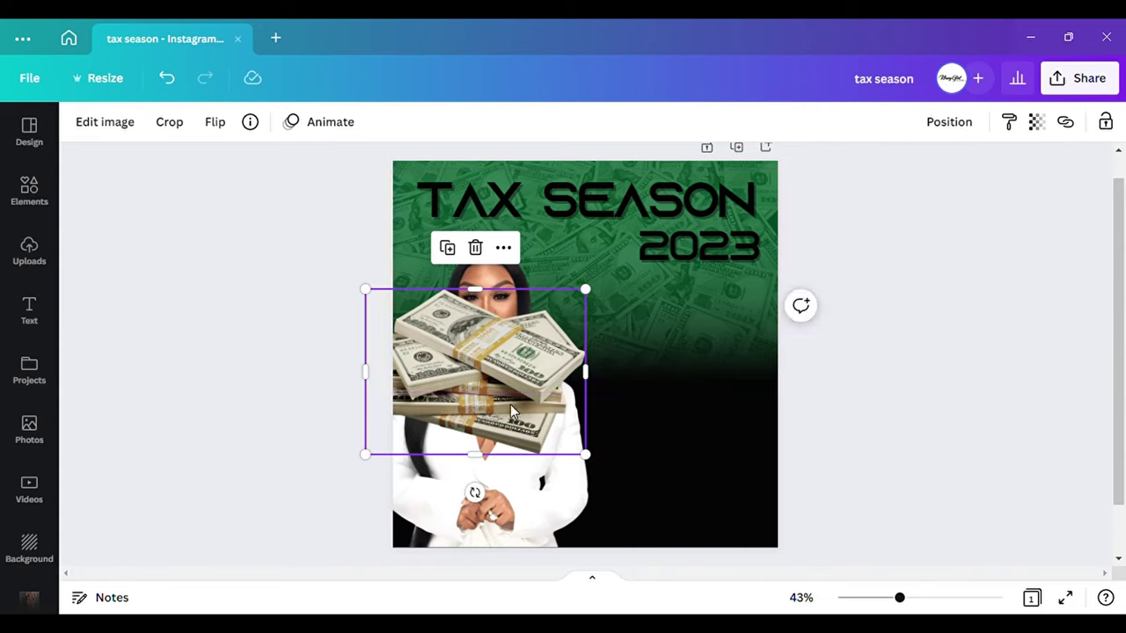
{"action": "left_click_drag", "start_coordinate": [510, 403], "coordinate": [530, 350]}
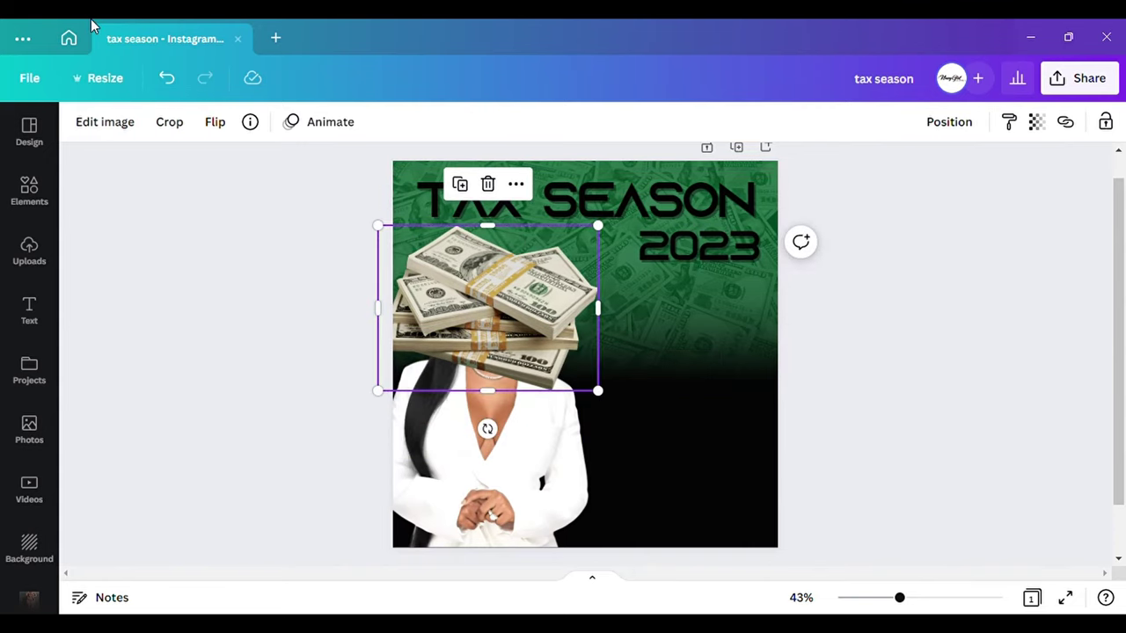
- Apply the black-and-white Street filter to the stack of dollar bills
{"action": "left_click", "coordinate": [100, 121]}
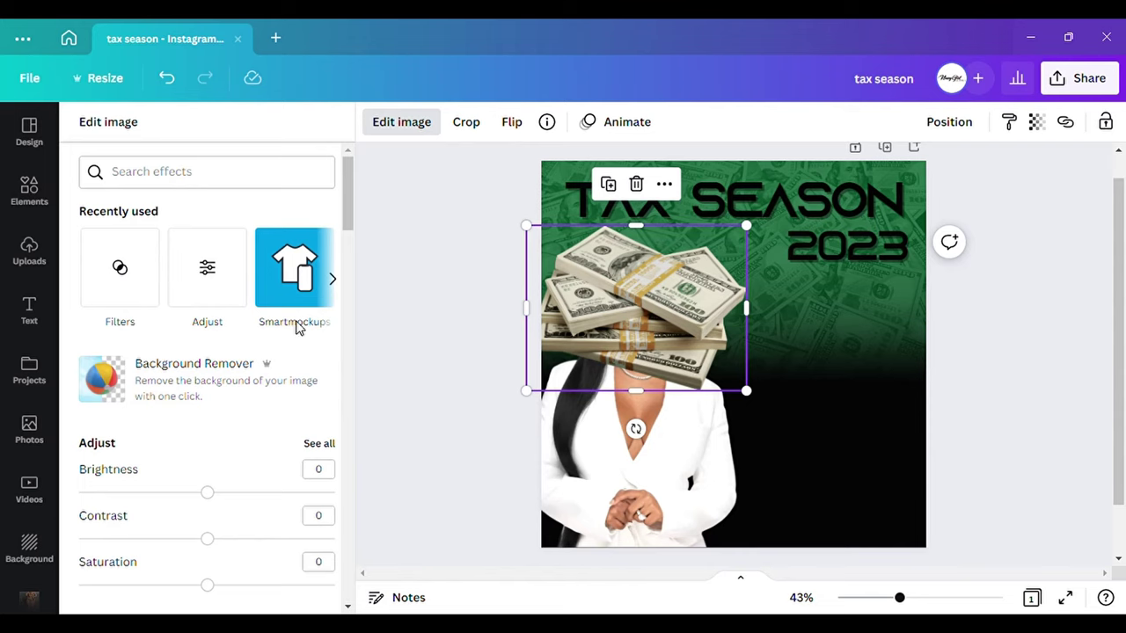
{"action": "scroll", "coordinate": [314, 440], "scroll_direction": "down", "scroll_amount": 6}
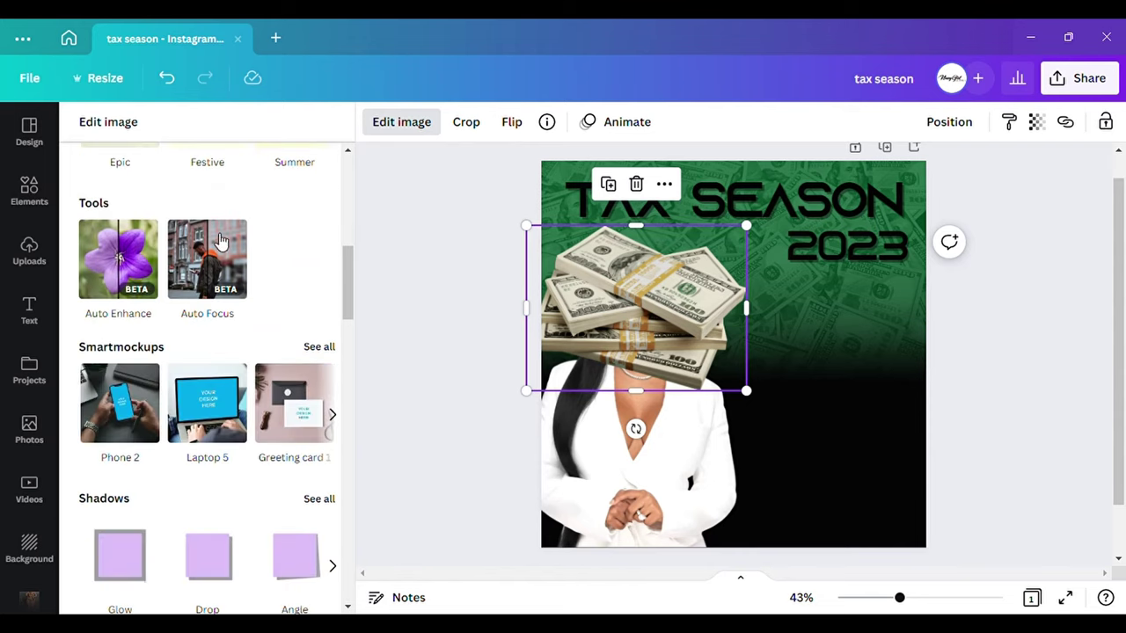
{"action": "scroll", "coordinate": [314, 440], "scroll_direction": "up", "scroll_amount": 3}
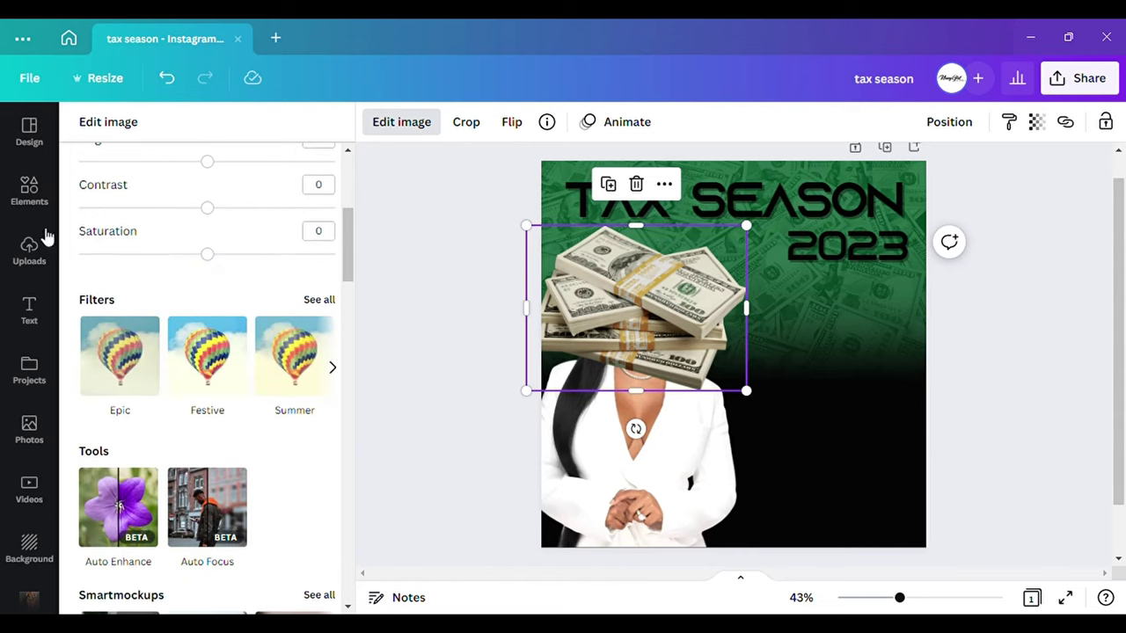
{"action": "left_click", "coordinate": [319, 300]}
{"action": "scroll", "coordinate": [297, 413], "scroll_direction": "down", "scroll_amount": 5}
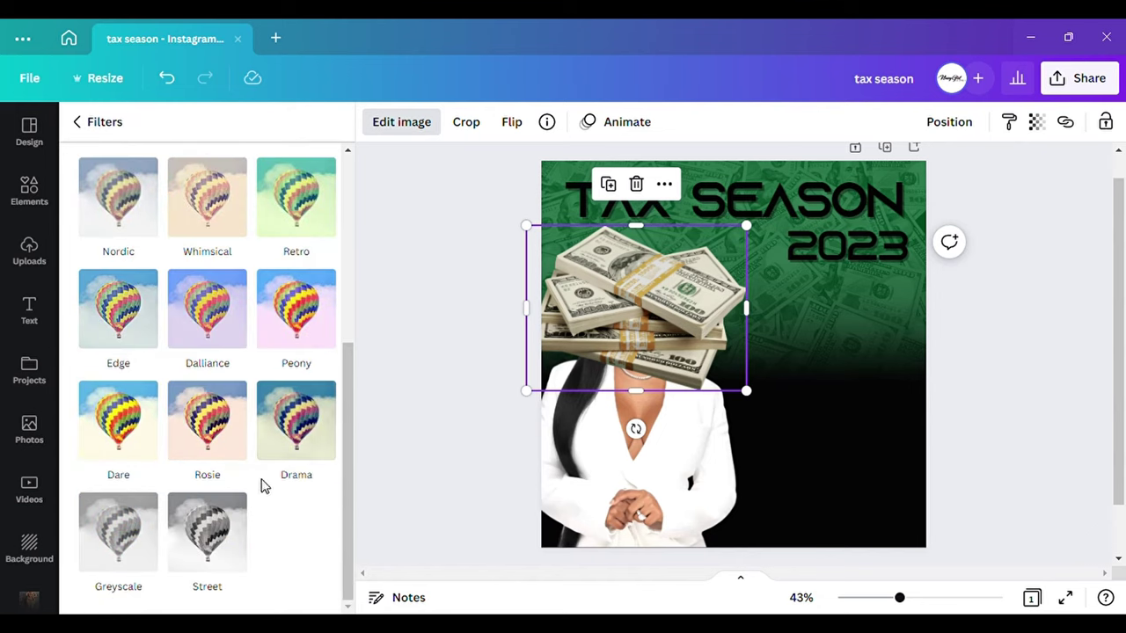
{"action": "left_click", "coordinate": [226, 540]}
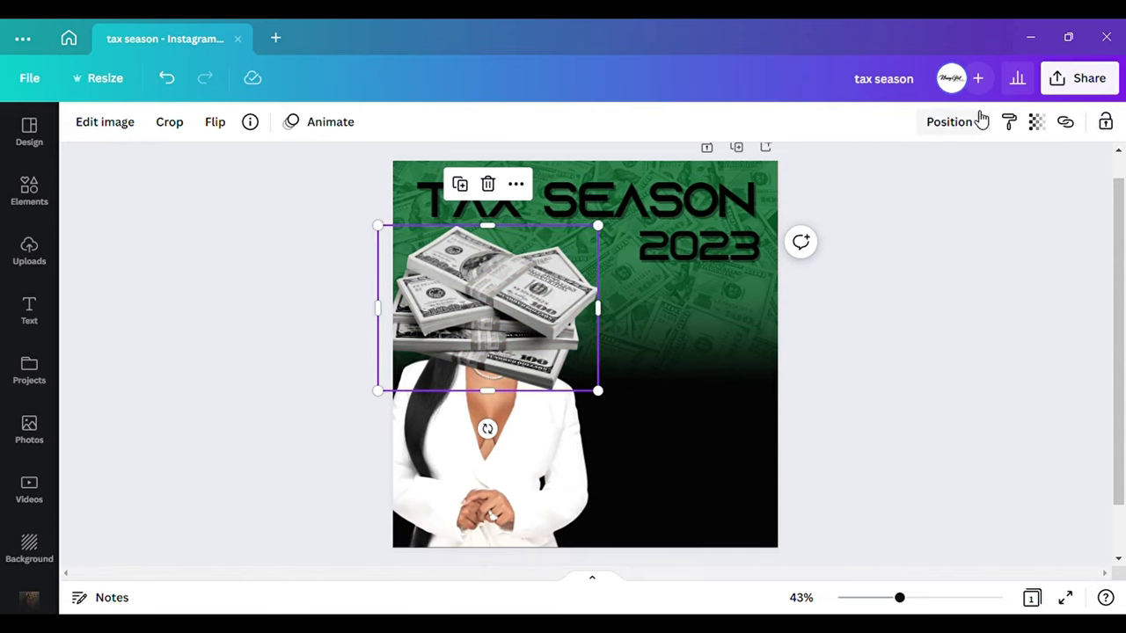
- Rearrange the layer order so the dollar bill stack sits behind the woman's cutout but in front of the green background
{"action": "left_click", "coordinate": [950, 121]}
{"action": "left_click", "coordinate": [871, 207]}
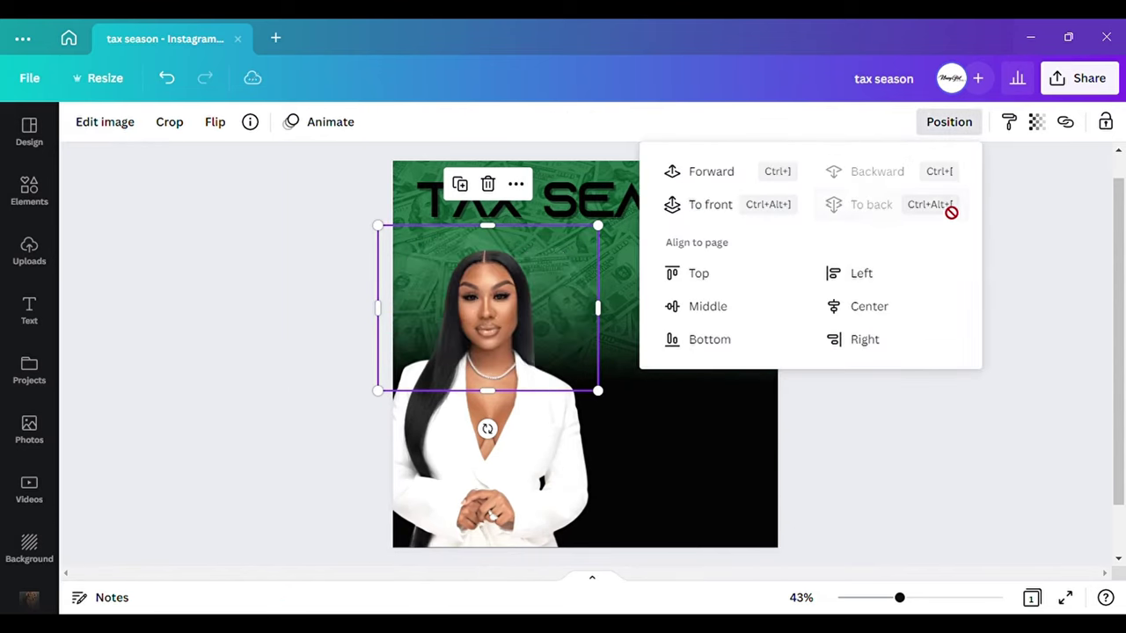
{"action": "left_click", "coordinate": [711, 176]}
{"action": "left_click", "coordinate": [249, 350]}
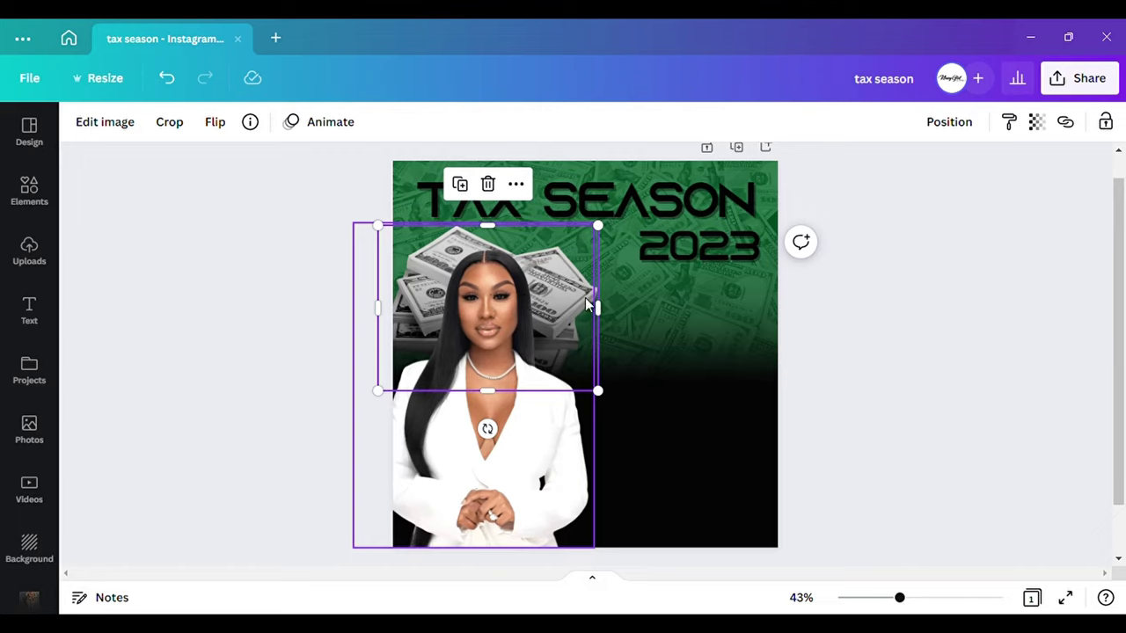
{"action": "left_click", "coordinate": [135, 161]}
- Extend the right edge of the woman's cutout frame slightly and shift the cutout a little right and down over the cash stack
{"action": "left_click", "coordinate": [578, 299]}
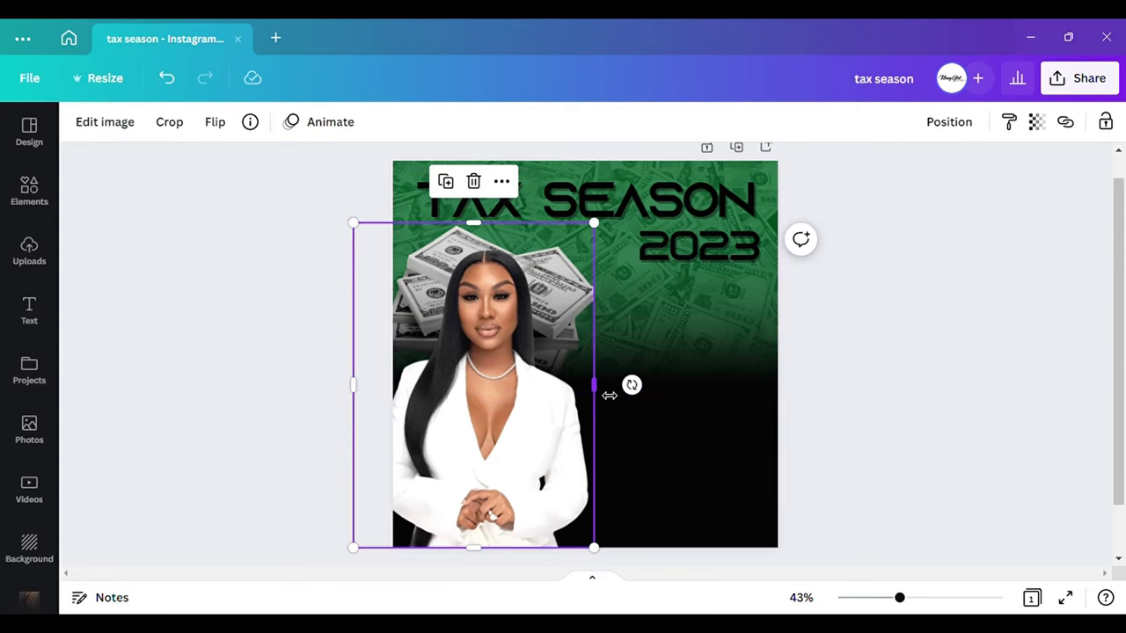
{"action": "left_click_drag", "start_coordinate": [605, 395], "coordinate": [615, 397]}
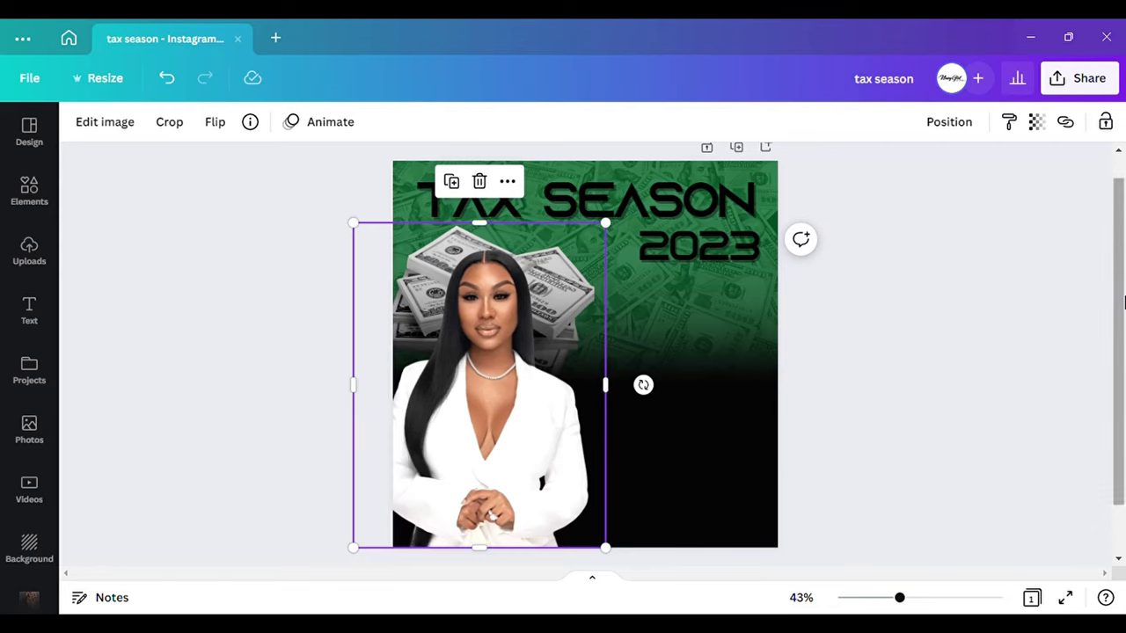
{"action": "left_click", "coordinate": [877, 262]}
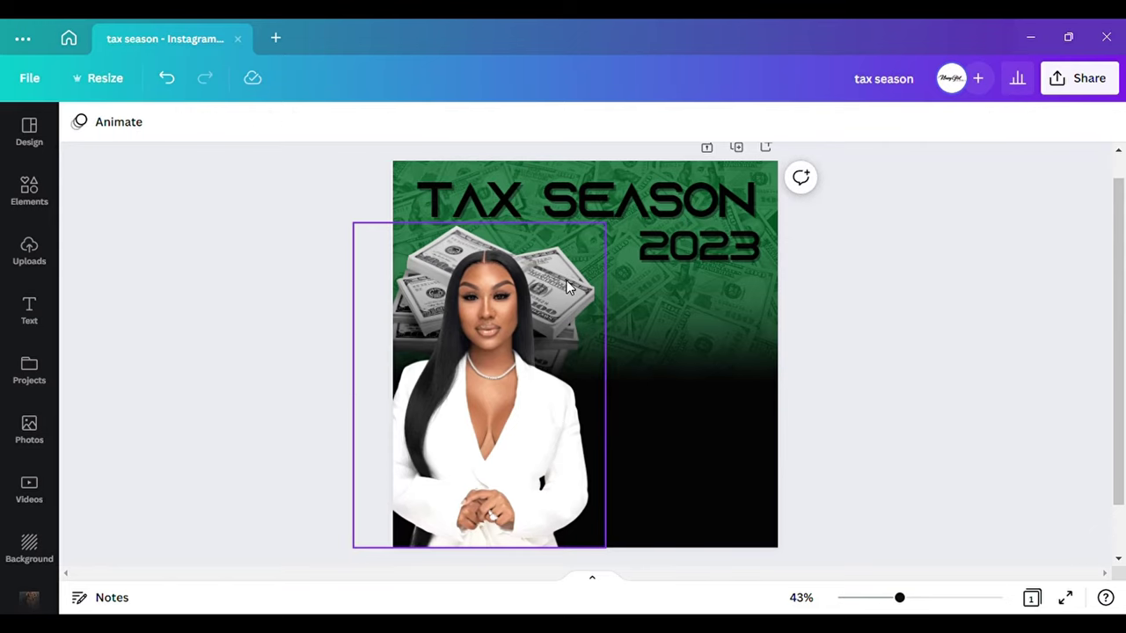
{"action": "left_click_drag", "start_coordinate": [471, 306], "coordinate": [477, 308]}
{"action": "left_click", "coordinate": [175, 256]}
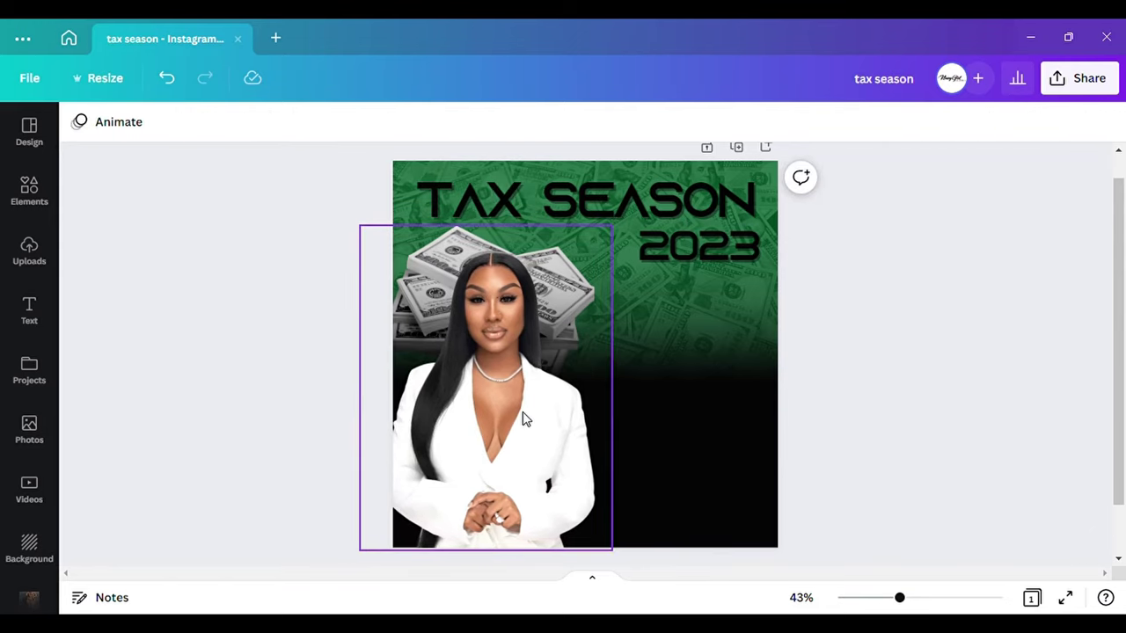
{"action": "left_click", "coordinate": [577, 403]}
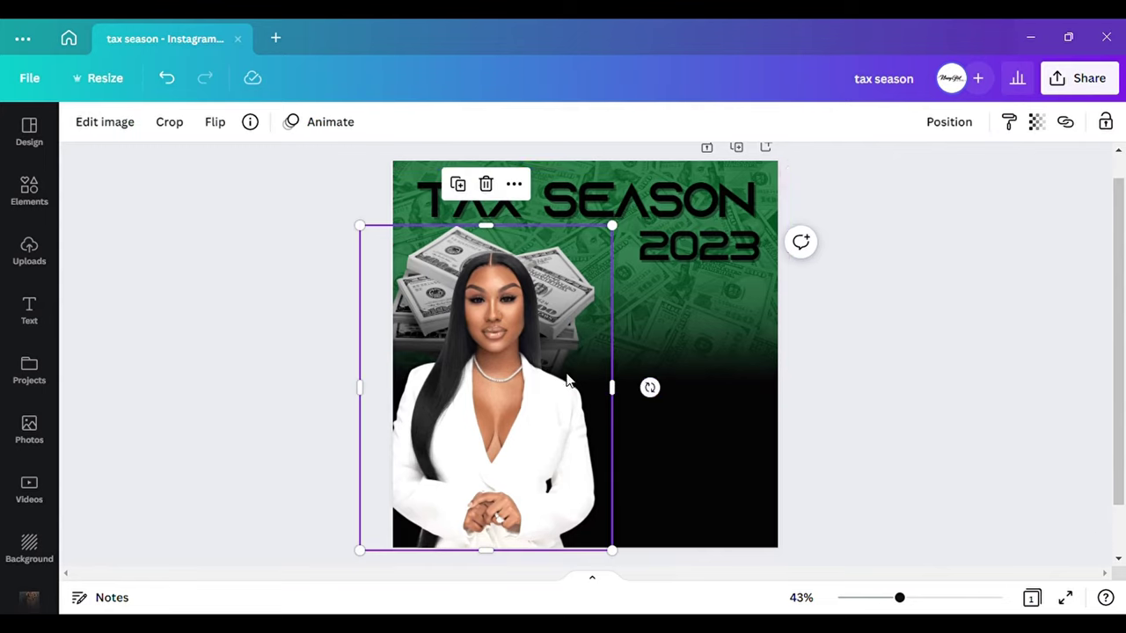
{"action": "left_click_drag", "start_coordinate": [621, 398], "coordinate": [608, 397]}
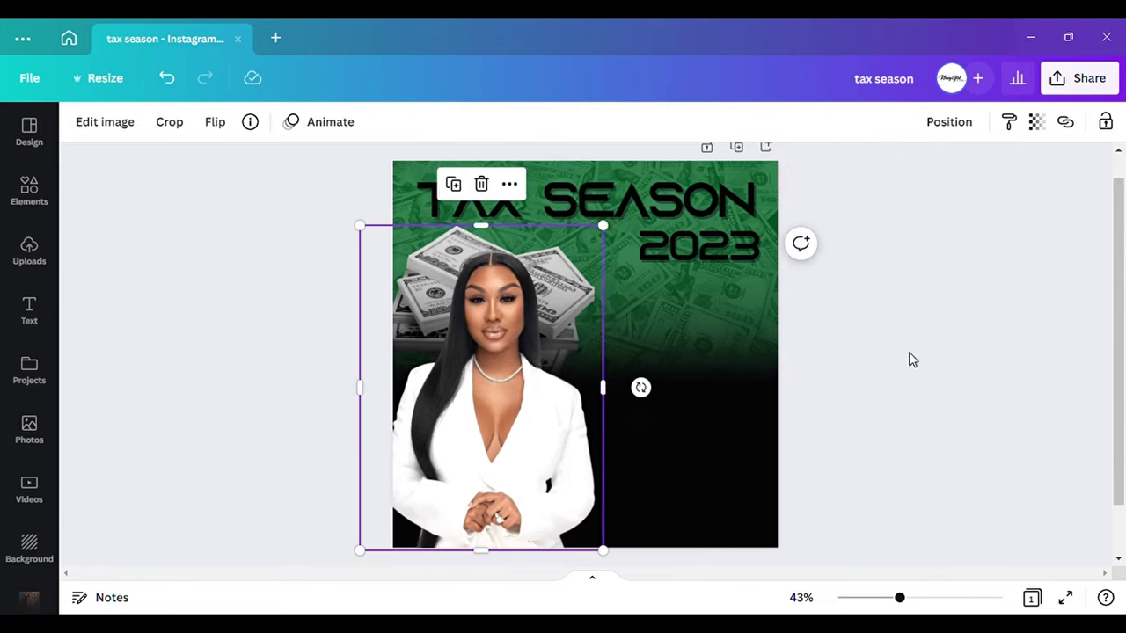
{"action": "left_click", "coordinate": [879, 351]}
{"action": "left_click", "coordinate": [517, 303]}
{"action": "left_click", "coordinate": [874, 273]}
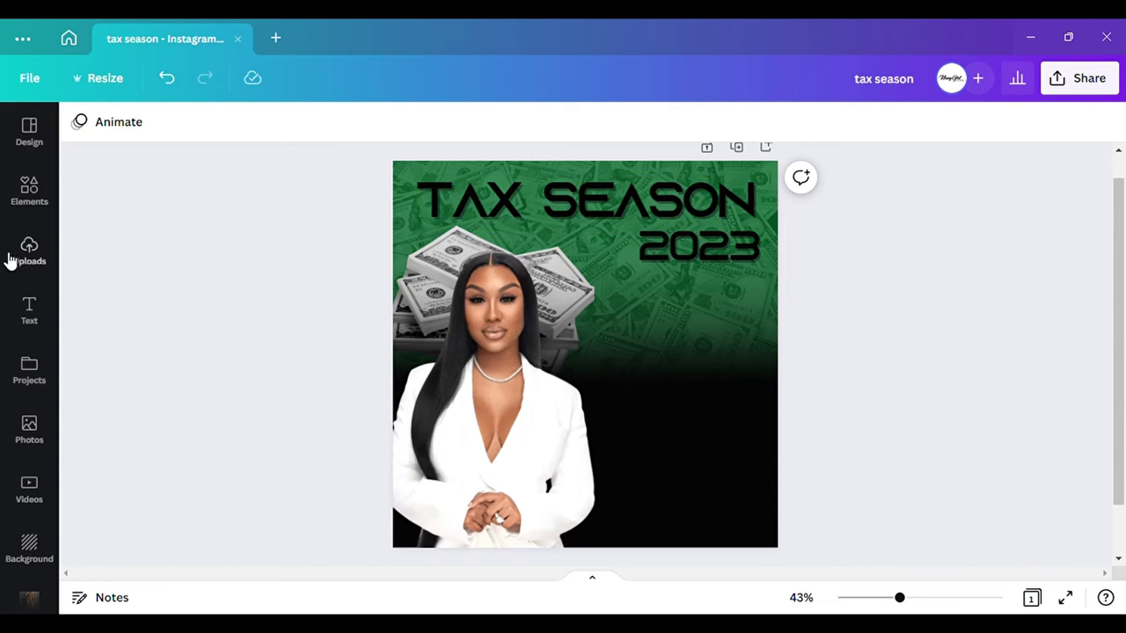
- Insert the recently used house roof outline graphic and recolor it white
{"action": "left_click", "coordinate": [35, 209]}
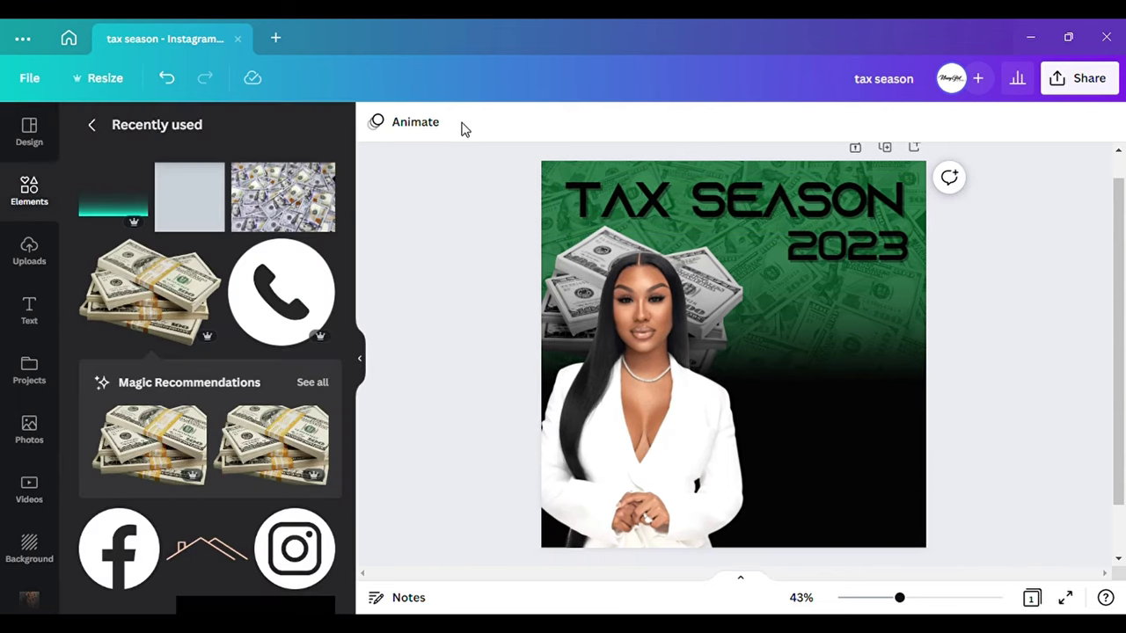
{"action": "left_click", "coordinate": [196, 547]}
{"action": "left_click", "coordinate": [356, 359]}
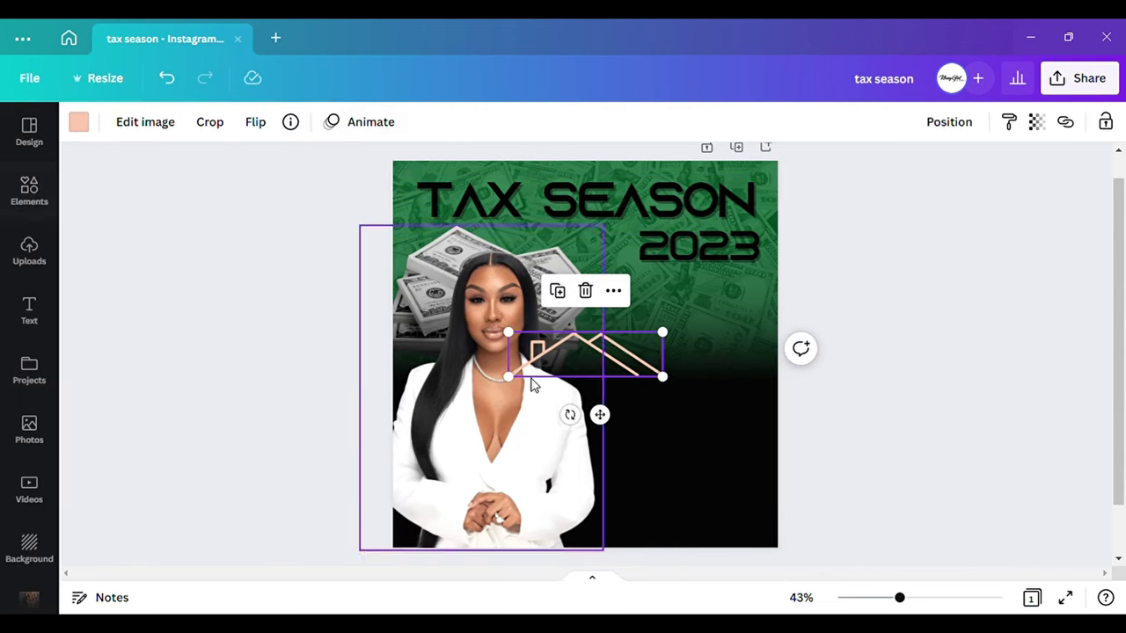
{"action": "left_click", "coordinate": [79, 123]}
{"action": "left_click", "coordinate": [140, 339]}
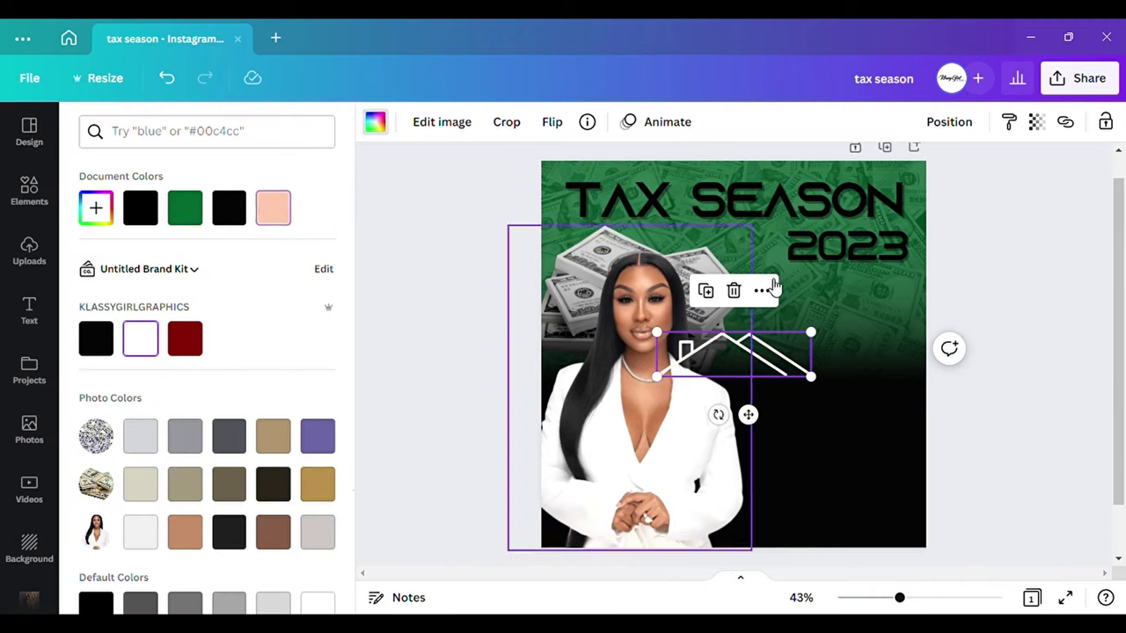
- Scale down the white roof outline to about the width of "2023" and place it directly beneath that text
{"action": "left_click_drag", "start_coordinate": [748, 414], "coordinate": [866, 379]}
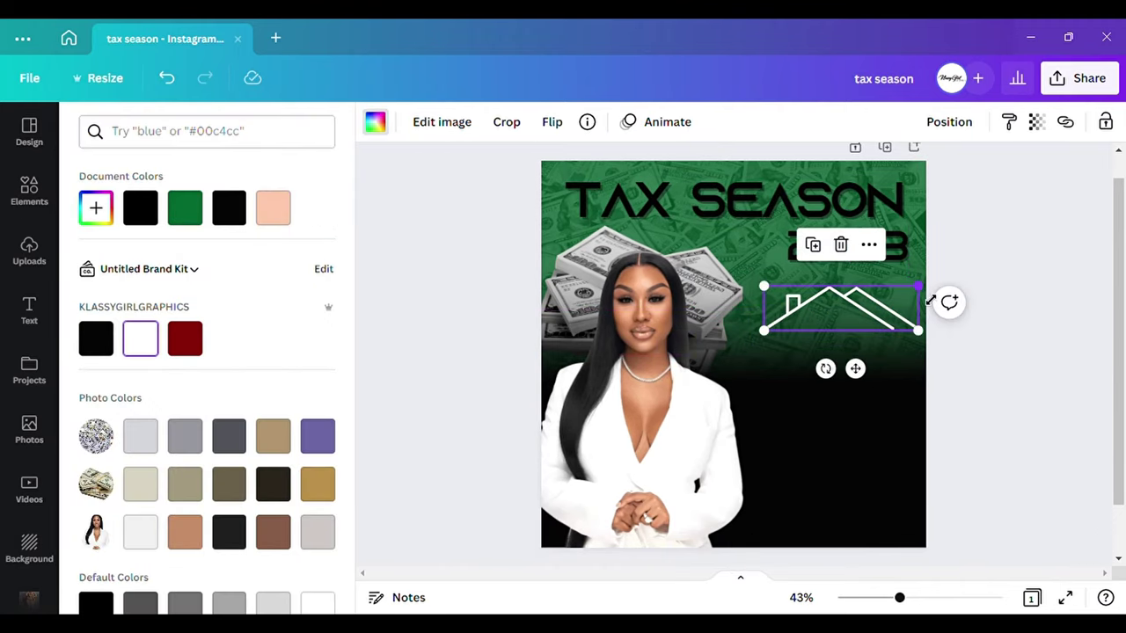
{"action": "mouse_move", "coordinate": [925, 299]}
{"action": "left_mouse_down"}
{"action": "mouse_move", "coordinate": [902, 317]}
{"action": "mouse_move", "coordinate": [934, 313]}
{"action": "mouse_move", "coordinate": [904, 294]}
{"action": "left_mouse_up"}
{"action": "left_click_drag", "start_coordinate": [858, 381], "coordinate": [870, 378]}
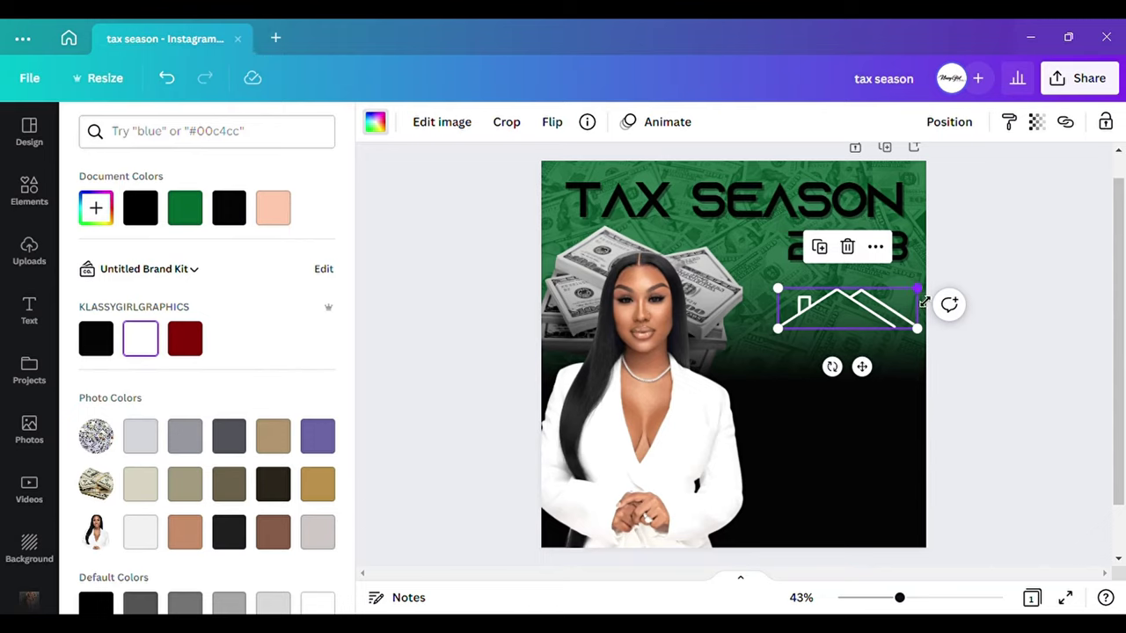
{"action": "left_click_drag", "start_coordinate": [923, 302], "coordinate": [900, 310]}
{"action": "left_click_drag", "start_coordinate": [864, 372], "coordinate": [886, 361]}
{"action": "left_click", "coordinate": [977, 272]}
{"action": "left_click", "coordinate": [747, 302]}
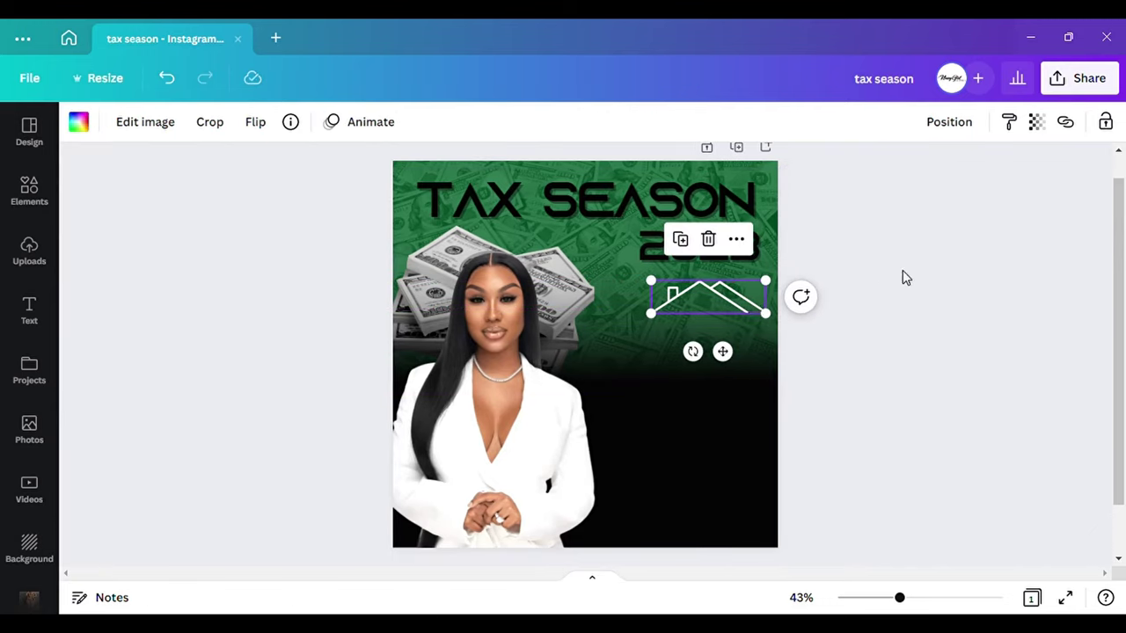
{"action": "left_click", "coordinate": [905, 278]}
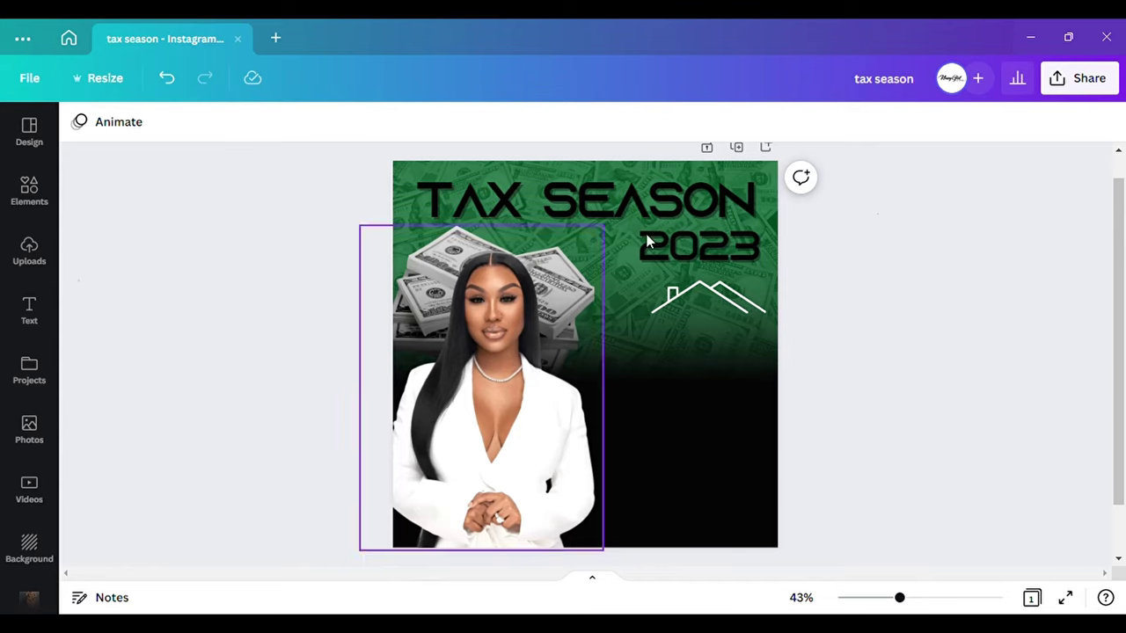
{"action": "left_click", "coordinate": [735, 295]}
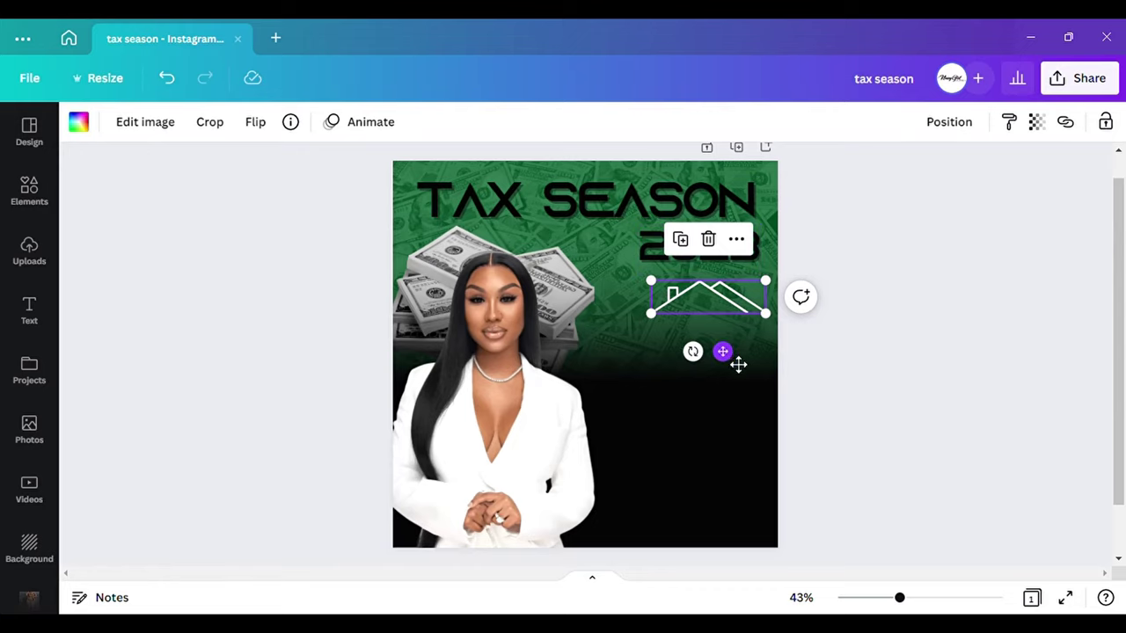
{"action": "left_click_drag", "start_coordinate": [738, 364], "coordinate": [731, 361]}
{"action": "left_click", "coordinate": [934, 214]}
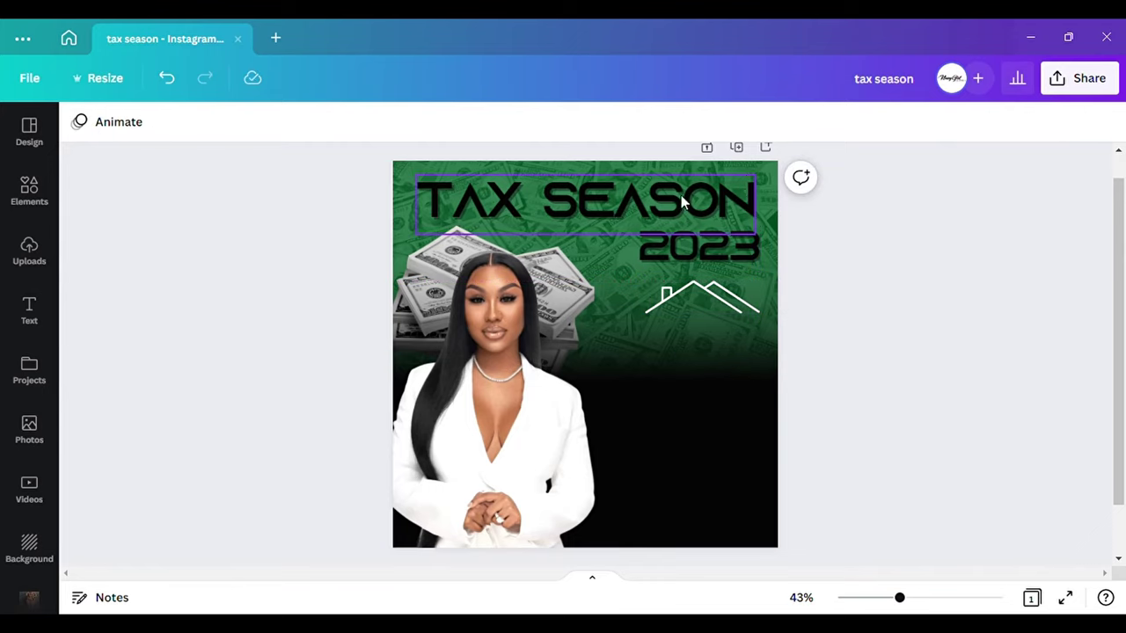
- Duplicate the "TAX SEASON" heading, shrink the copy to size 56.2 and place it beneath the roof outline
{"action": "left_click_drag", "start_coordinate": [681, 200], "coordinate": [691, 192]}
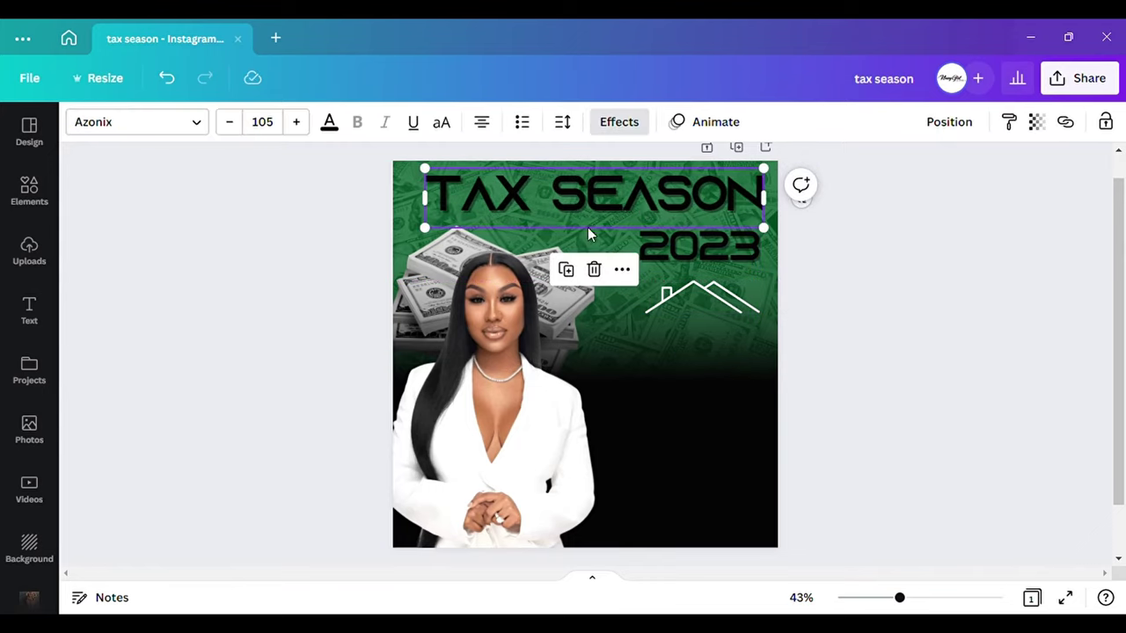
{"action": "left_click", "coordinate": [165, 79]}
{"action": "left_click", "coordinate": [559, 278]}
{"action": "left_click_drag", "start_coordinate": [580, 290], "coordinate": [774, 361]}
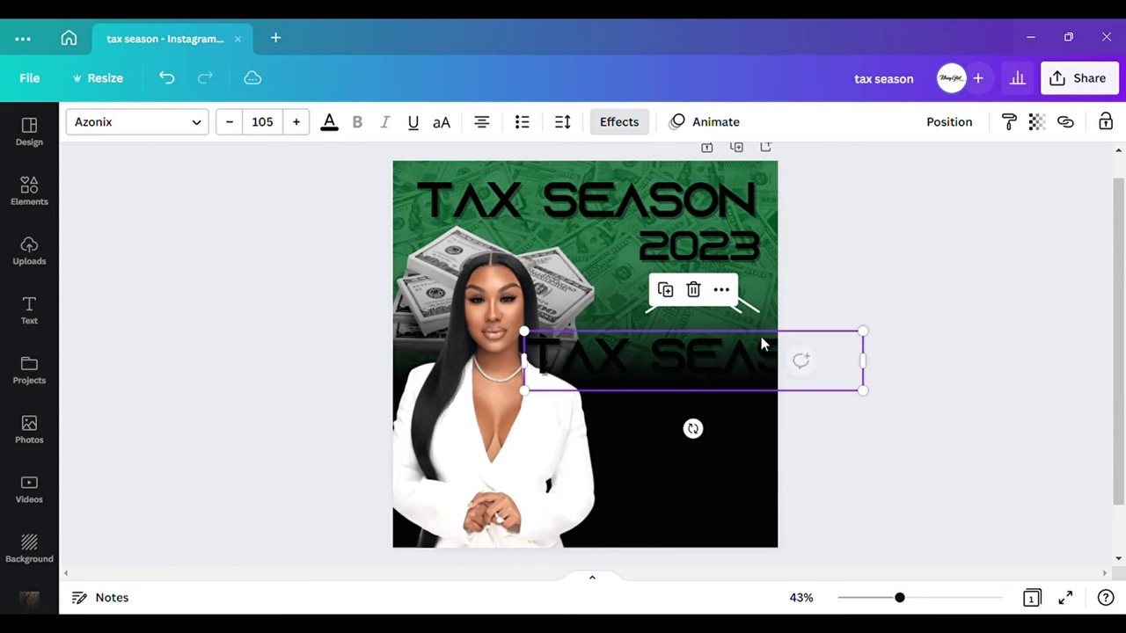
{"action": "left_click_drag", "start_coordinate": [858, 333], "coordinate": [754, 350]}
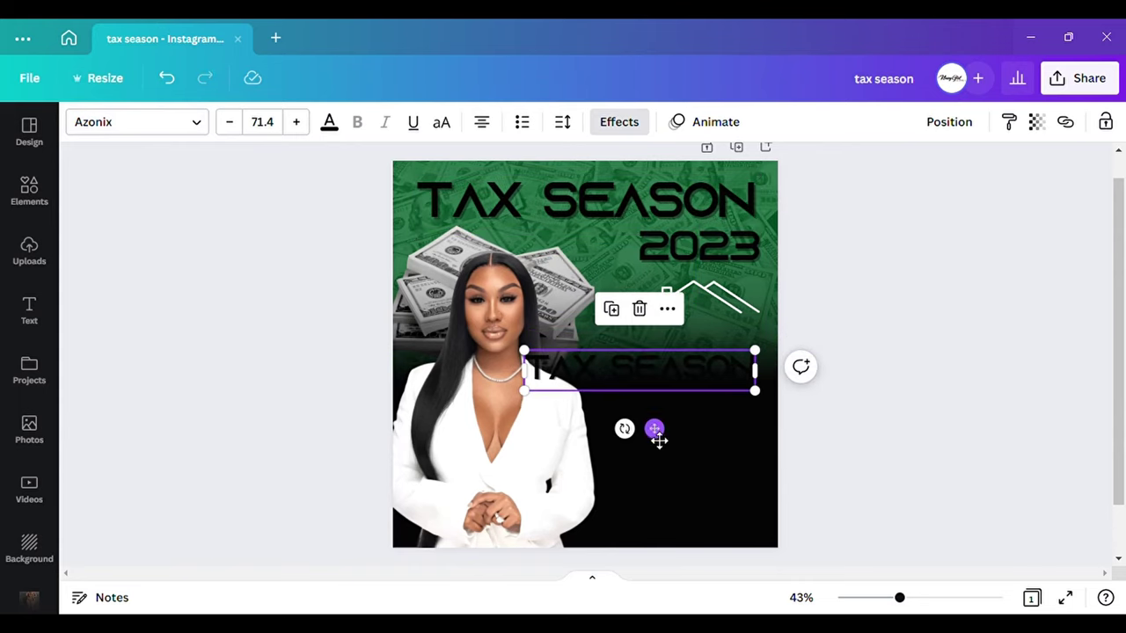
{"action": "left_click_drag", "start_coordinate": [653, 430], "coordinate": [686, 399]}
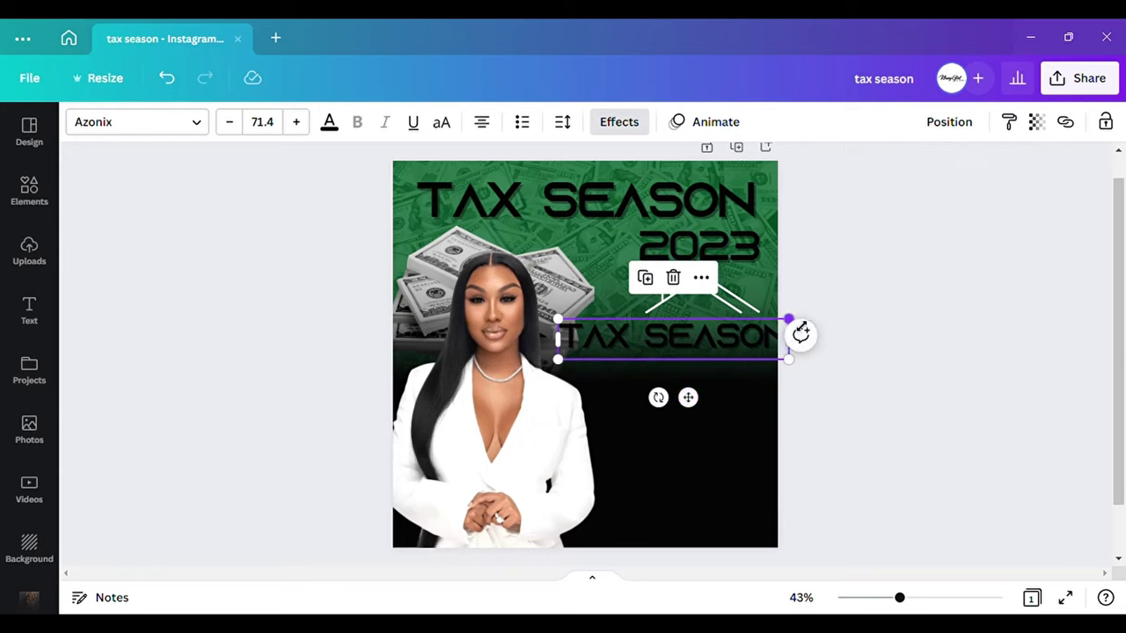
{"action": "left_click_drag", "start_coordinate": [786, 321], "coordinate": [721, 334]}
{"action": "left_click_drag", "start_coordinate": [665, 398], "coordinate": [707, 395]}
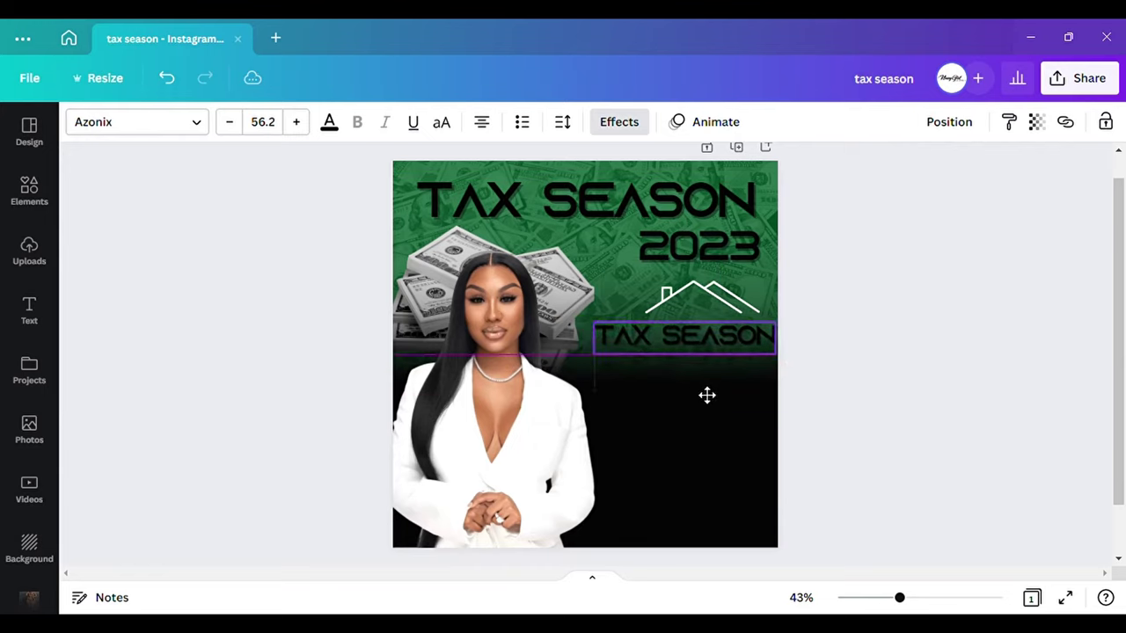
- Change the text of the heading copy under the roof outline to "SERVICES"
{"action": "double_click", "coordinate": [702, 348]}
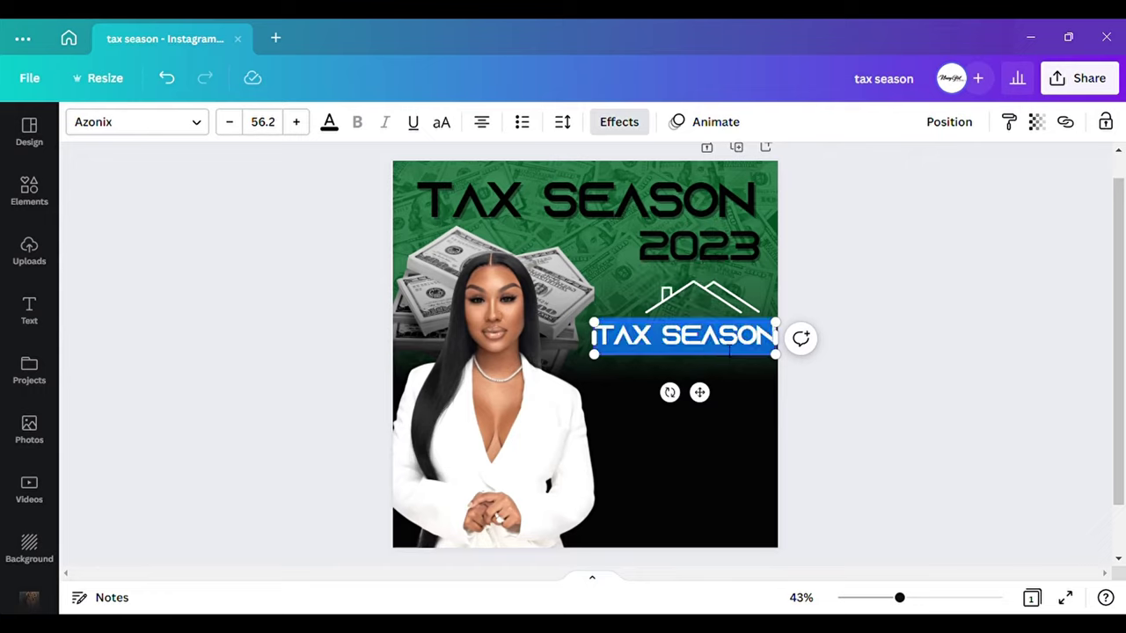
{"action": "type", "text": "SERIVES"}
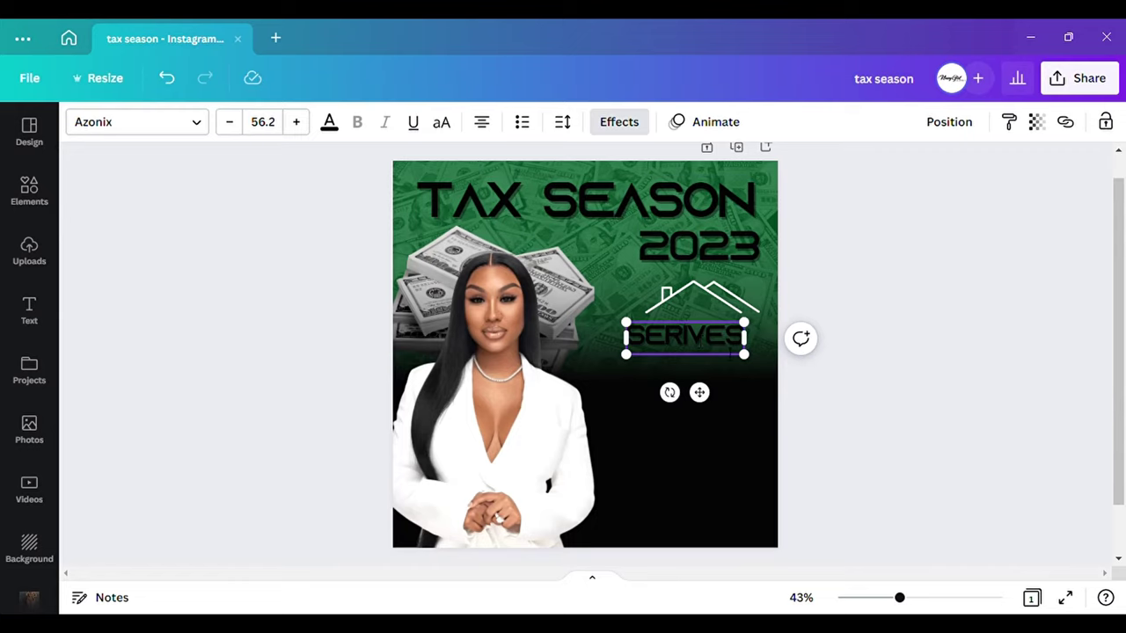
{"action": "key", "text": "ctrl+a"}
{"action": "type", "text": "SER"}
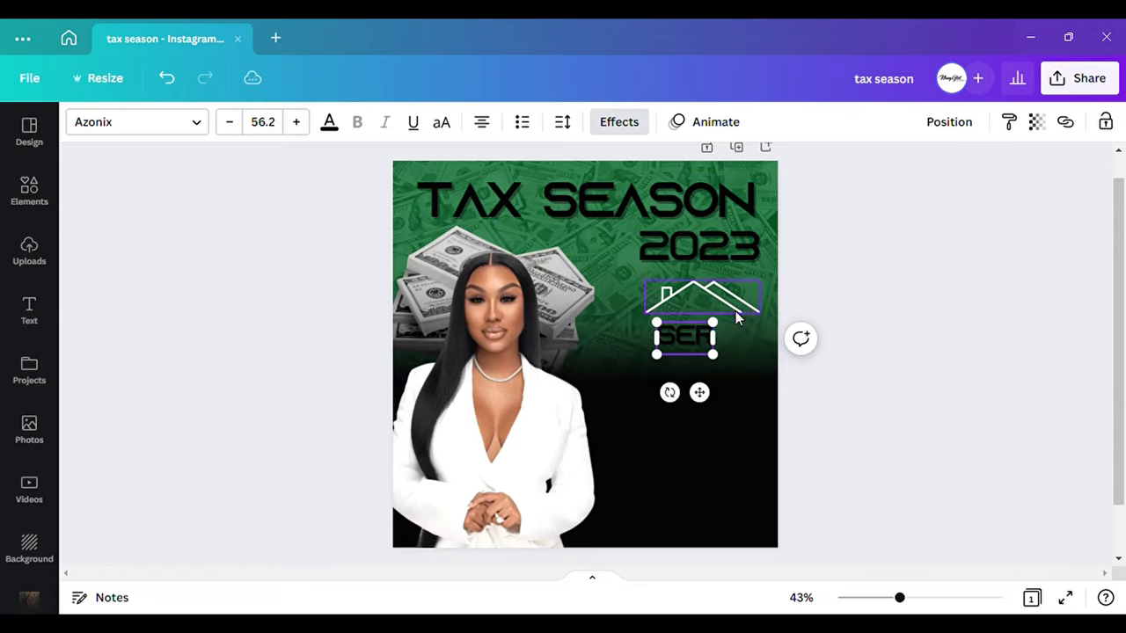
{"action": "type", "text": "VICES"}
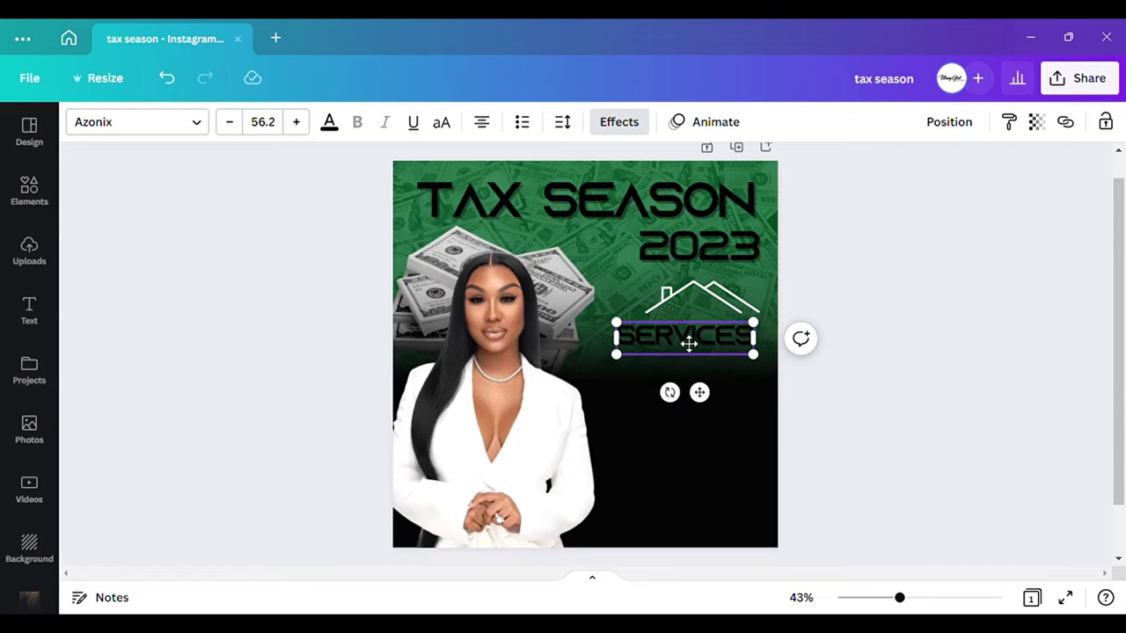
- Color the "SERVICES" text white and shift it slightly right and up, close beneath the roof outline
{"action": "left_click", "coordinate": [329, 123]}
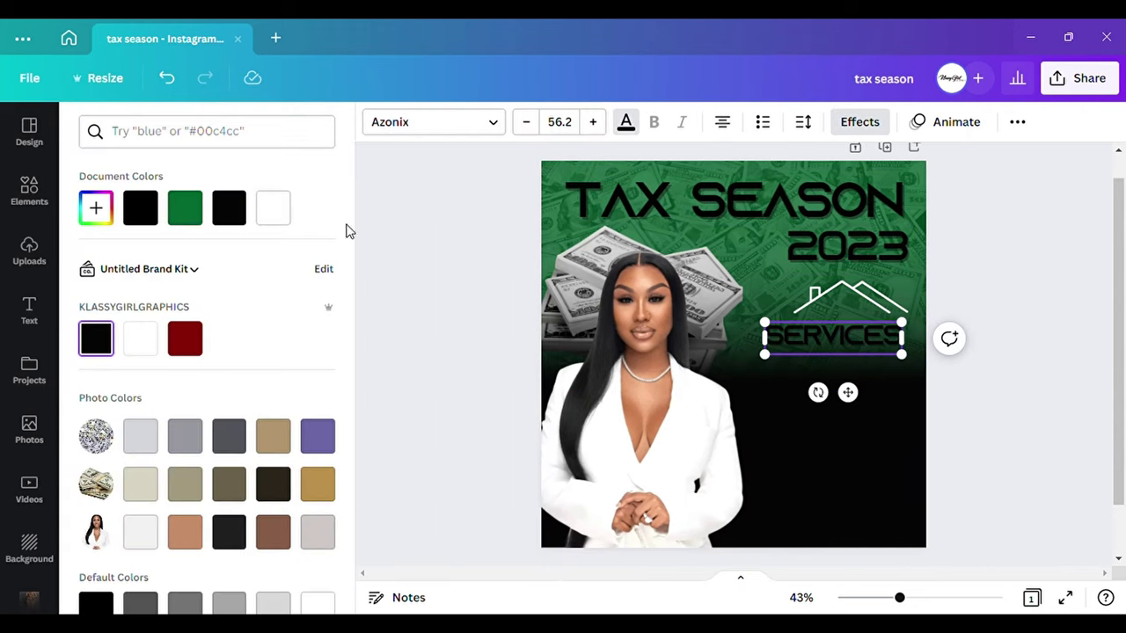
{"action": "left_click", "coordinate": [143, 335]}
{"action": "key", "text": "Escape"}
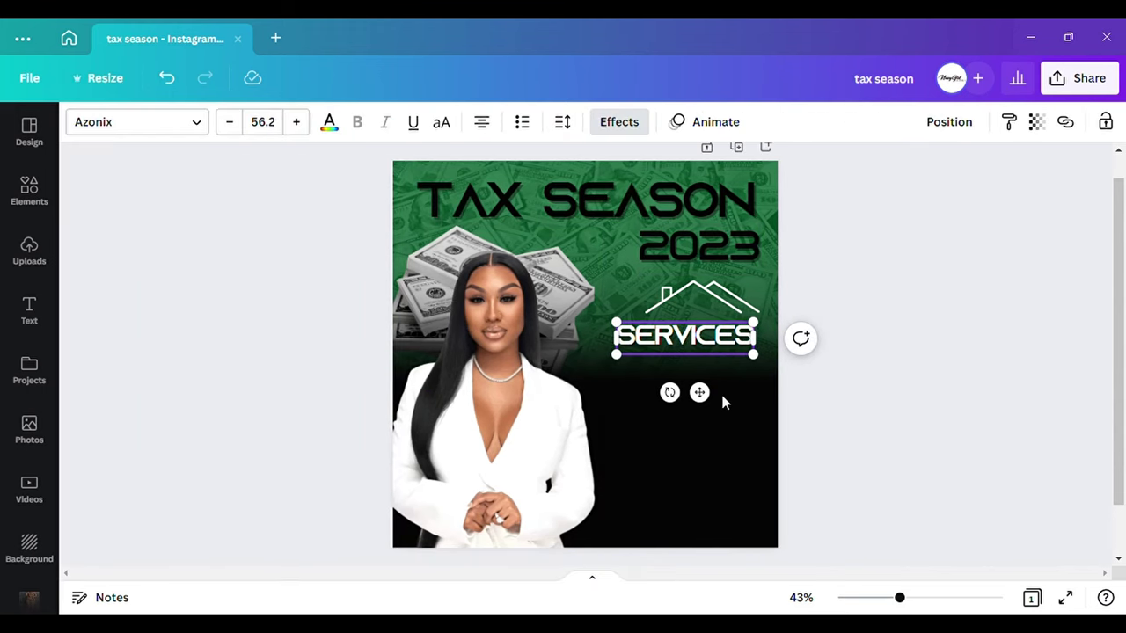
{"action": "left_click_drag", "start_coordinate": [714, 407], "coordinate": [726, 404]}
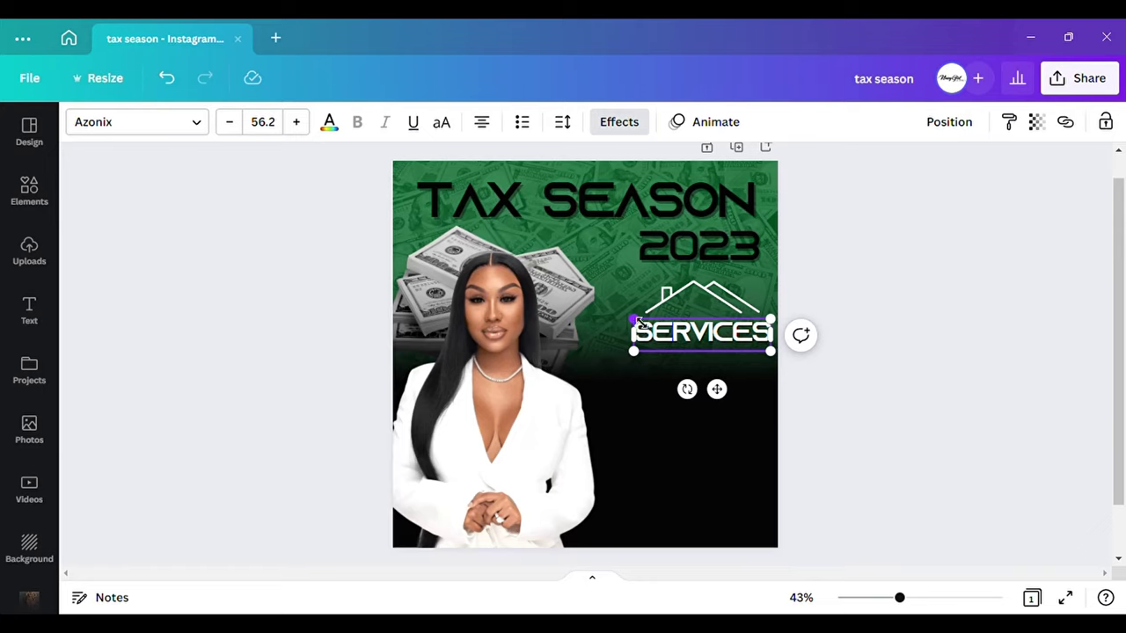
- Enlarge the "SERVICES" text slightly and reposition it with the roof outline a little lower and further left
{"action": "left_click_drag", "start_coordinate": [633, 318], "coordinate": [621, 316]}
{"action": "left_click_drag", "start_coordinate": [713, 394], "coordinate": [701, 403]}
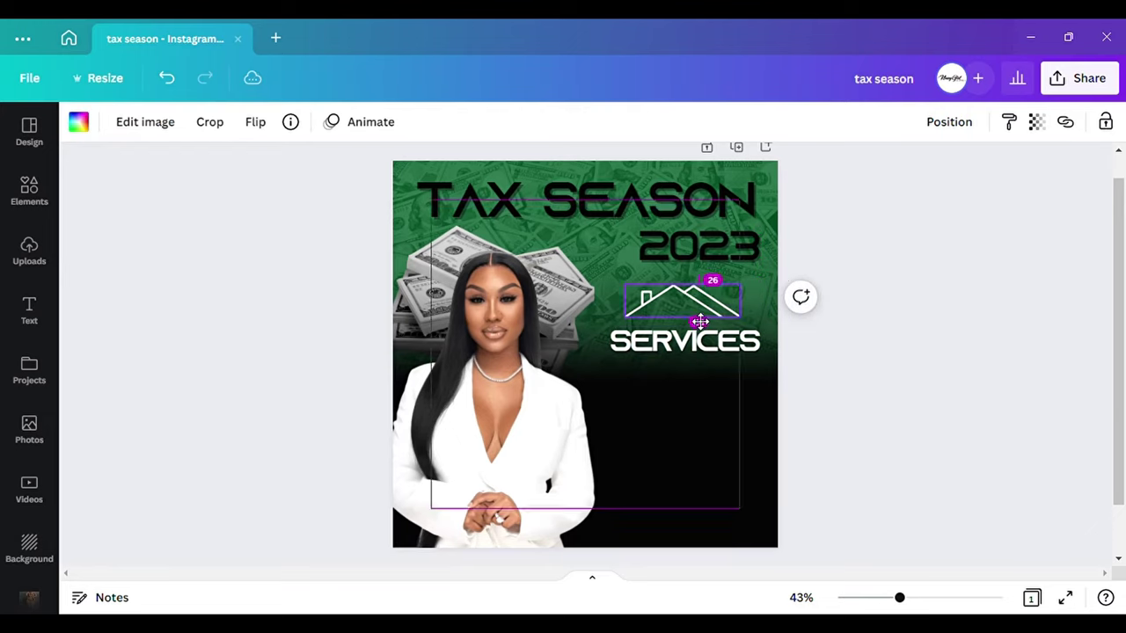
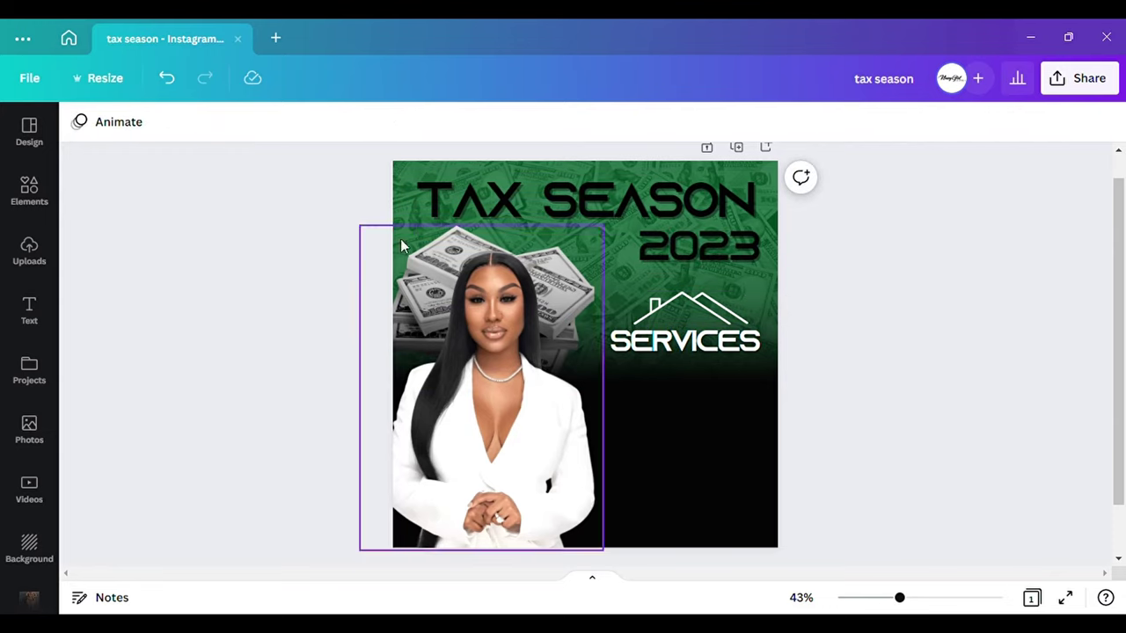
- Enlarge the woman's cutout slightly and shift the "SERVICES" text slightly right and down to clear it
{"action": "left_click", "coordinate": [396, 250]}
{"action": "left_click_drag", "start_coordinate": [618, 231], "coordinate": [624, 220]}
{"action": "left_click", "coordinate": [738, 341]}
{"action": "left_click_drag", "start_coordinate": [739, 341], "coordinate": [733, 345]}
{"action": "left_click", "coordinate": [803, 319]}
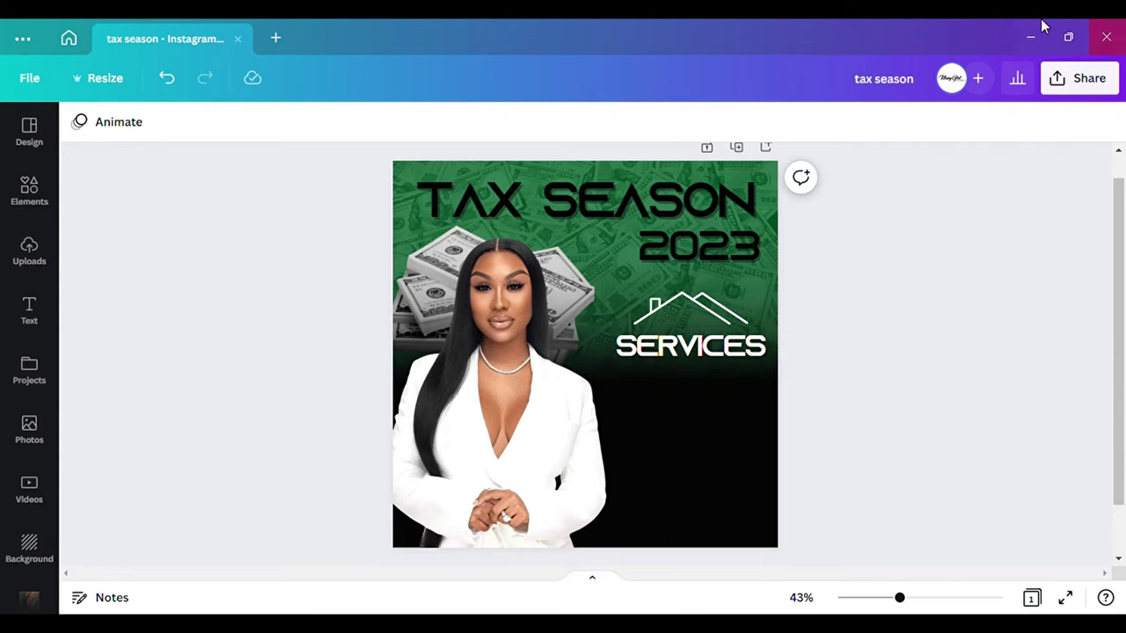
{"action": "left_click", "coordinate": [476, 259]}
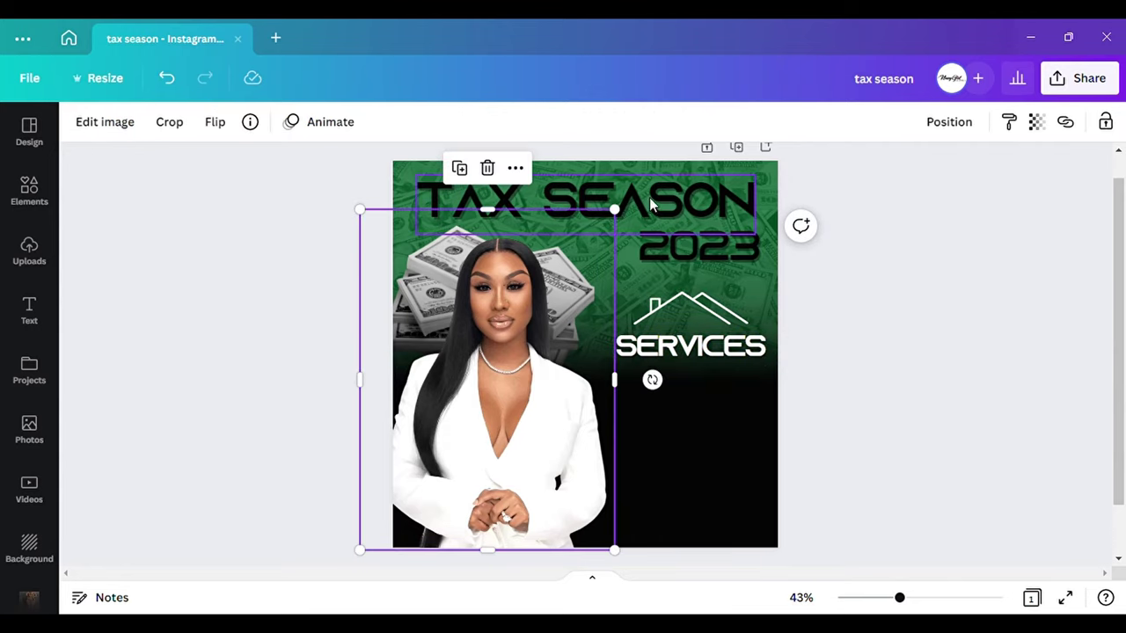
{"action": "left_click", "coordinate": [894, 275]}
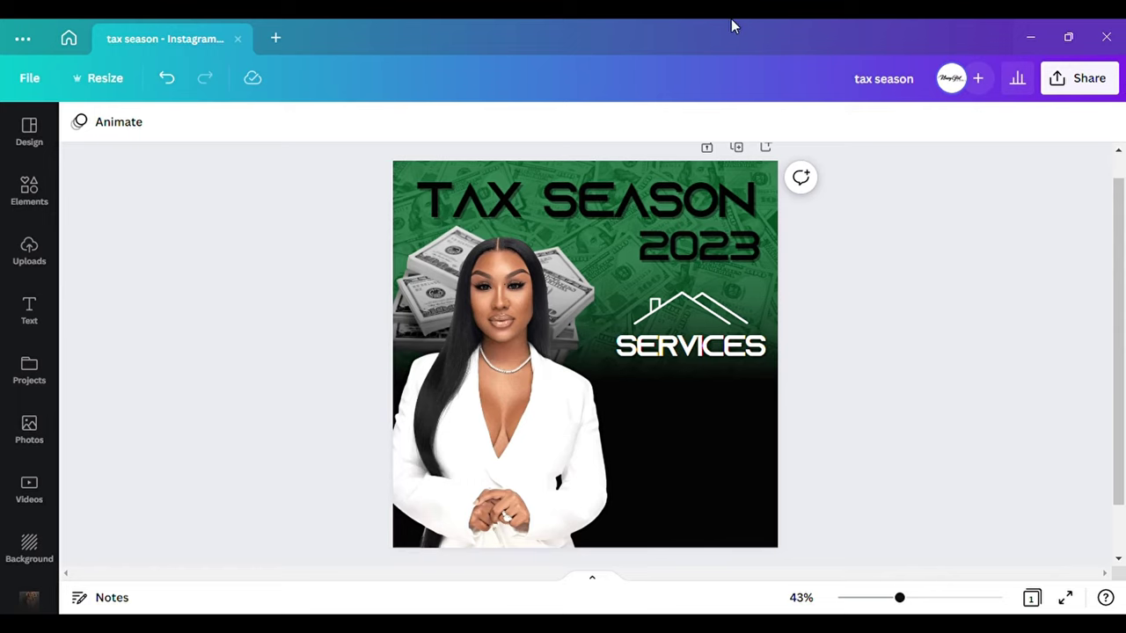
- Add a square shape, stretch it into a thin horizontal bar about 978 px wide and place it beneath "SERVICES", running past the canvas edge
{"action": "left_click", "coordinate": [29, 195]}
{"action": "left_click", "coordinate": [196, 206]}
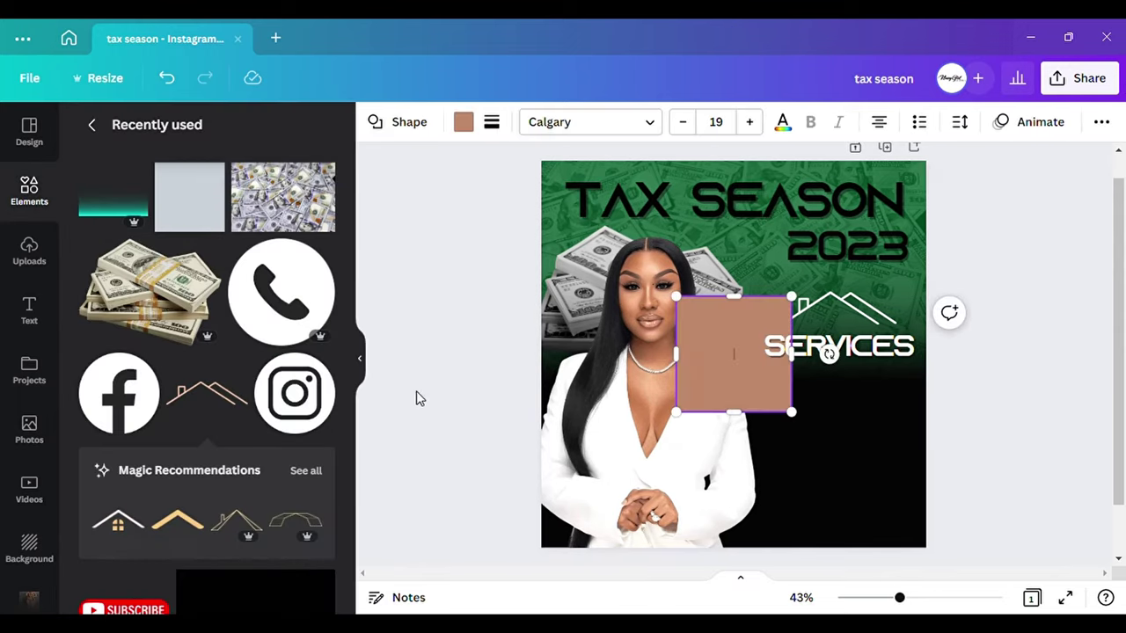
{"action": "left_click", "coordinate": [358, 357]}
{"action": "left_click_drag", "start_coordinate": [658, 367], "coordinate": [889, 374]}
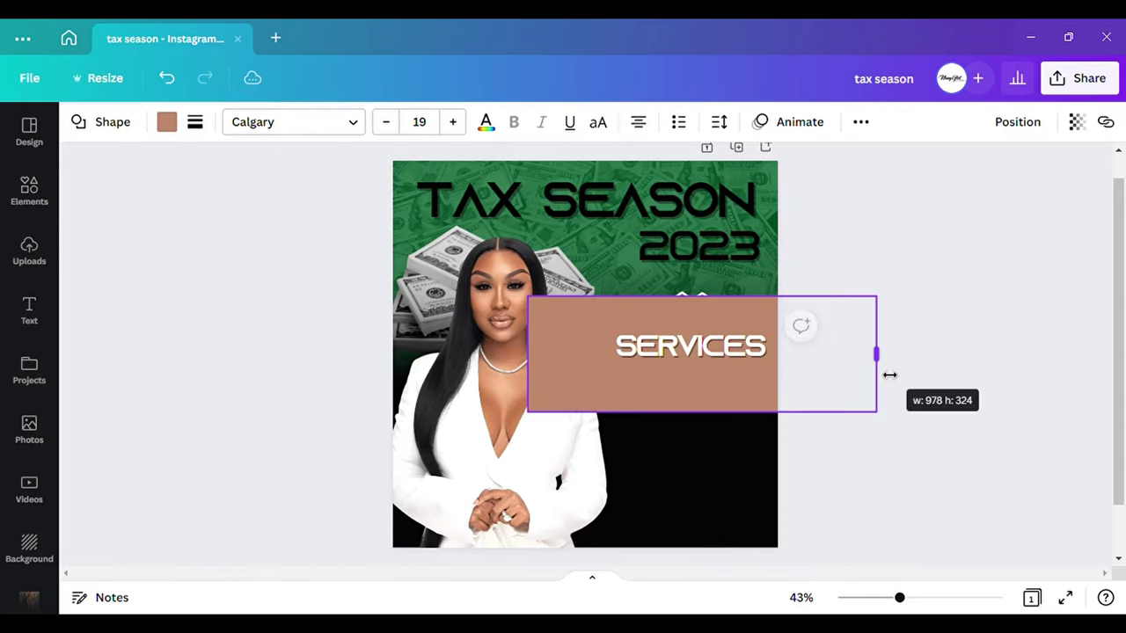
{"action": "left_click_drag", "start_coordinate": [730, 311], "coordinate": [726, 406]}
{"action": "left_click_drag", "start_coordinate": [733, 454], "coordinate": [764, 445]}
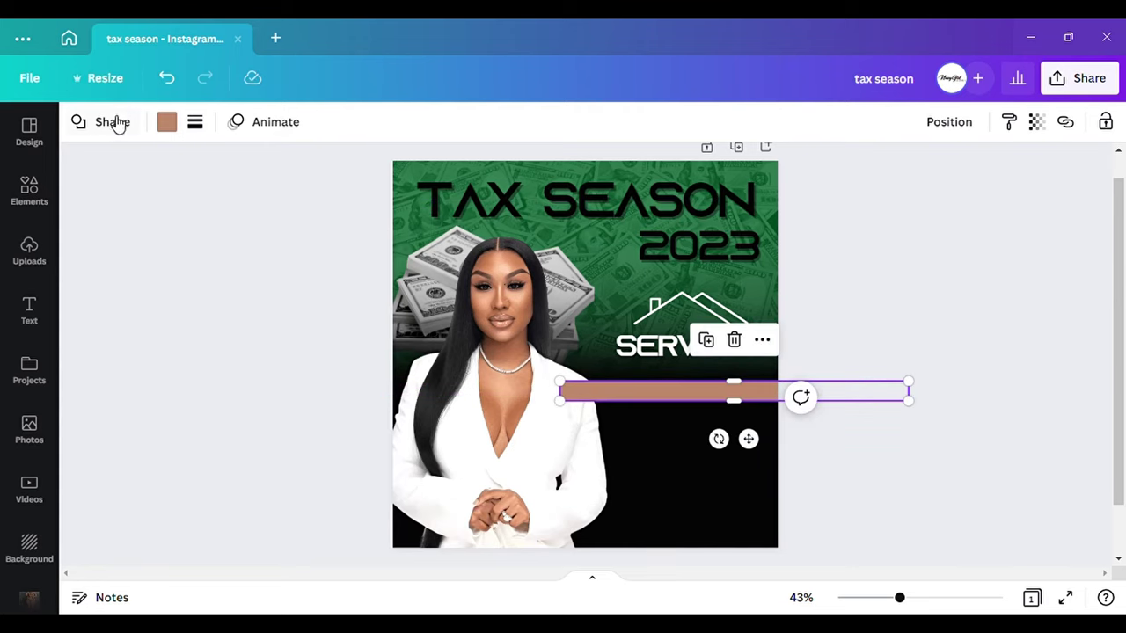
- Color the bar with the document's green and reduce its height slightly
{"action": "left_click", "coordinate": [166, 122]}
{"action": "left_click", "coordinate": [229, 207]}
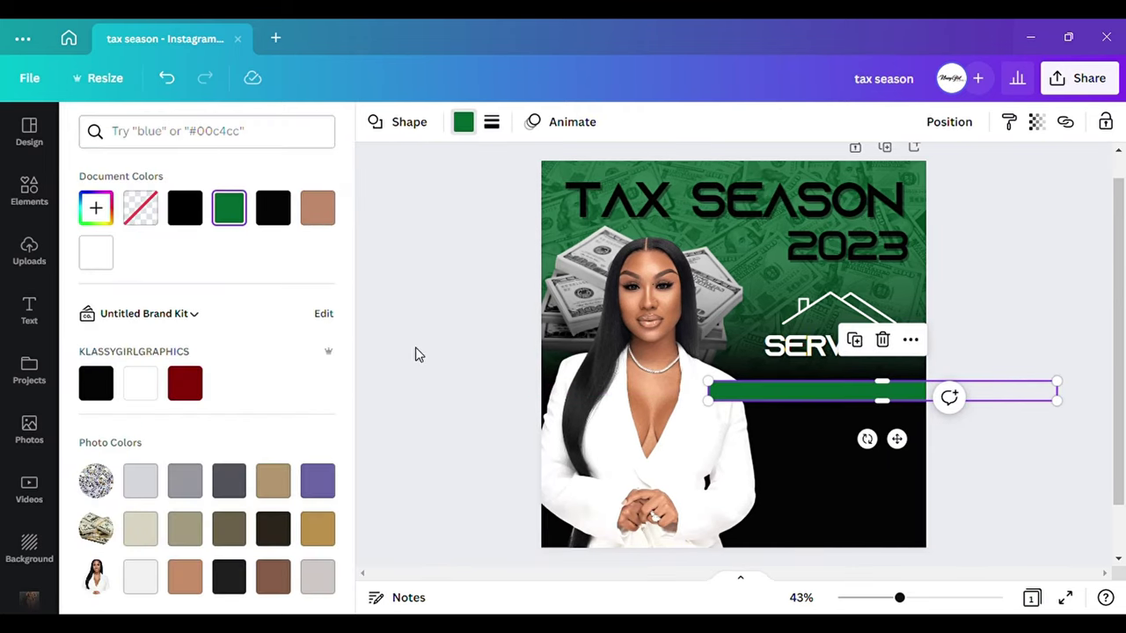
{"action": "left_click", "coordinate": [735, 387]}
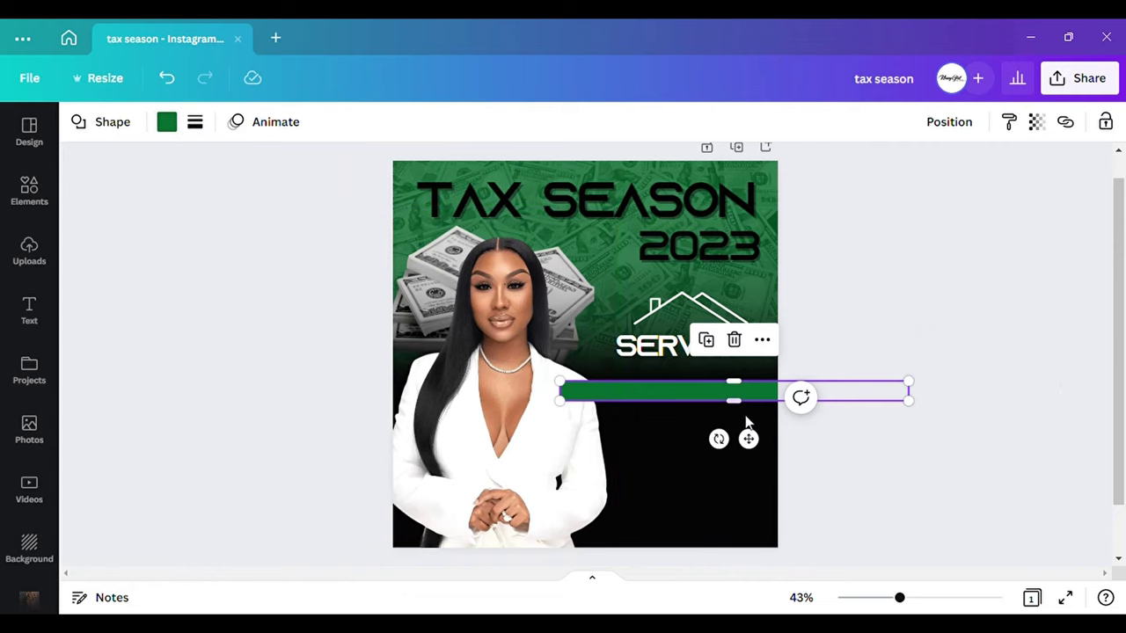
{"action": "left_click_drag", "start_coordinate": [899, 598], "coordinate": [952, 600]}
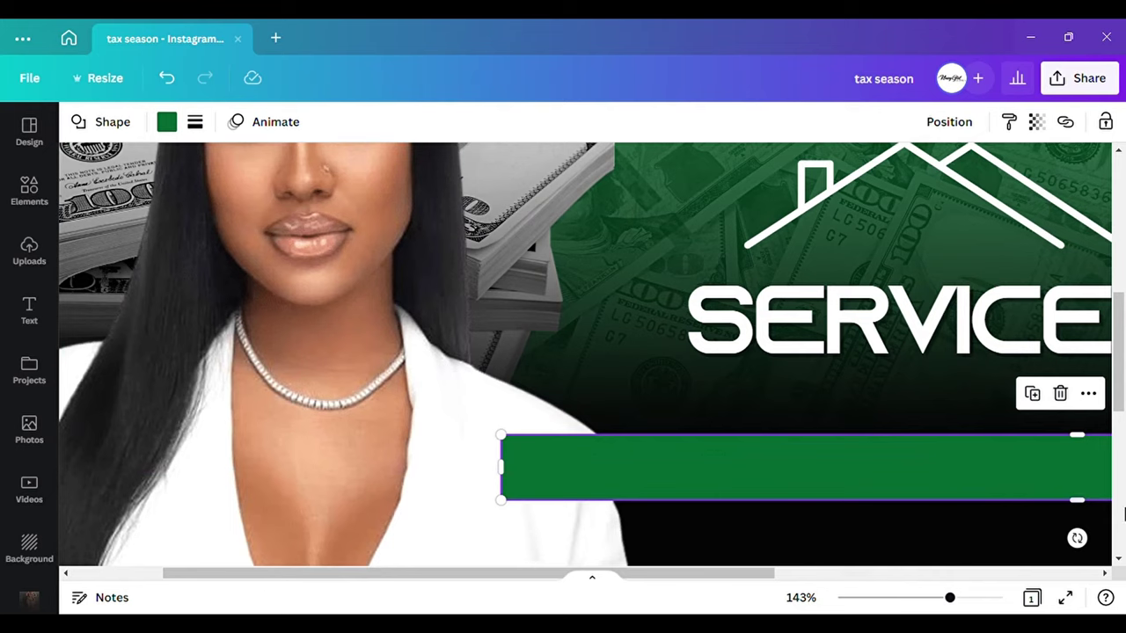
{"action": "left_click_drag", "start_coordinate": [1084, 507], "coordinate": [1085, 493]}
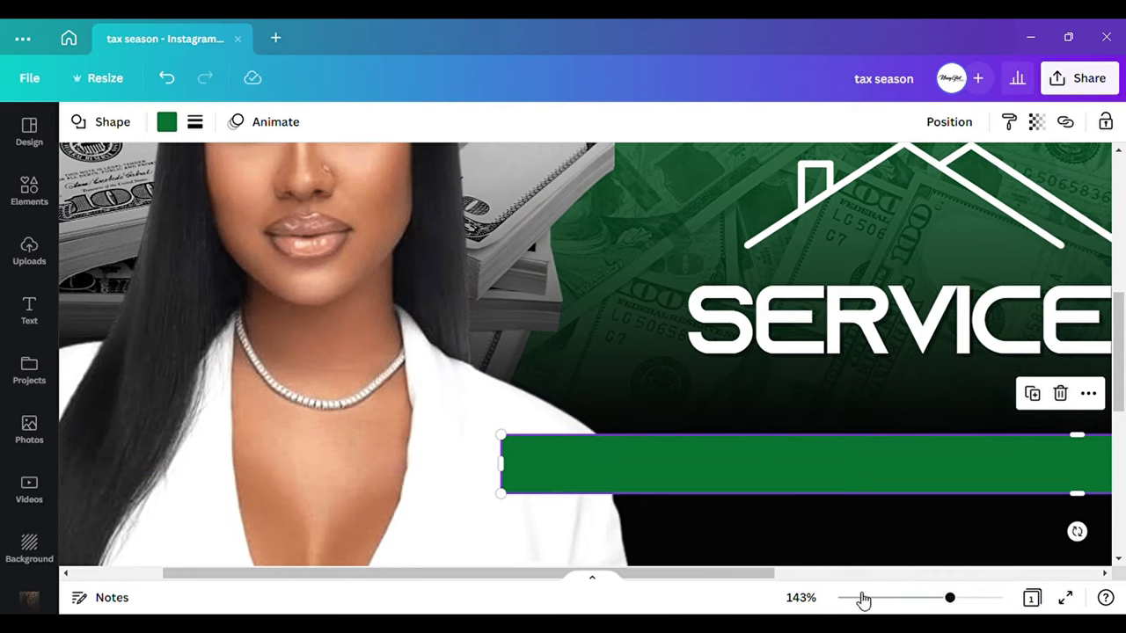
{"action": "left_click_drag", "start_coordinate": [956, 609], "coordinate": [901, 603]}
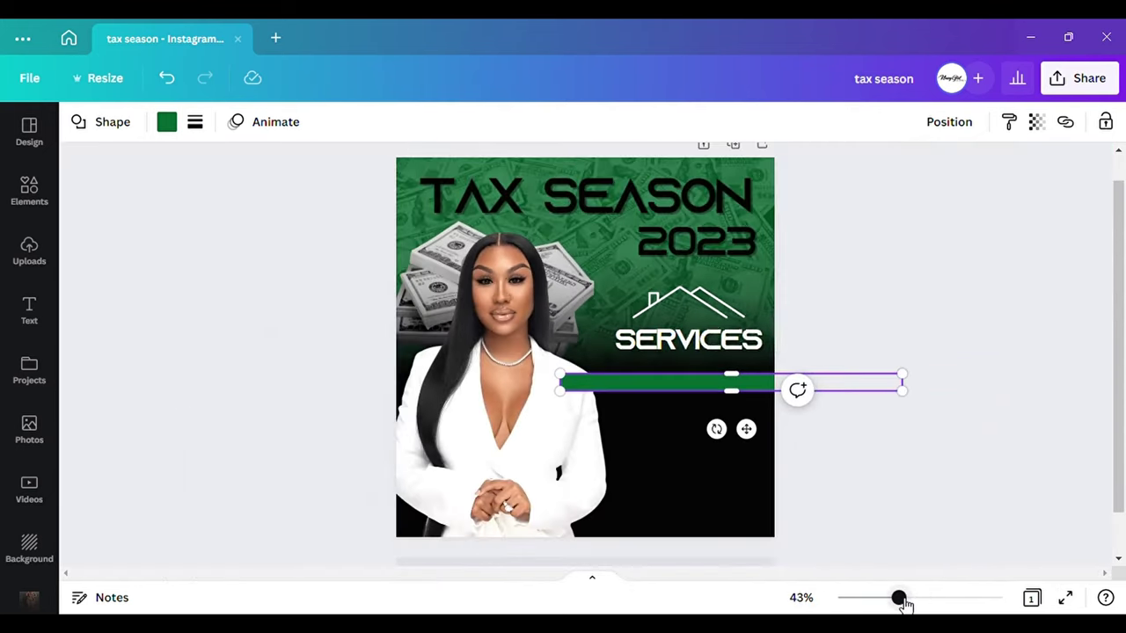
{"action": "left_click", "coordinate": [625, 458]}
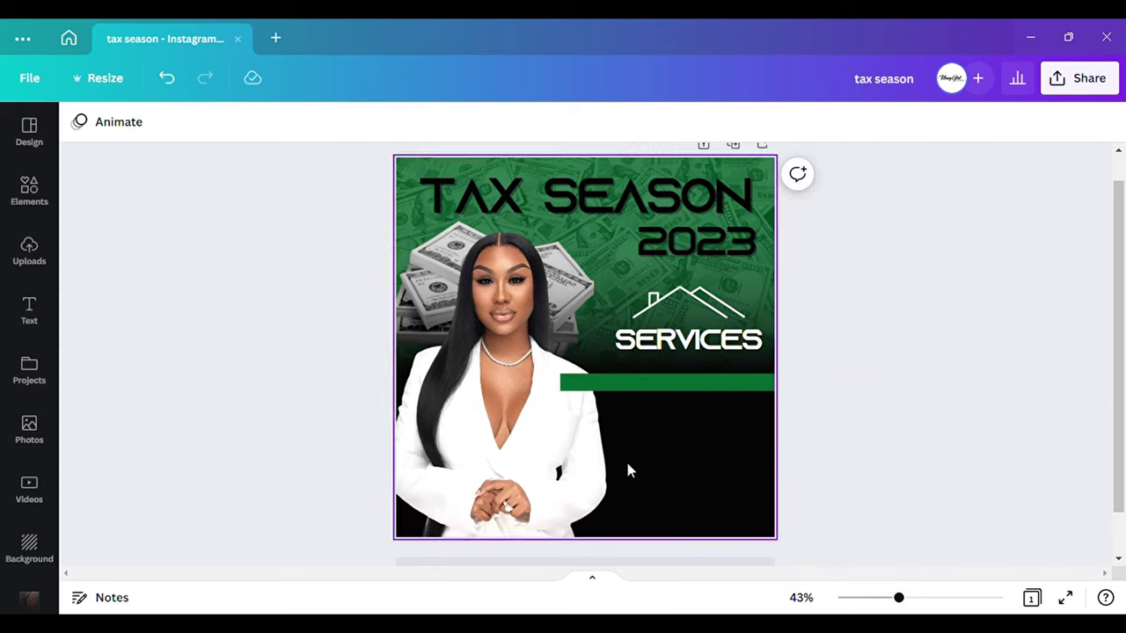
- Layer the green bar behind the woman's cutout but in front of the black gradient
{"action": "left_click", "coordinate": [661, 387]}
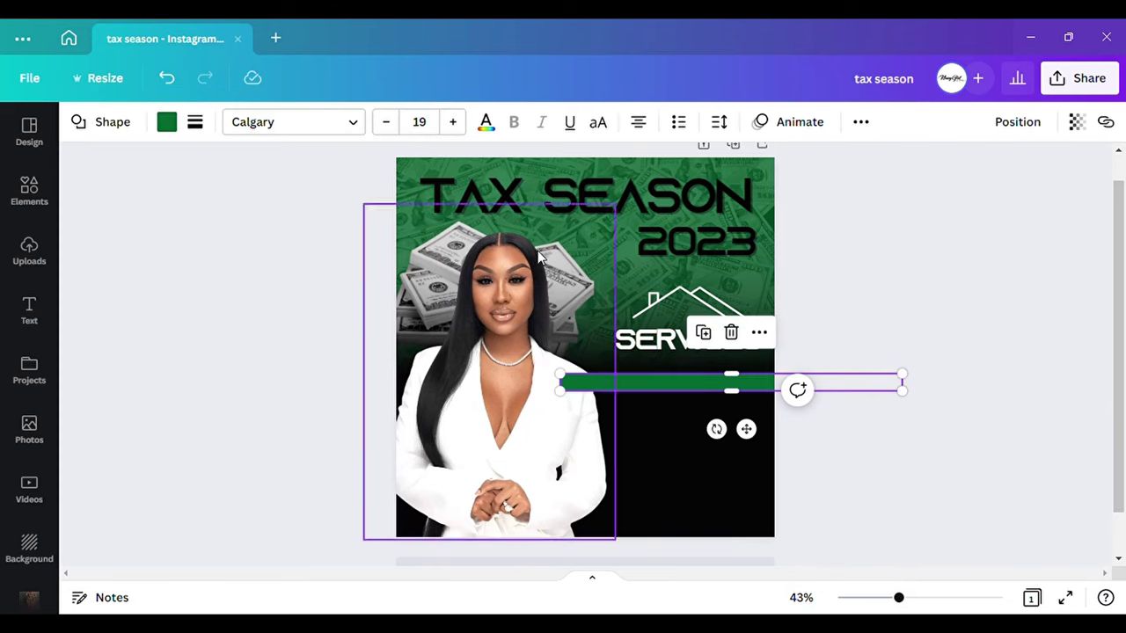
{"action": "left_click", "coordinate": [1017, 125]}
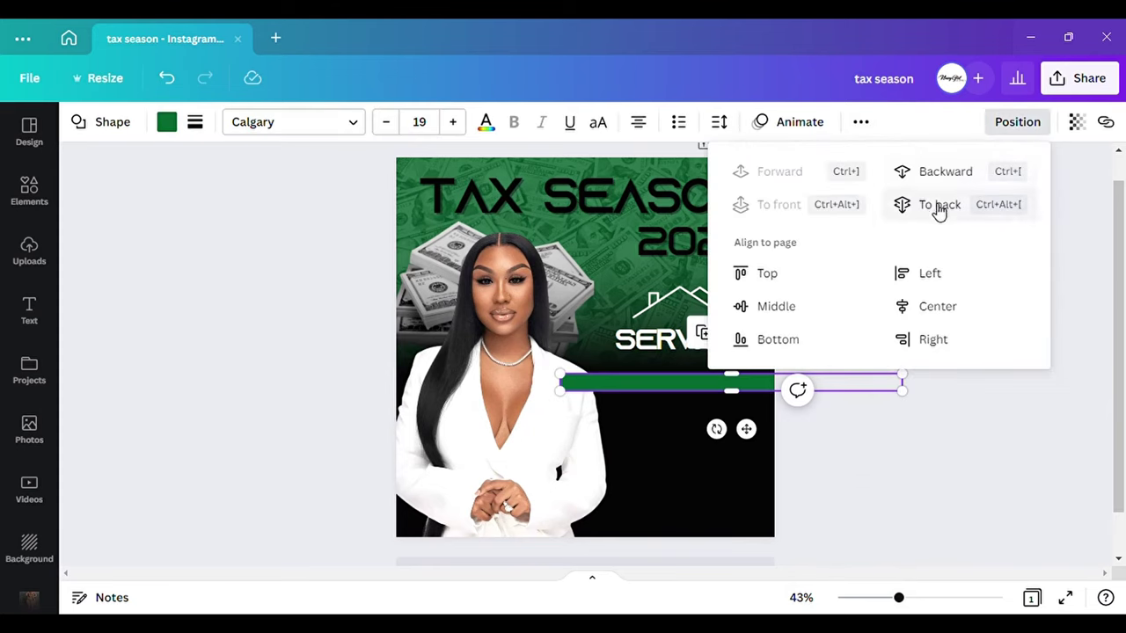
{"action": "left_click", "coordinate": [939, 207]}
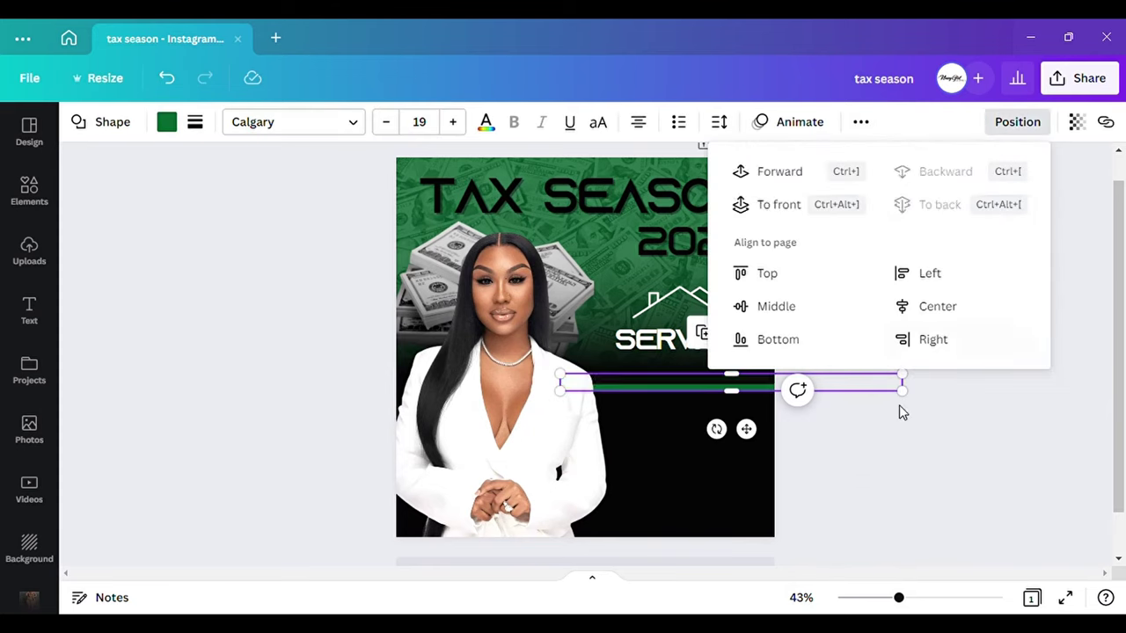
{"action": "left_click", "coordinate": [781, 178]}
{"action": "left_click", "coordinate": [771, 168]}
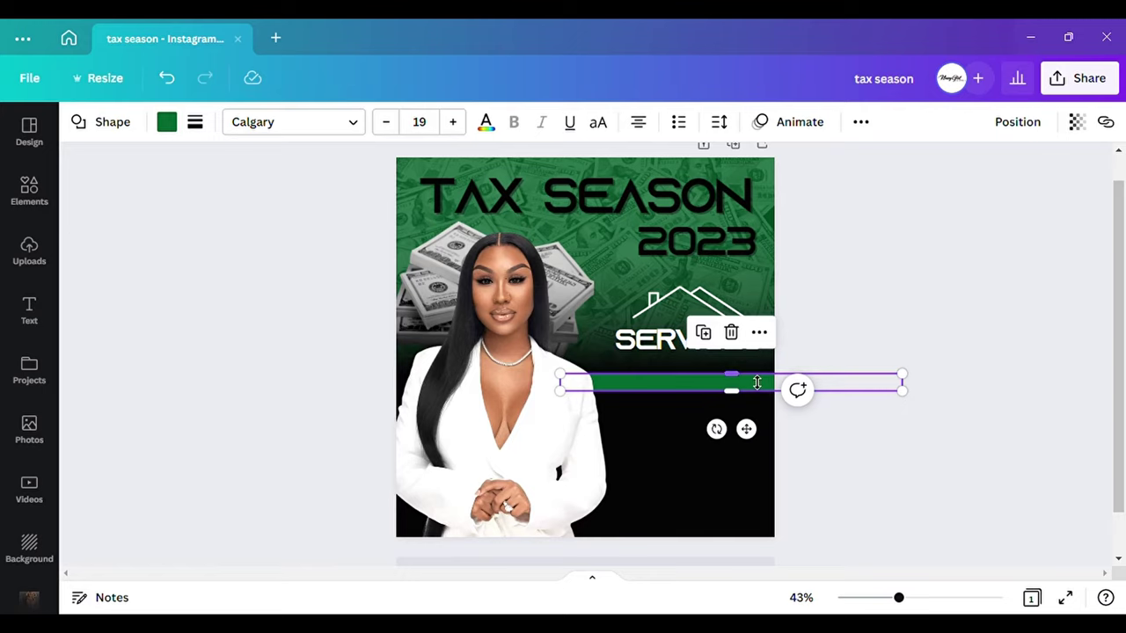
- Duplicate the green bar, place the copy just below the first with a small gap and layer it behind the woman
{"action": "left_click", "coordinate": [707, 333]}
{"action": "left_click_drag", "start_coordinate": [751, 436], "coordinate": [766, 469]}
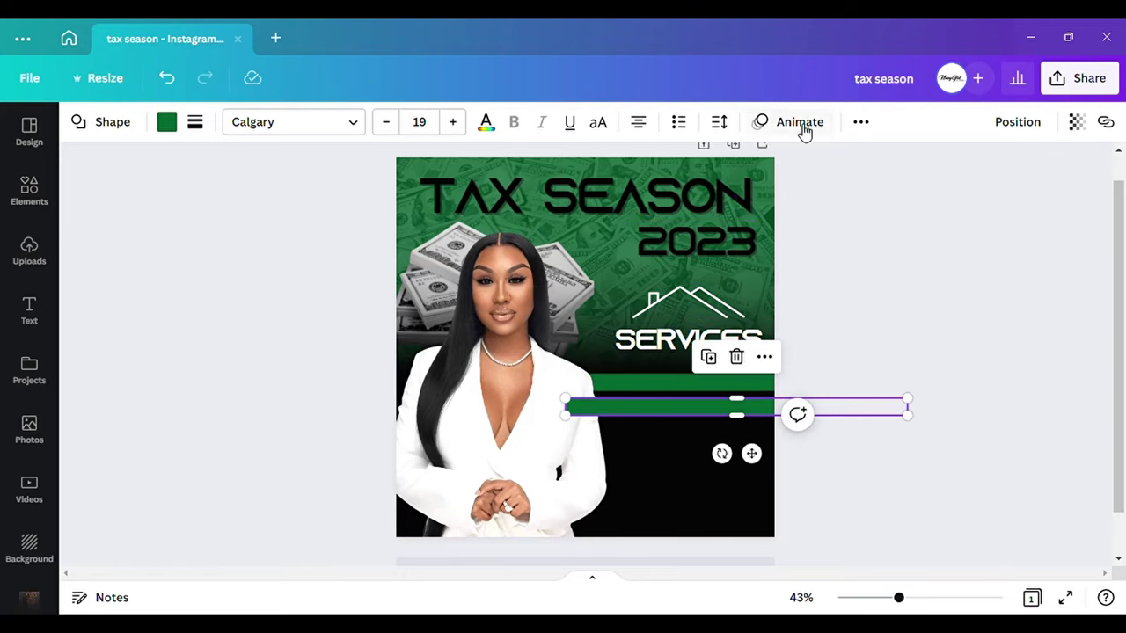
{"action": "left_click", "coordinate": [1018, 120]}
{"action": "left_click", "coordinate": [1025, 174]}
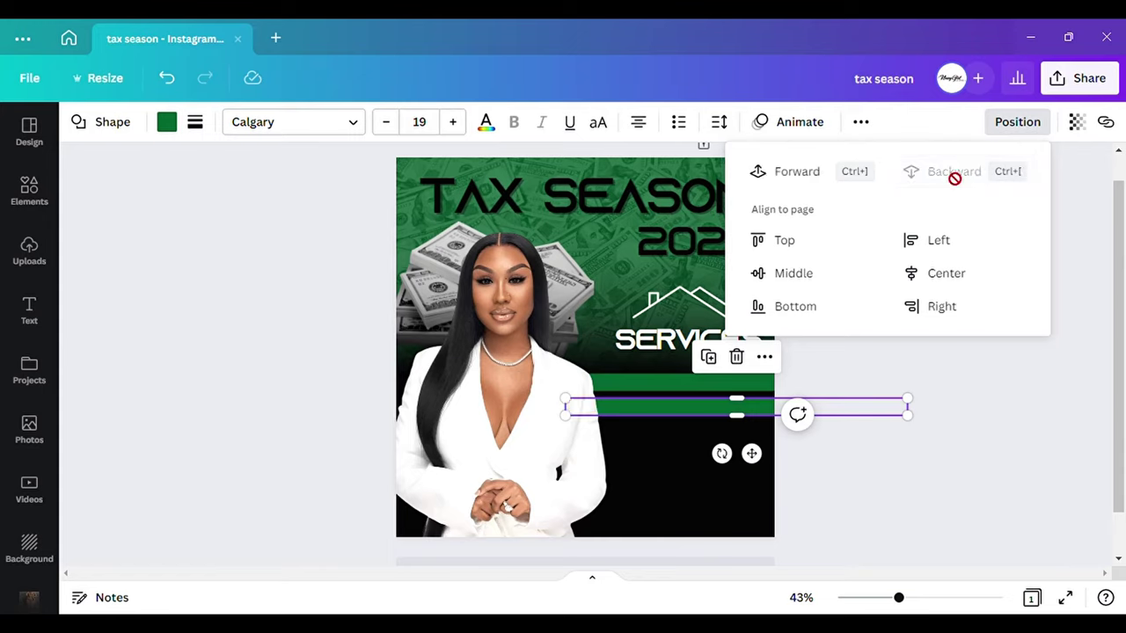
- Duplicate the green bar twice more at the same spacing downward, layering each copy behind the woman's cutout
{"action": "left_click", "coordinate": [710, 356]}
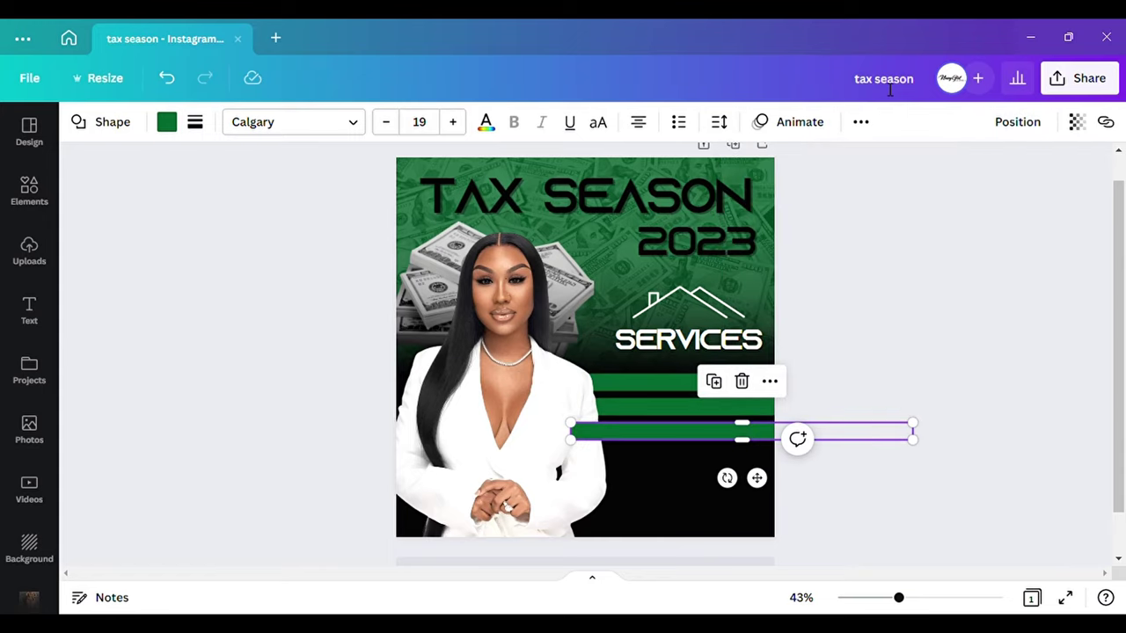
{"action": "left_click", "coordinate": [1017, 122]}
{"action": "left_click", "coordinate": [963, 171]}
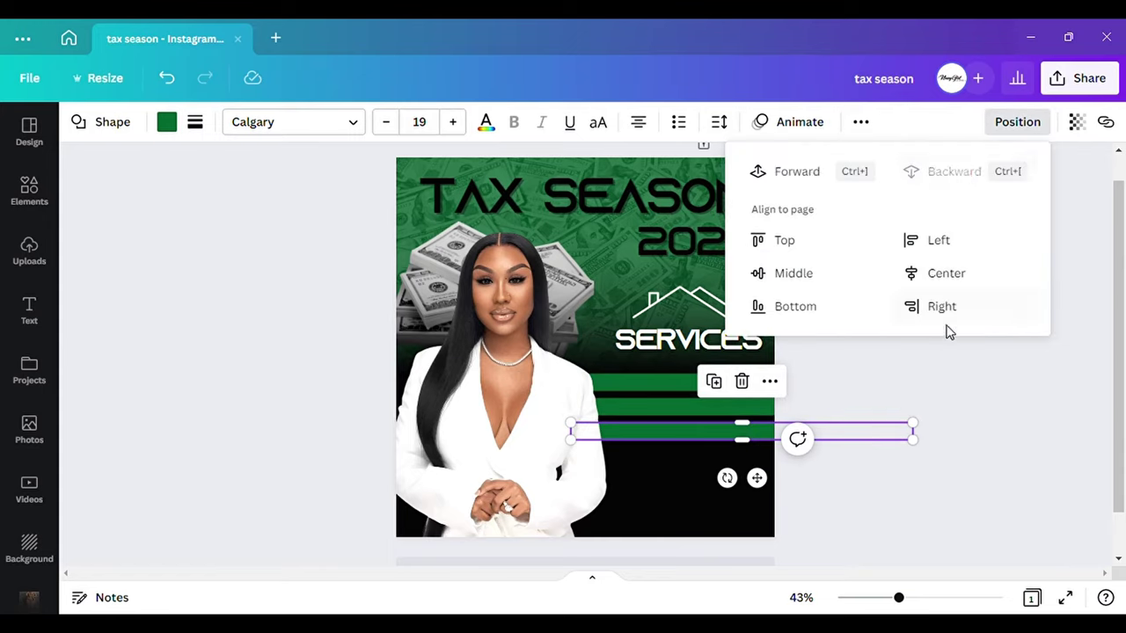
{"action": "left_click", "coordinate": [713, 380]}
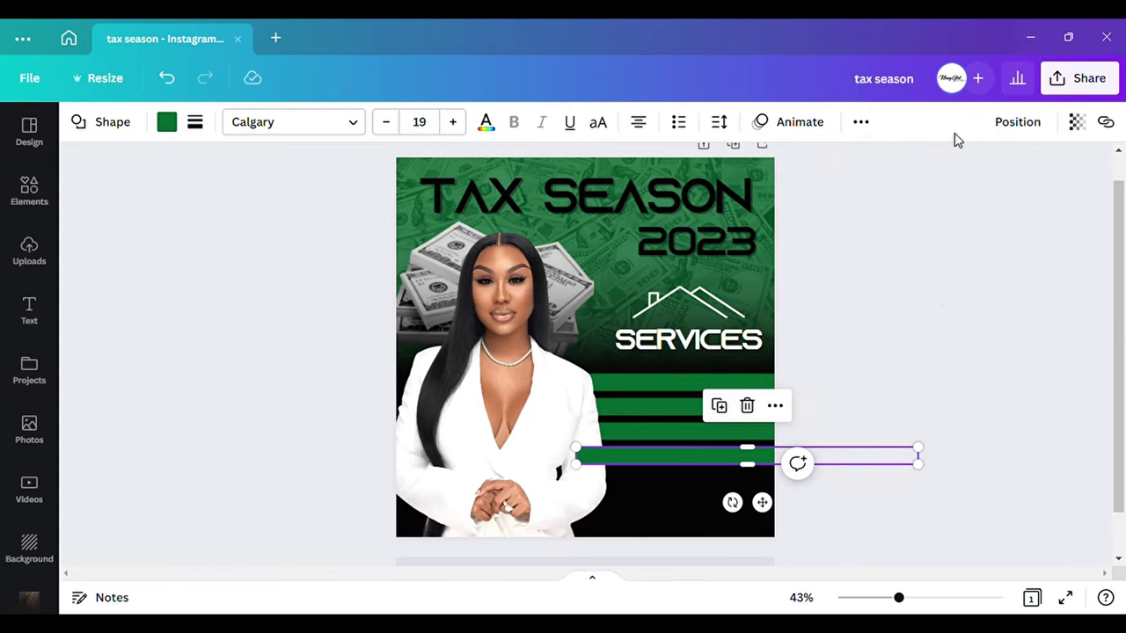
{"action": "left_click", "coordinate": [1013, 123]}
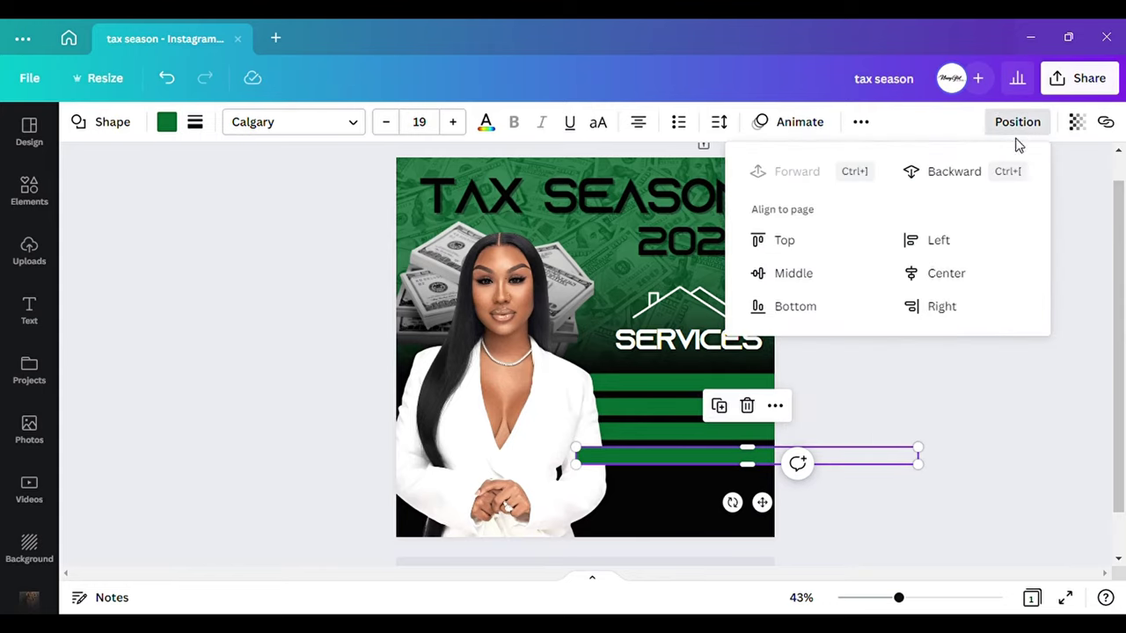
{"action": "left_click", "coordinate": [953, 171]}
{"action": "left_click", "coordinate": [888, 412]}
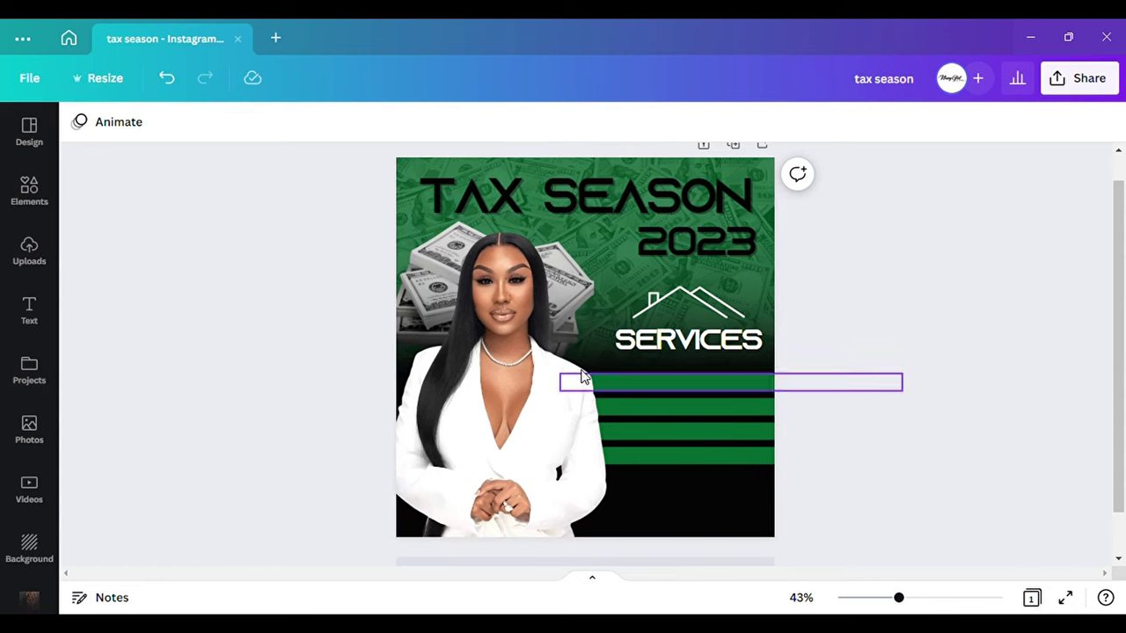
- Search the elements library for "check box" and show all matching graphics
{"action": "left_click", "coordinate": [32, 206]}
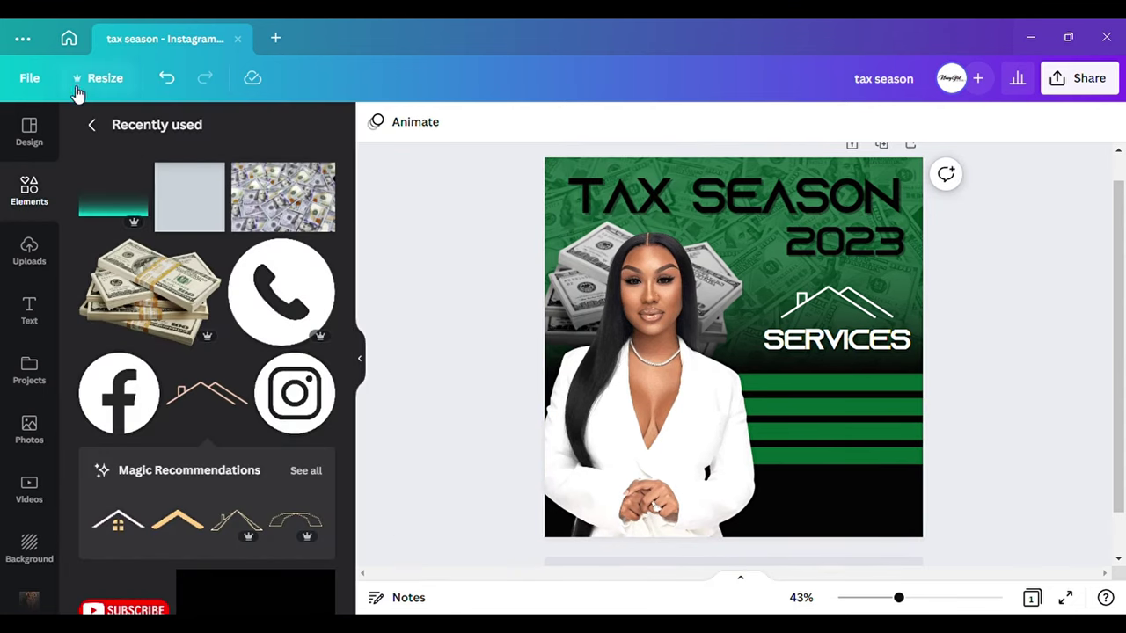
{"action": "left_click", "coordinate": [93, 125]}
{"action": "left_click", "coordinate": [237, 132]}
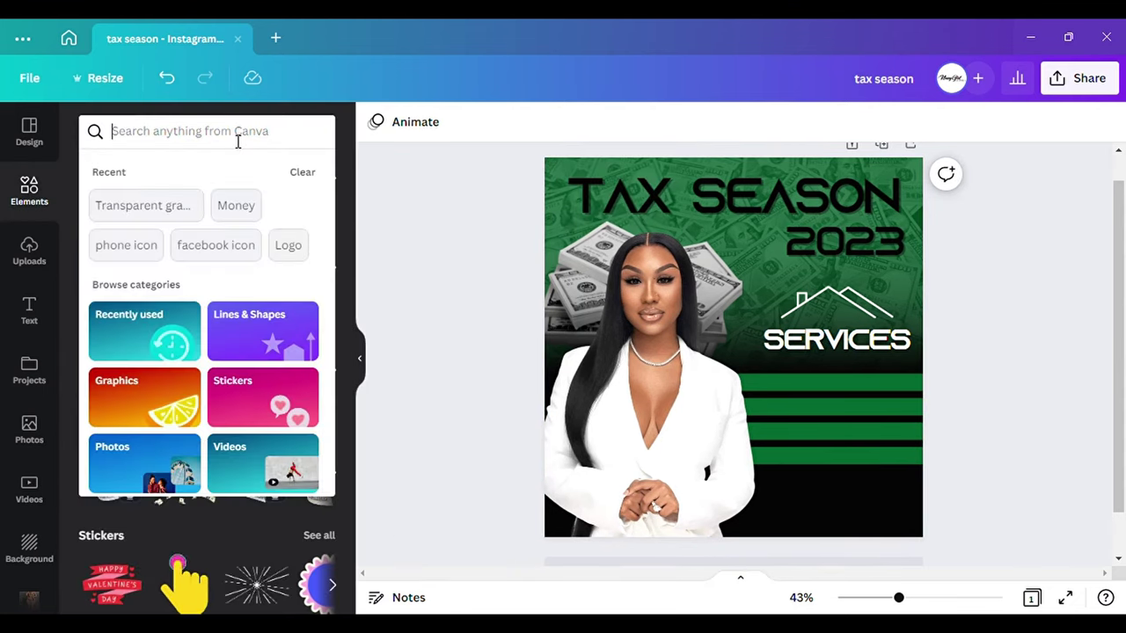
{"action": "type", "text": "check"}
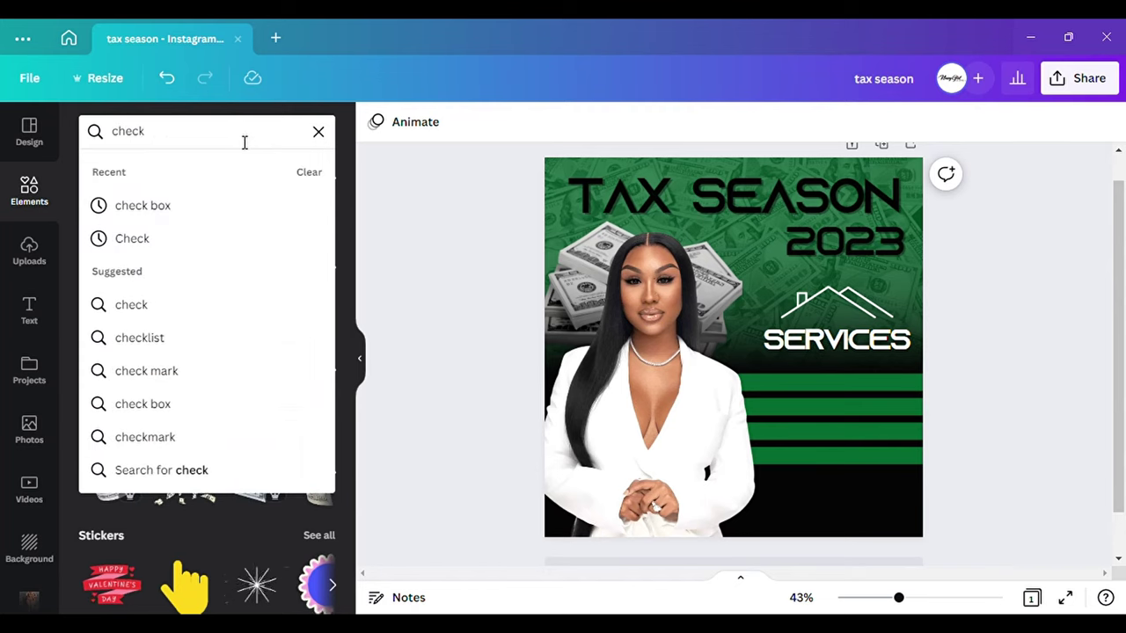
{"action": "left_click", "coordinate": [220, 211]}
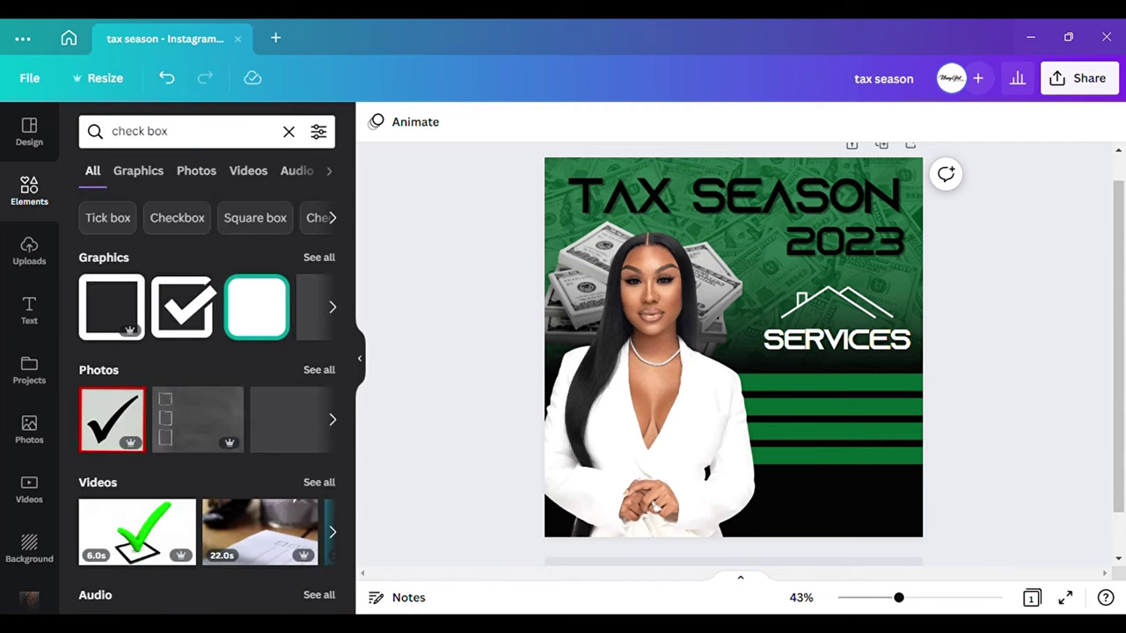
{"action": "left_click", "coordinate": [322, 257]}
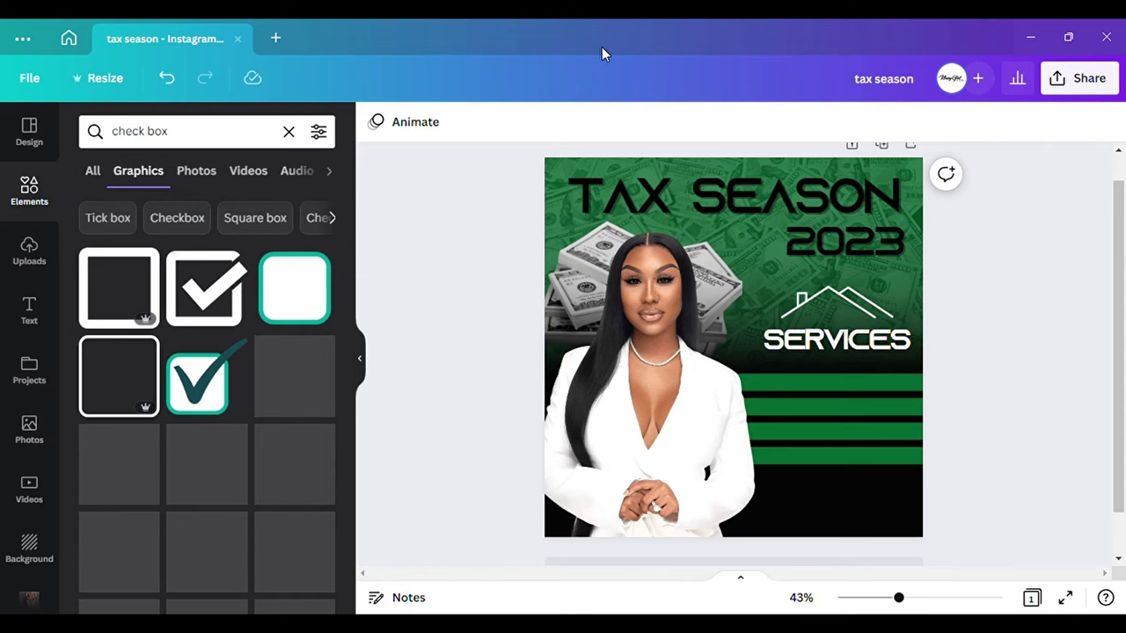
- Browse the check box graphics and add the square box whose long slanted check mark extends past its corner
{"action": "scroll", "coordinate": [207, 396], "scroll_direction": "down", "scroll_amount": 4}
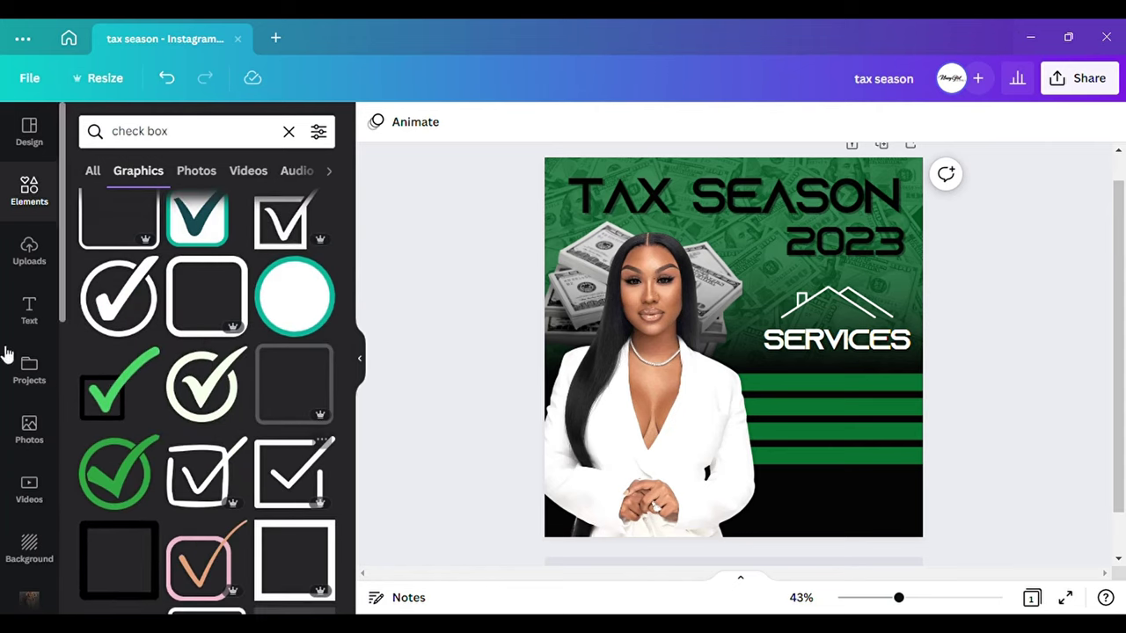
{"action": "scroll", "coordinate": [176, 396], "scroll_direction": "down", "scroll_amount": 7}
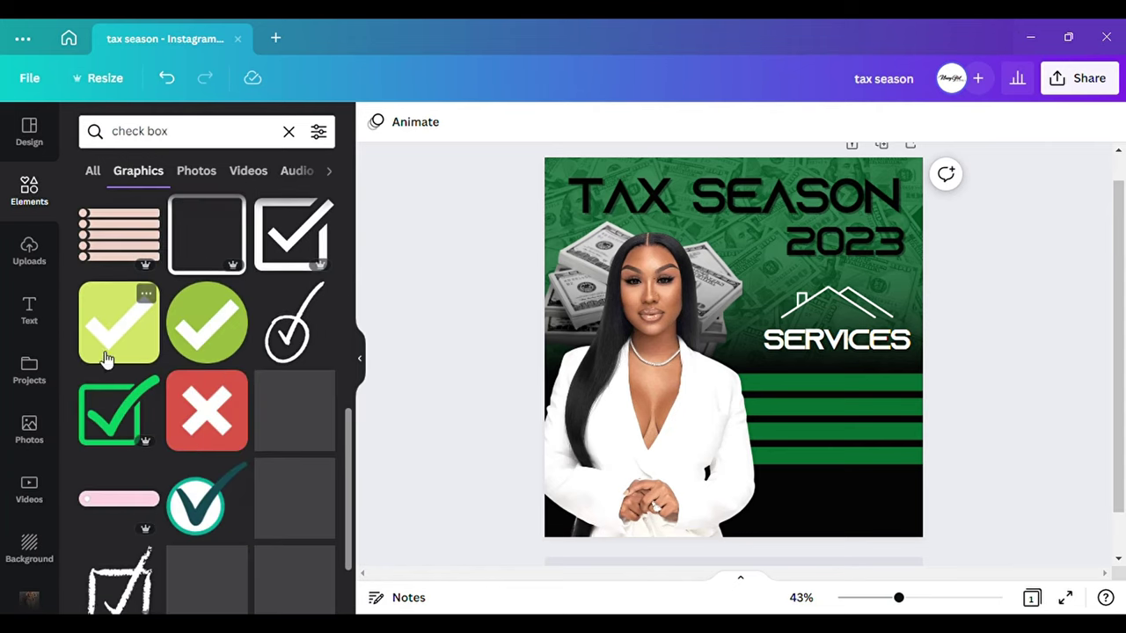
{"action": "scroll", "coordinate": [226, 370], "scroll_direction": "up", "scroll_amount": 10}
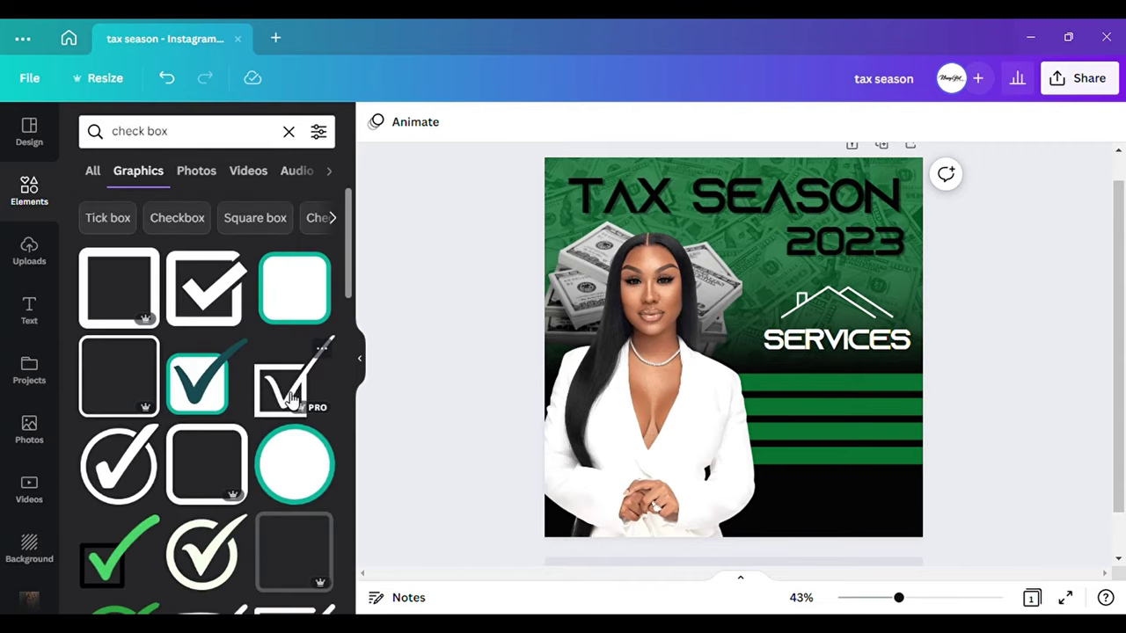
{"action": "left_click", "coordinate": [295, 396]}
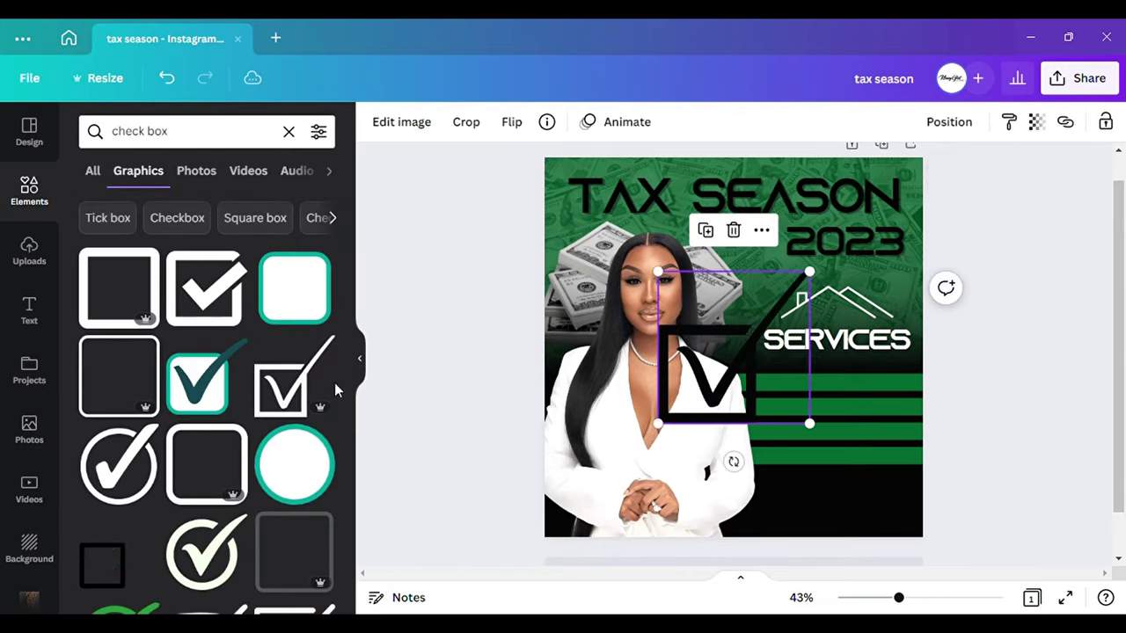
- Shrink the check box graphic to about the bar's height and place it at the first green bar's start, beside the woman's shoulder
{"action": "left_click", "coordinate": [359, 358]}
{"action": "left_click_drag", "start_coordinate": [671, 279], "coordinate": [535, 398]}
{"action": "left_click_drag", "start_coordinate": [538, 463], "coordinate": [620, 434]}
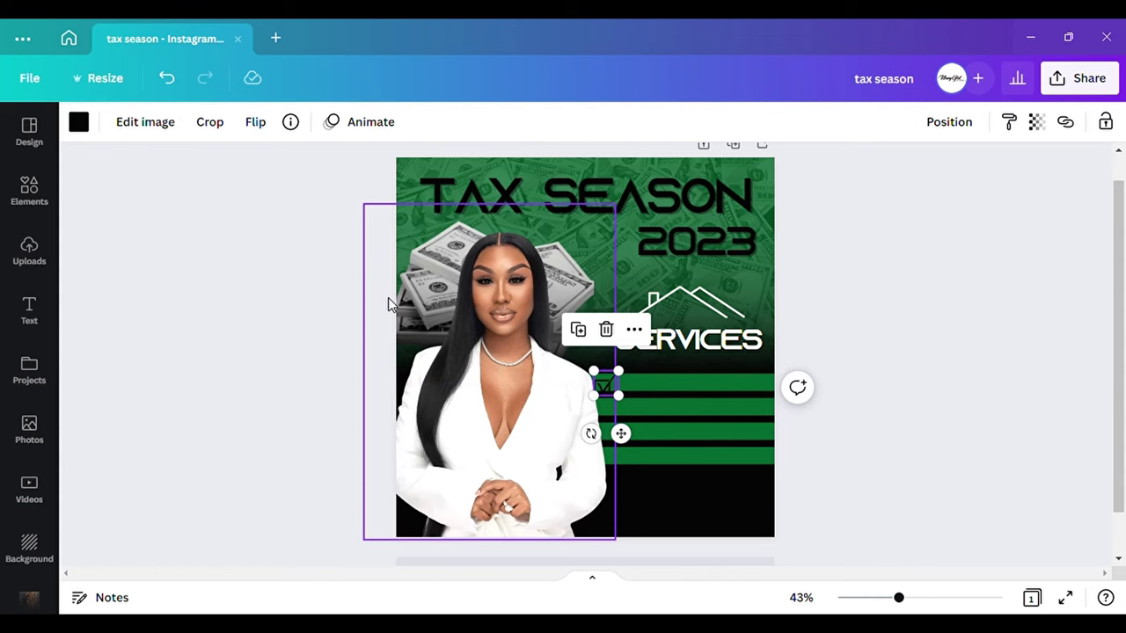
- Recolor the check box graphic on the first green bar to white from the brand kit colors
{"action": "left_click", "coordinate": [79, 121]}
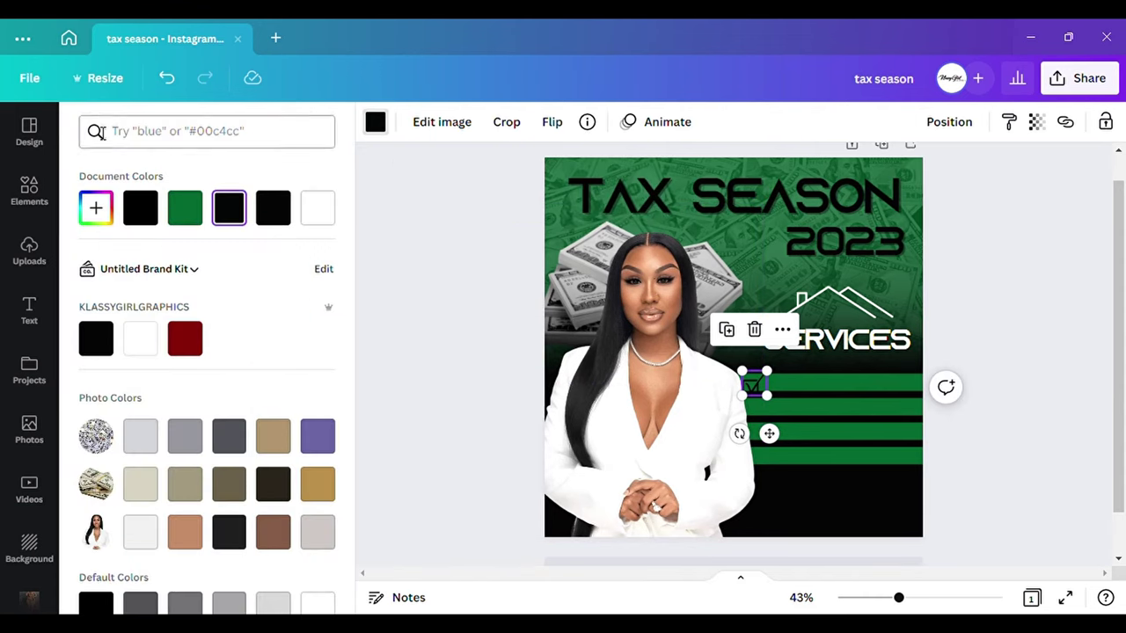
{"action": "left_click", "coordinate": [140, 339]}
{"action": "left_click", "coordinate": [452, 347]}
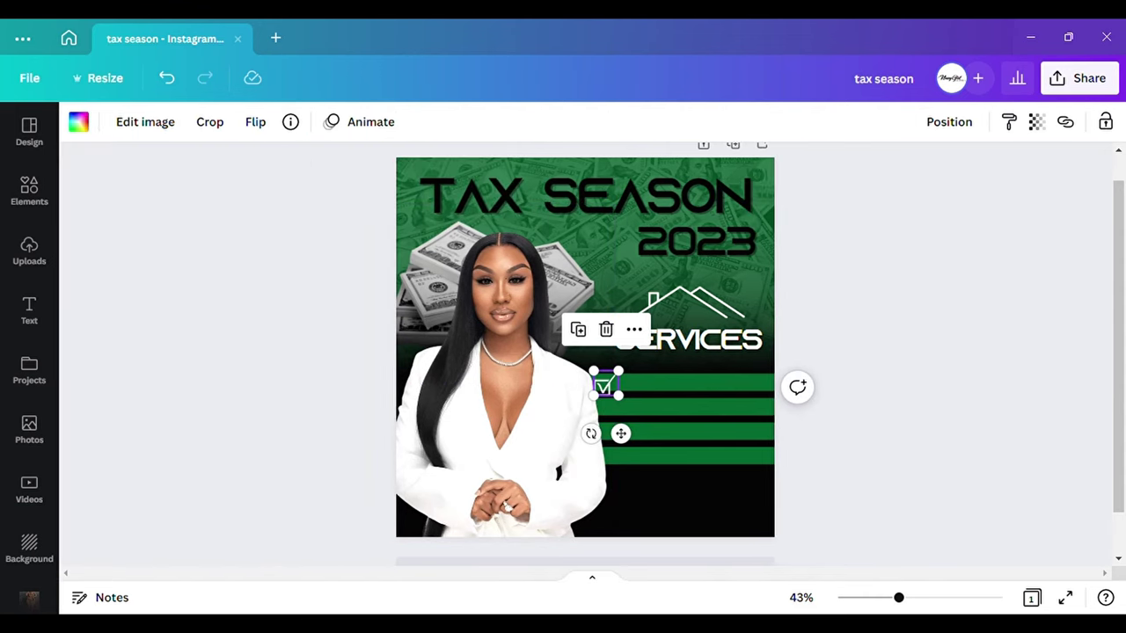
- Shrink the white check box to the first green bar's height and fit it between the bar's upper and lower edges
{"action": "left_click_drag", "start_coordinate": [898, 597], "coordinate": [938, 598]}
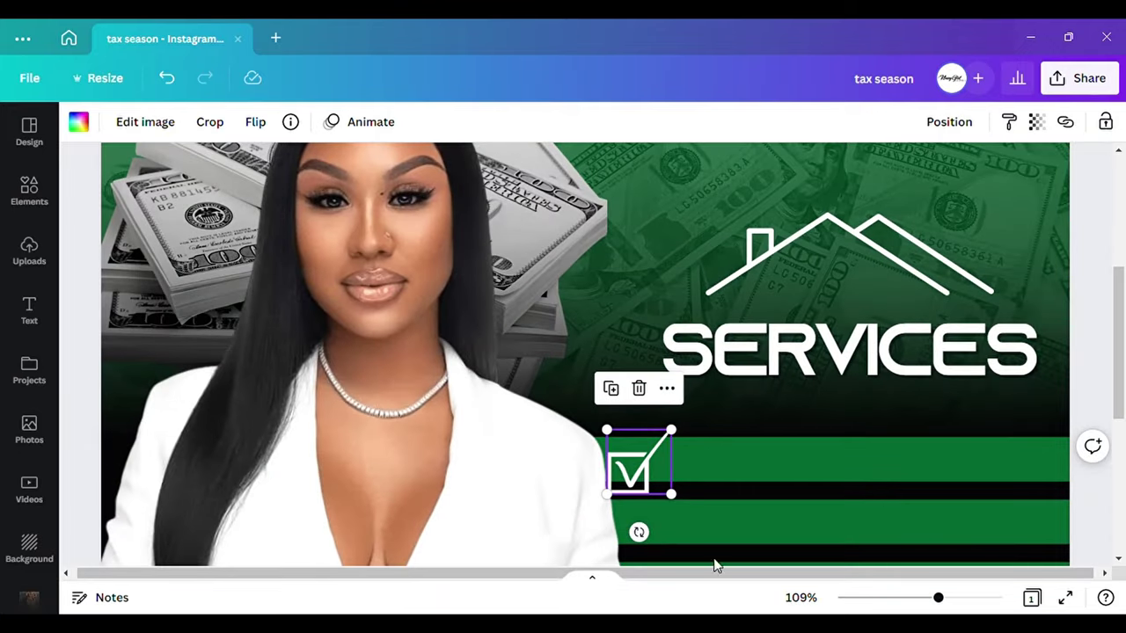
{"action": "left_click_drag", "start_coordinate": [712, 477], "coordinate": [789, 478]}
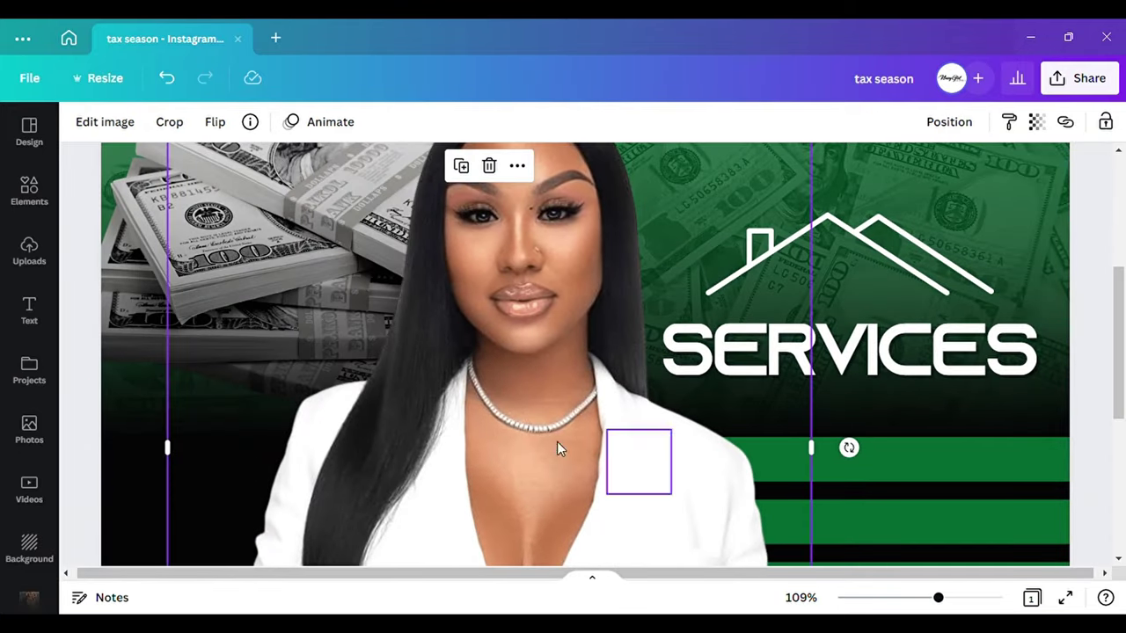
{"action": "left_click", "coordinate": [167, 82]}
{"action": "left_click", "coordinate": [673, 433]}
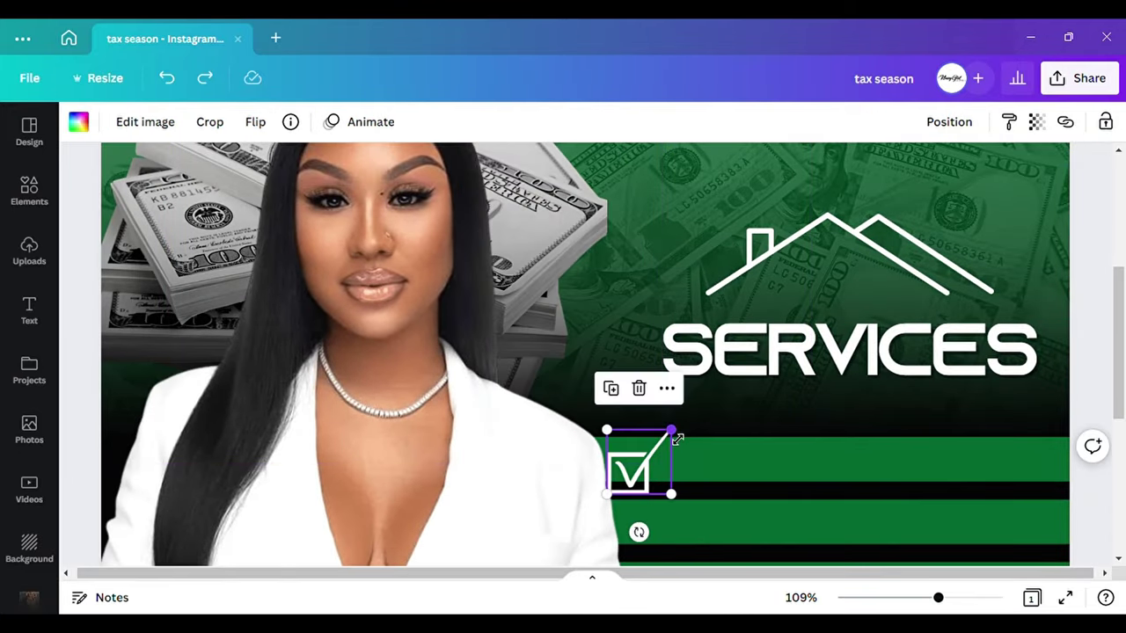
{"action": "left_click_drag", "start_coordinate": [671, 494], "coordinate": [666, 488]}
{"action": "left_click_drag", "start_coordinate": [648, 437], "coordinate": [652, 482]}
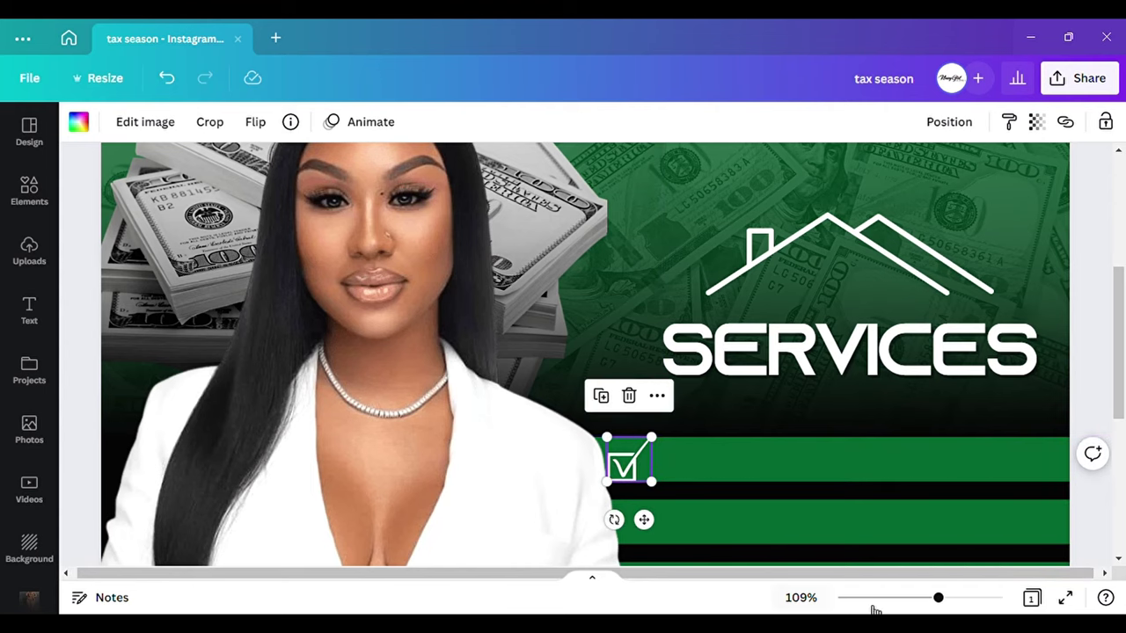
{"action": "left_click_drag", "start_coordinate": [939, 601], "coordinate": [900, 601]}
{"action": "left_click", "coordinate": [882, 399]}
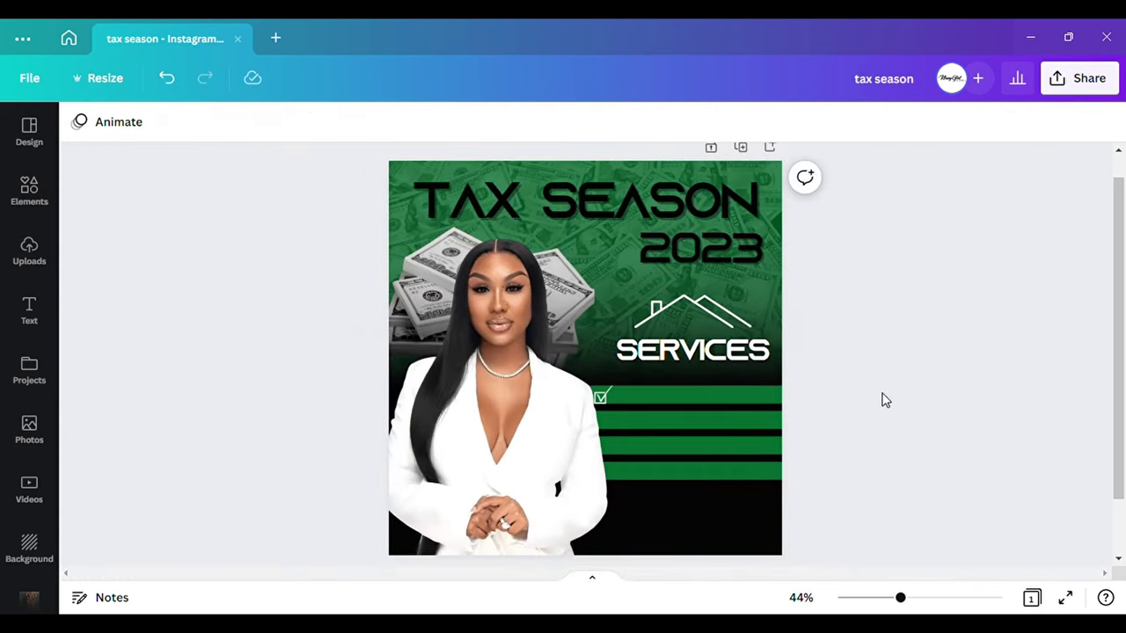
- Shrink the check box slightly, center it vertically in the first green bar and shift it away from the woman's shoulder
{"action": "left_click", "coordinate": [604, 403]}
{"action": "left_click_drag", "start_coordinate": [623, 446], "coordinate": [630, 446]}
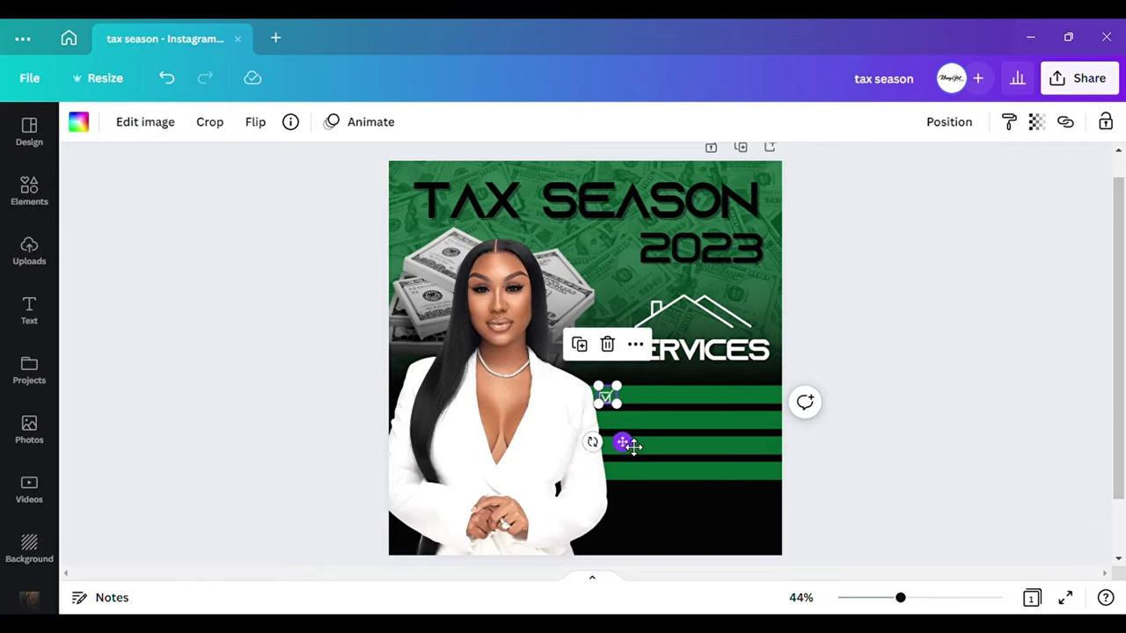
{"action": "left_click", "coordinate": [918, 437]}
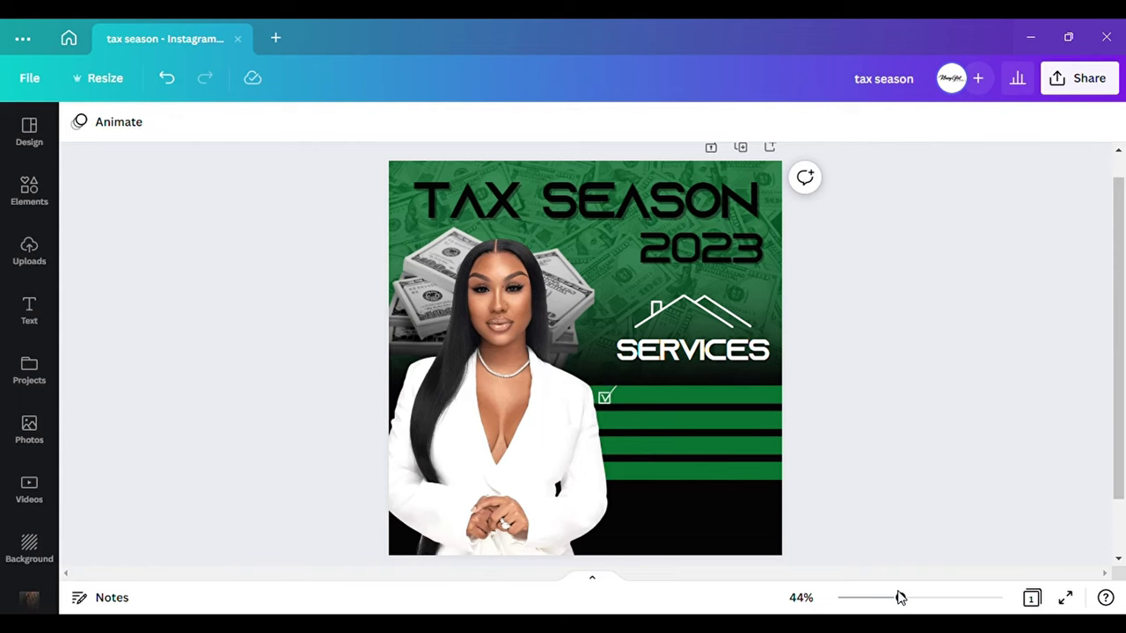
{"action": "left_click_drag", "start_coordinate": [868, 603], "coordinate": [958, 598]}
{"action": "scroll", "coordinate": [741, 426], "scroll_direction": "down", "scroll_amount": 3}
{"action": "left_click", "coordinate": [695, 302]}
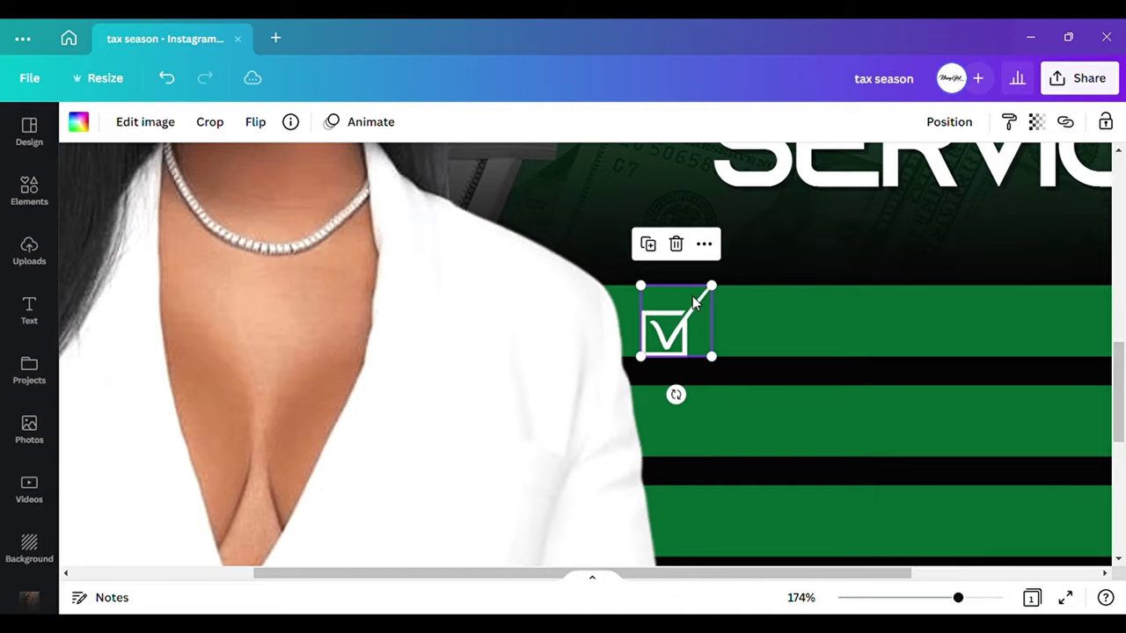
{"action": "left_click_drag", "start_coordinate": [653, 365], "coordinate": [673, 340]}
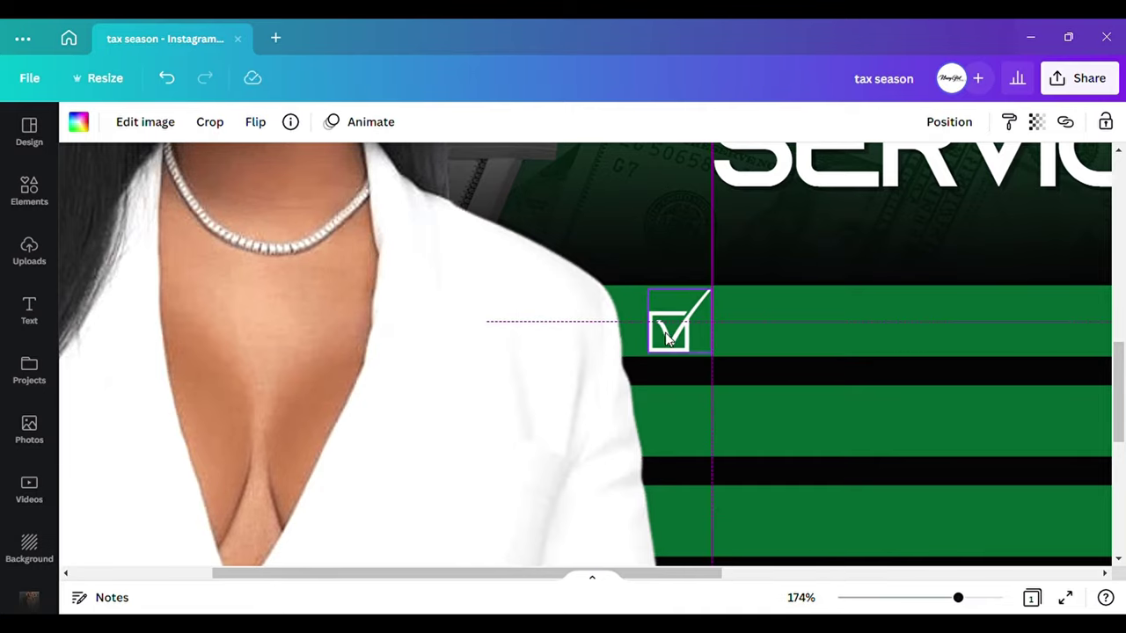
{"action": "left_click_drag", "start_coordinate": [961, 605], "coordinate": [954, 605]}
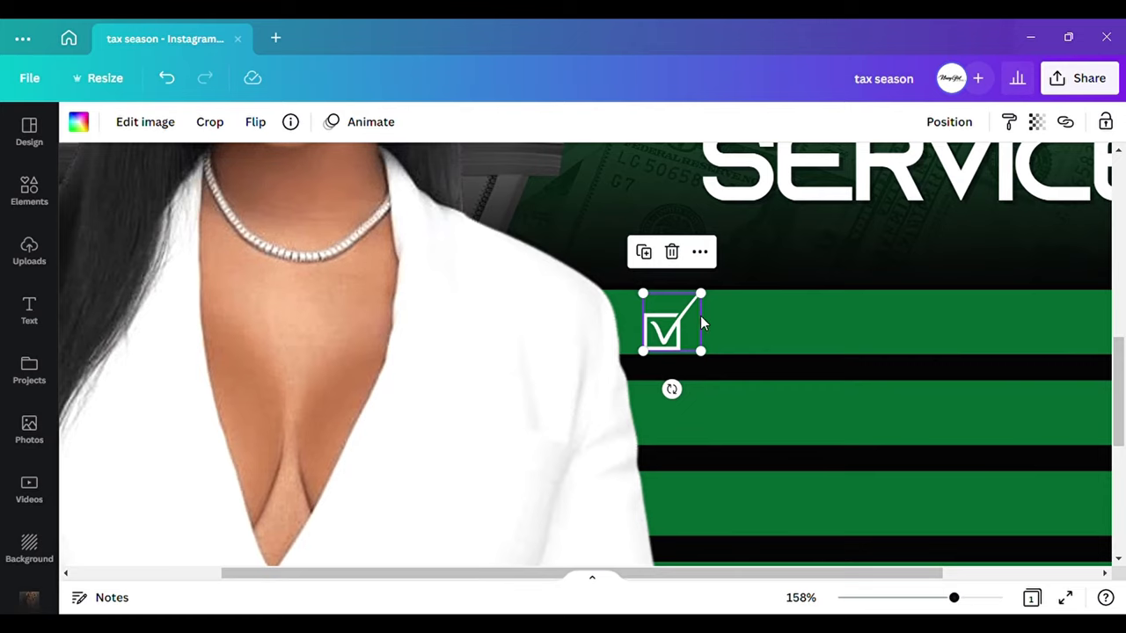
{"action": "left_click_drag", "start_coordinate": [675, 328], "coordinate": [701, 328]}
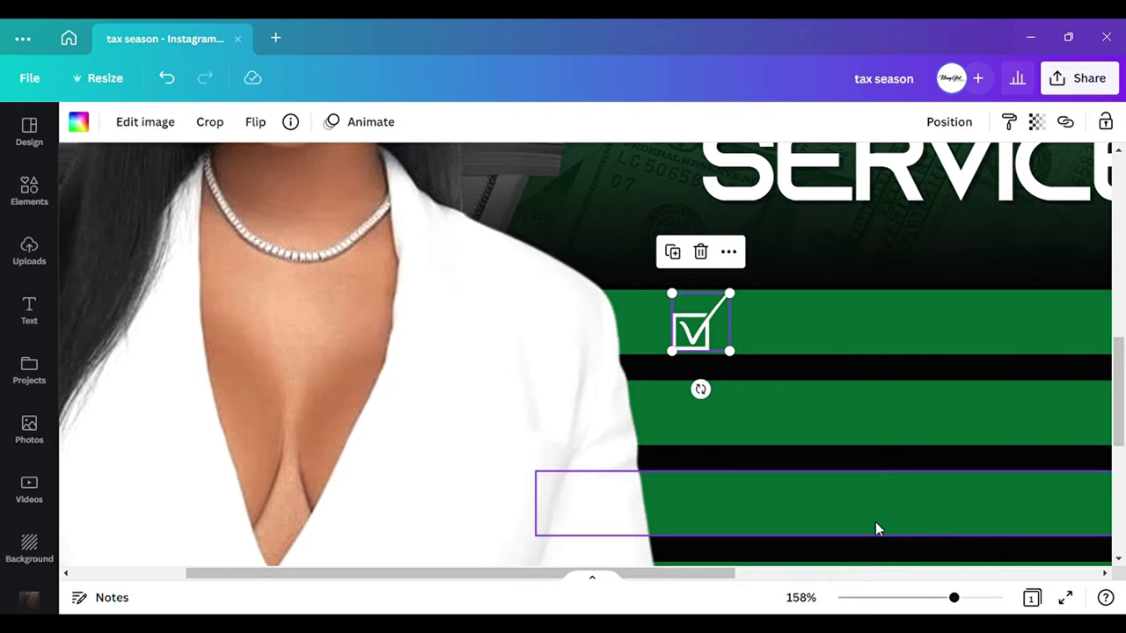
- Duplicate the check box three times, placing one aligned copy on each of the remaining green bars
{"action": "left_click_drag", "start_coordinate": [954, 598], "coordinate": [939, 601]}
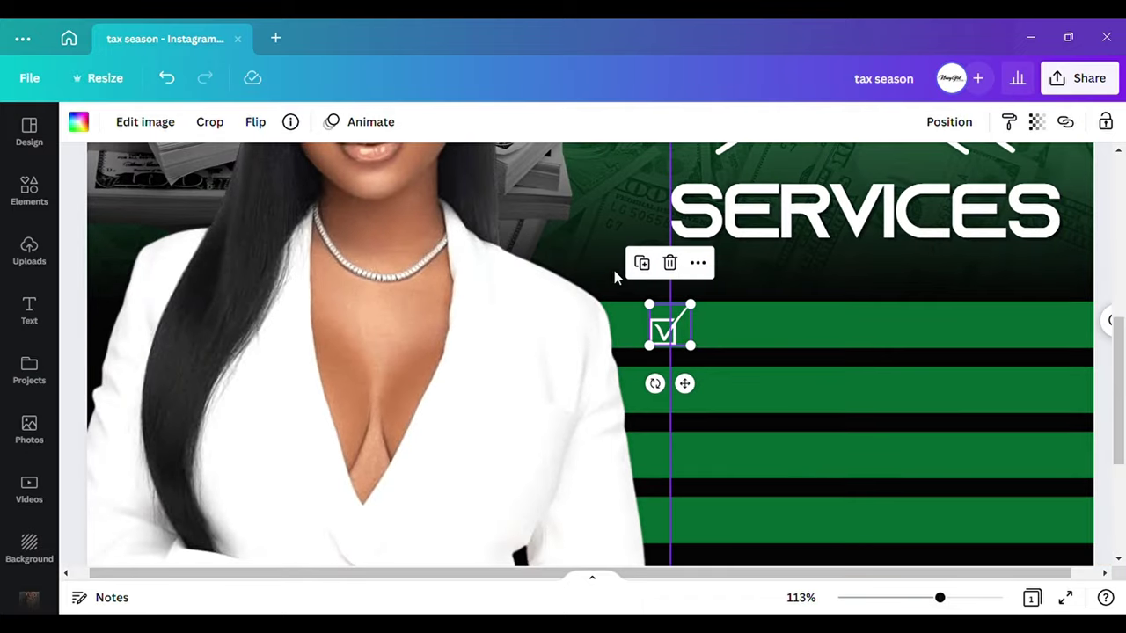
{"action": "left_click", "coordinate": [641, 264]}
{"action": "left_click_drag", "start_coordinate": [681, 333], "coordinate": [687, 396]}
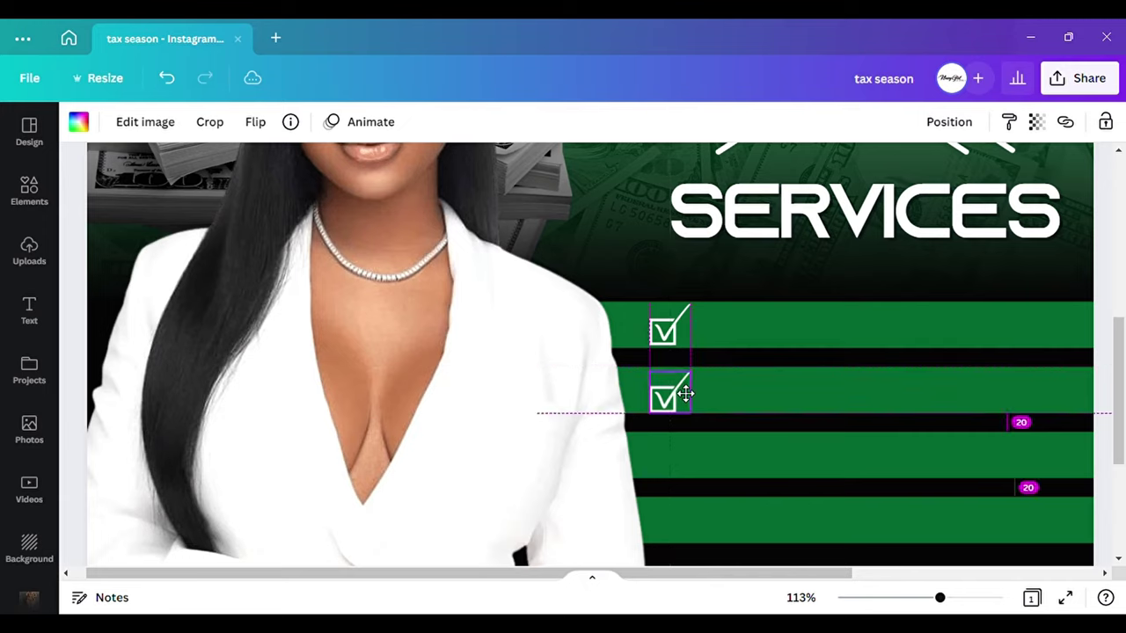
{"action": "left_click_drag", "start_coordinate": [684, 394], "coordinate": [683, 380]}
{"action": "left_click", "coordinate": [641, 327]}
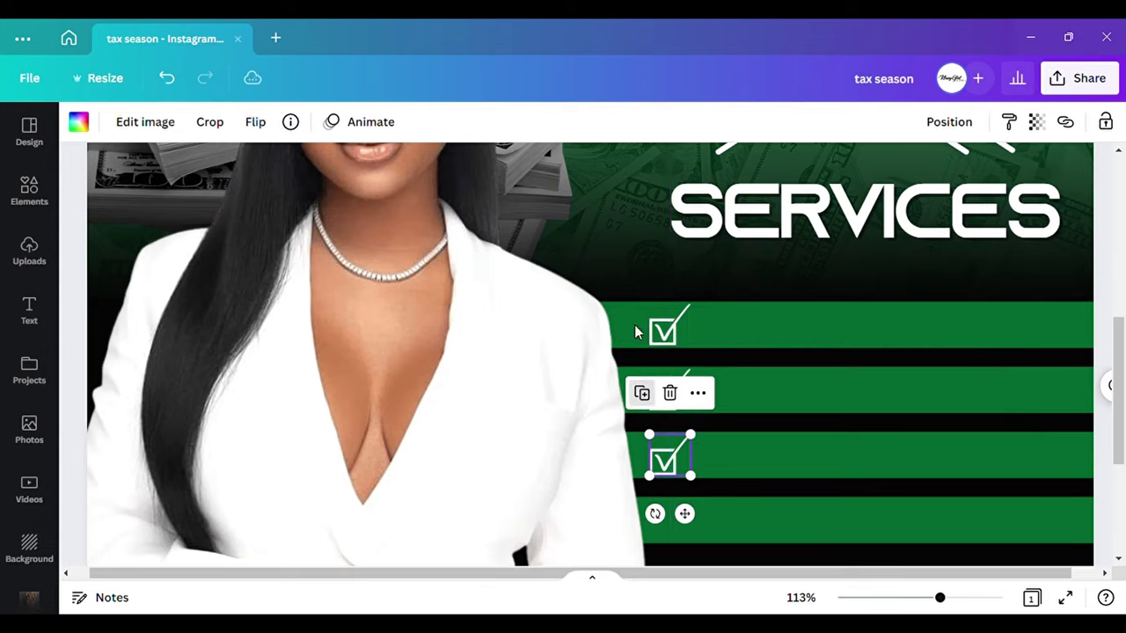
{"action": "left_click", "coordinate": [641, 393]}
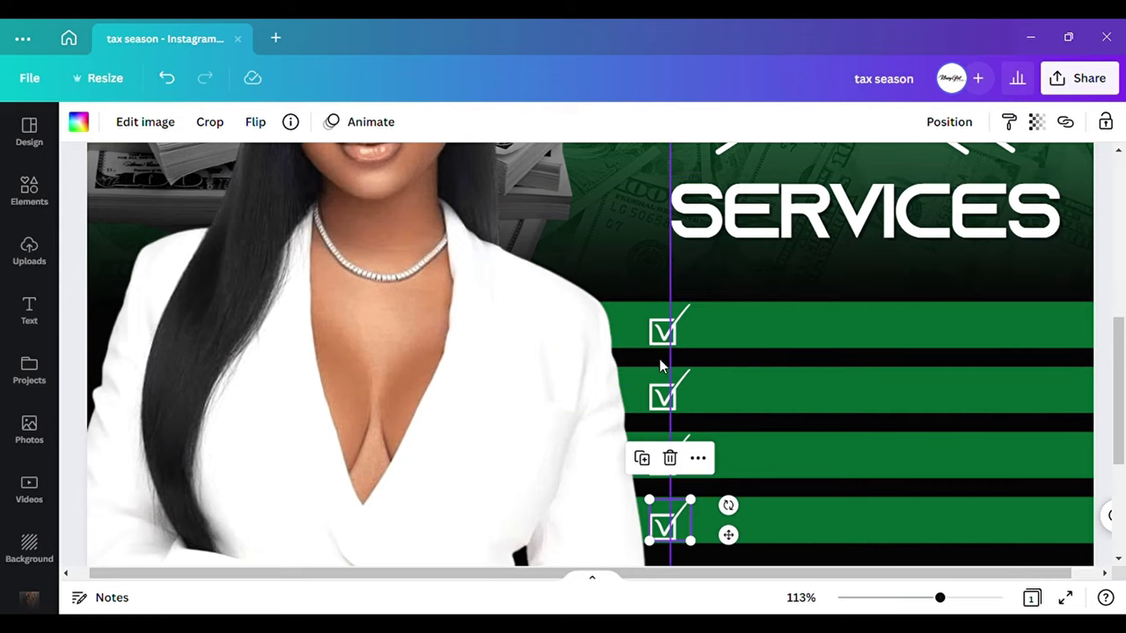
{"action": "left_click_drag", "start_coordinate": [950, 591], "coordinate": [895, 574]}
{"action": "left_click", "coordinate": [874, 374]}
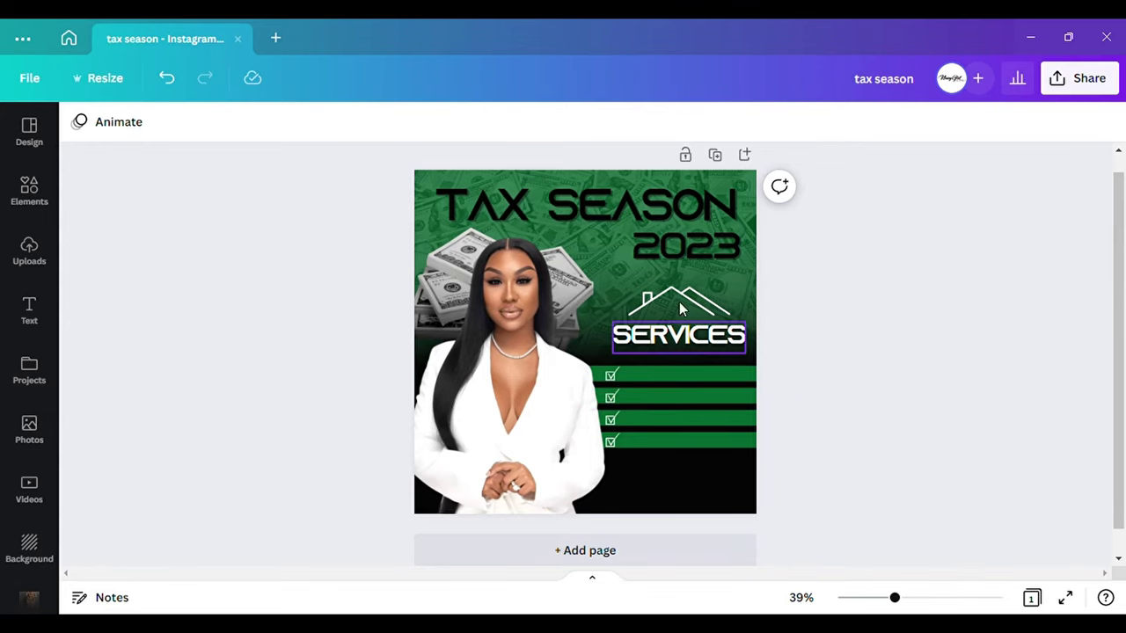
- Duplicate the "SERVICES" heading below the original and replace the copy's text with "PUT SERVICE HERE"
{"action": "left_click", "coordinate": [675, 349]}
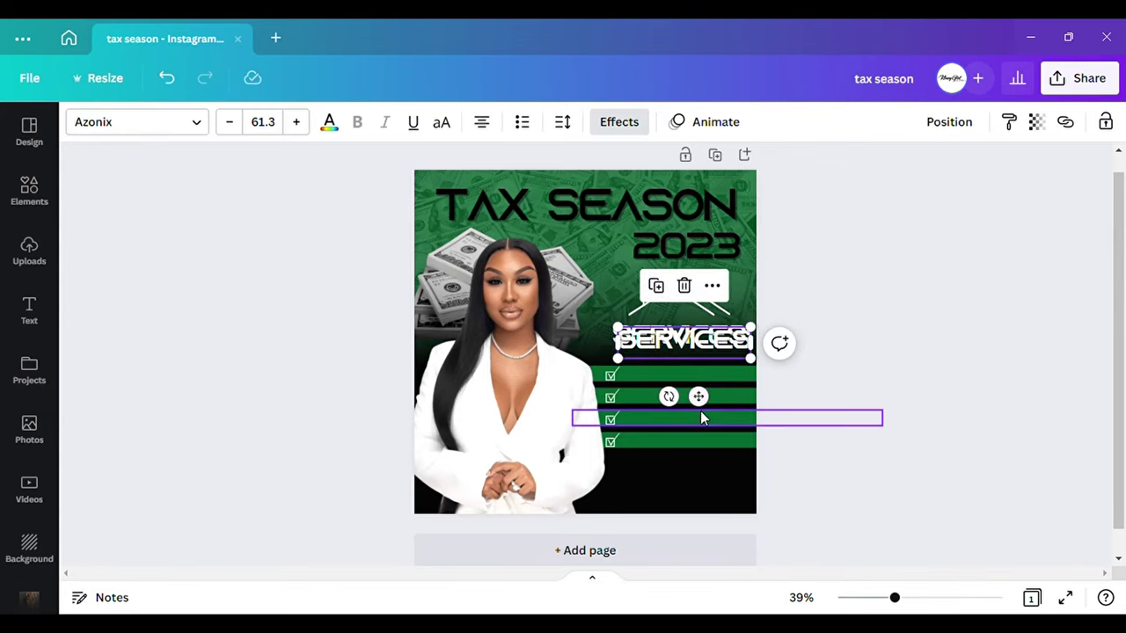
{"action": "key", "text": "ctrl+d"}
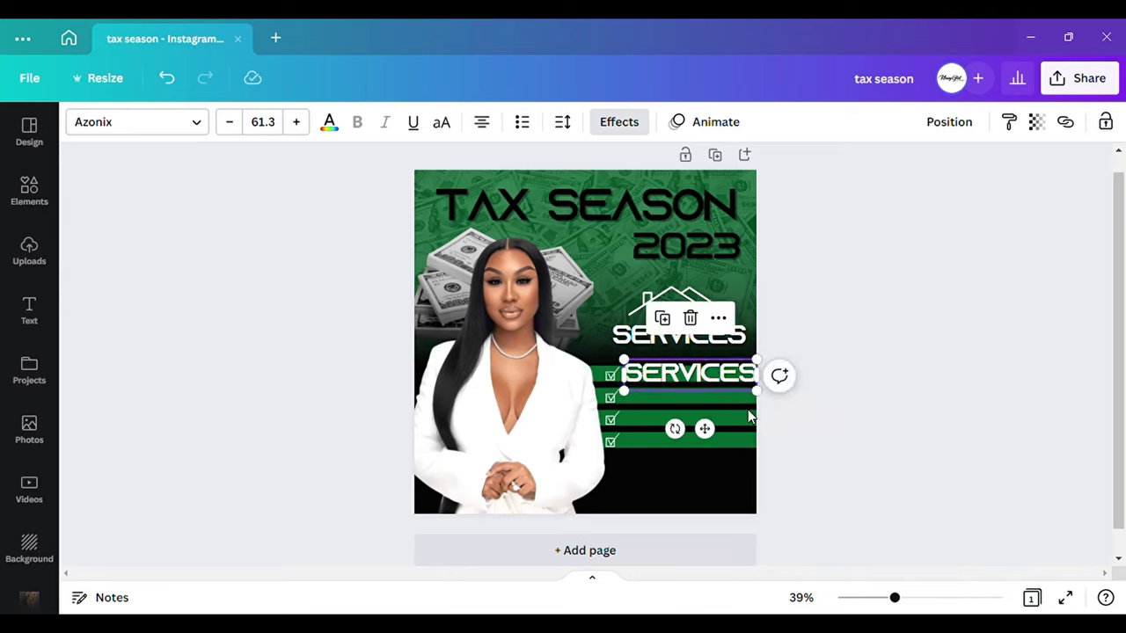
{"action": "double_click", "coordinate": [716, 379]}
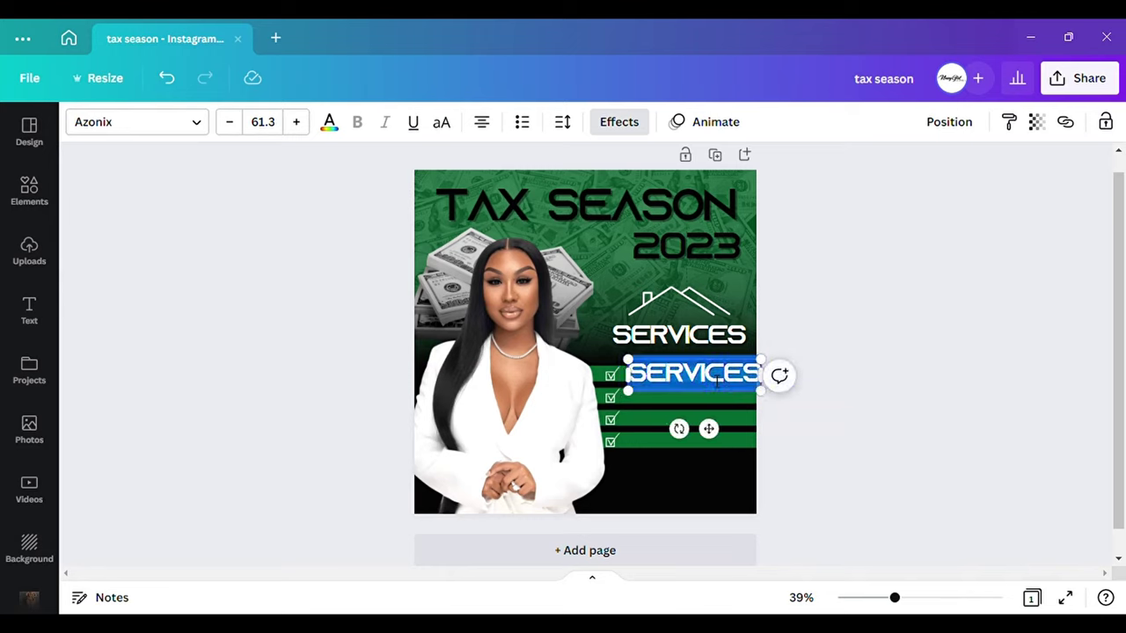
{"action": "key", "text": "BackSpace"}
{"action": "type", "text": "PUT SE"}
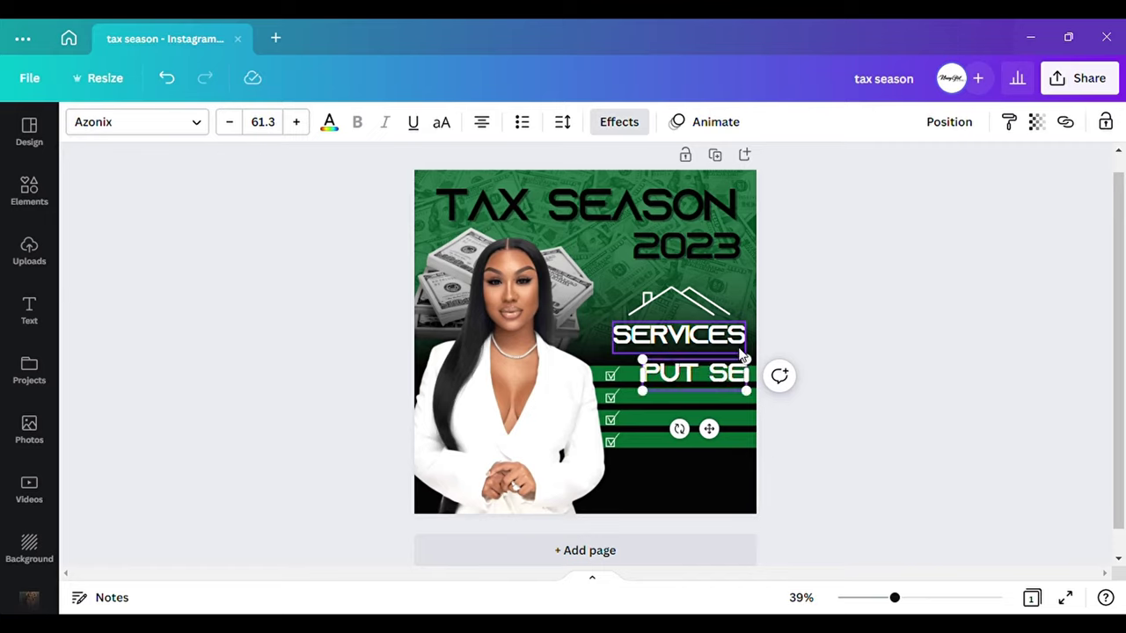
{"action": "type", "text": "RVICE HERE"}
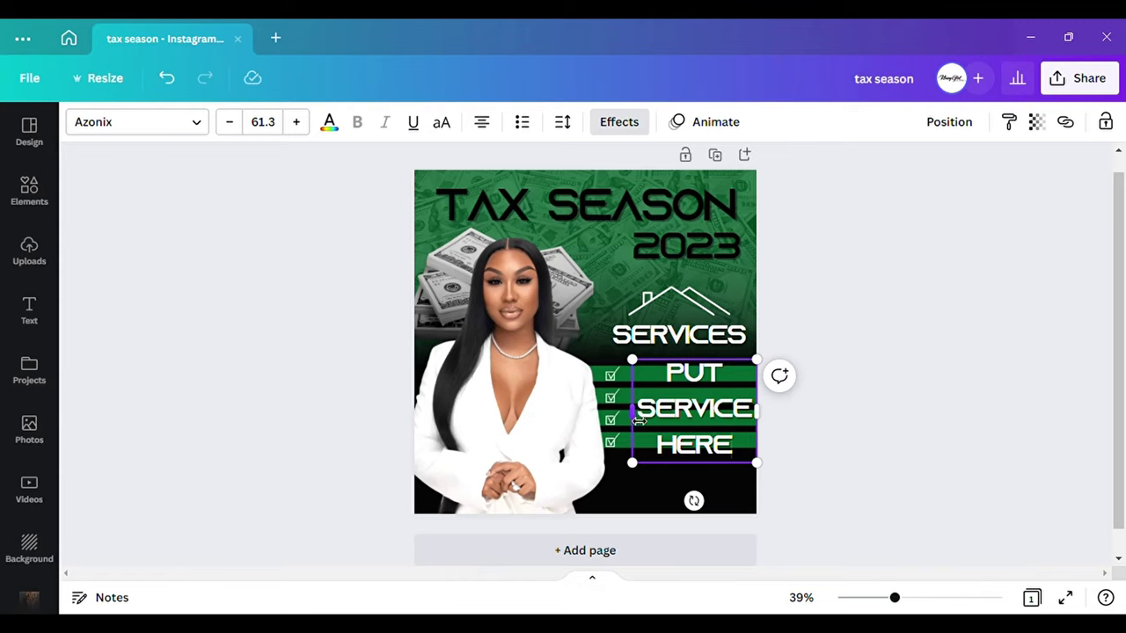
- Widen the "PUT SERVICE HERE" text to a single line and scale it down to size 25.7 on the first green bar
{"action": "left_click_drag", "start_coordinate": [639, 422], "coordinate": [462, 409]}
{"action": "left_click_drag", "start_coordinate": [461, 363], "coordinate": [633, 379]}
{"action": "left_click_drag", "start_coordinate": [709, 429], "coordinate": [709, 434]}
{"action": "left_click_drag", "start_coordinate": [710, 429], "coordinate": [709, 429]}
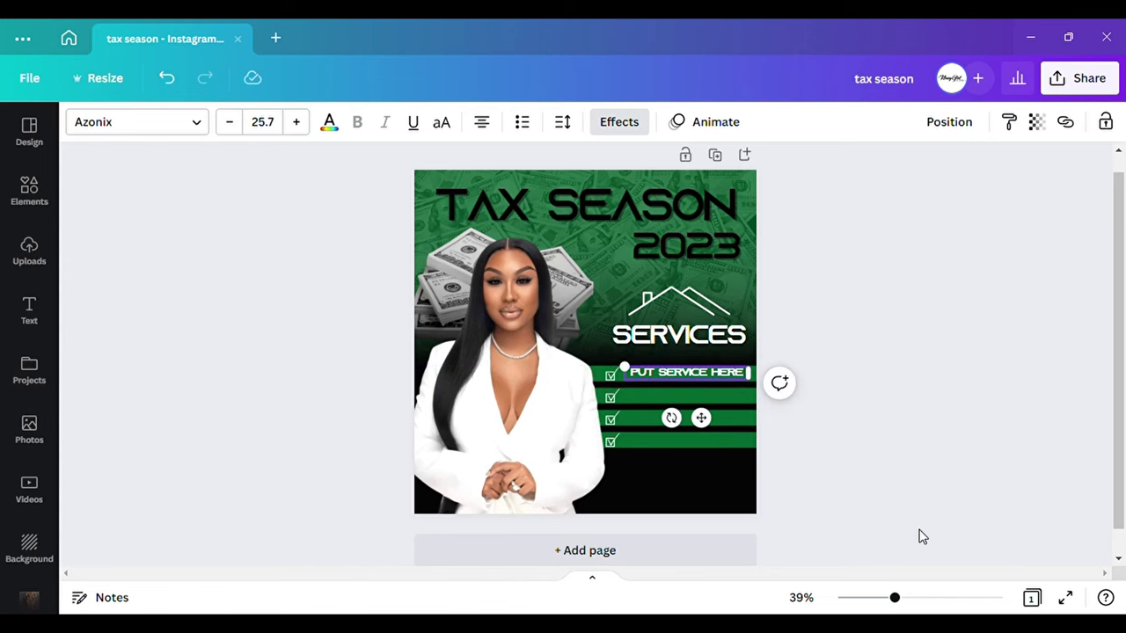
- Enlarge the "PUT SERVICE HERE" text to size 30.9 and position it on the first green bar right after the check box
{"action": "left_click_drag", "start_coordinate": [897, 598], "coordinate": [923, 598]}
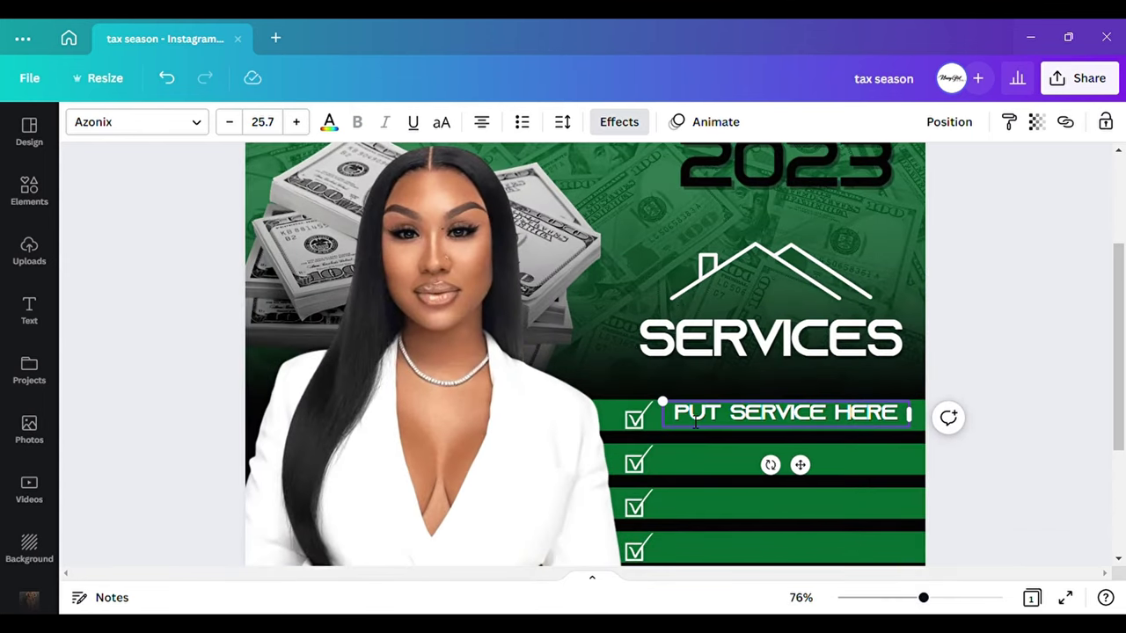
{"action": "left_click_drag", "start_coordinate": [670, 410], "coordinate": [631, 404]}
{"action": "left_click_drag", "start_coordinate": [784, 467], "coordinate": [804, 484]}
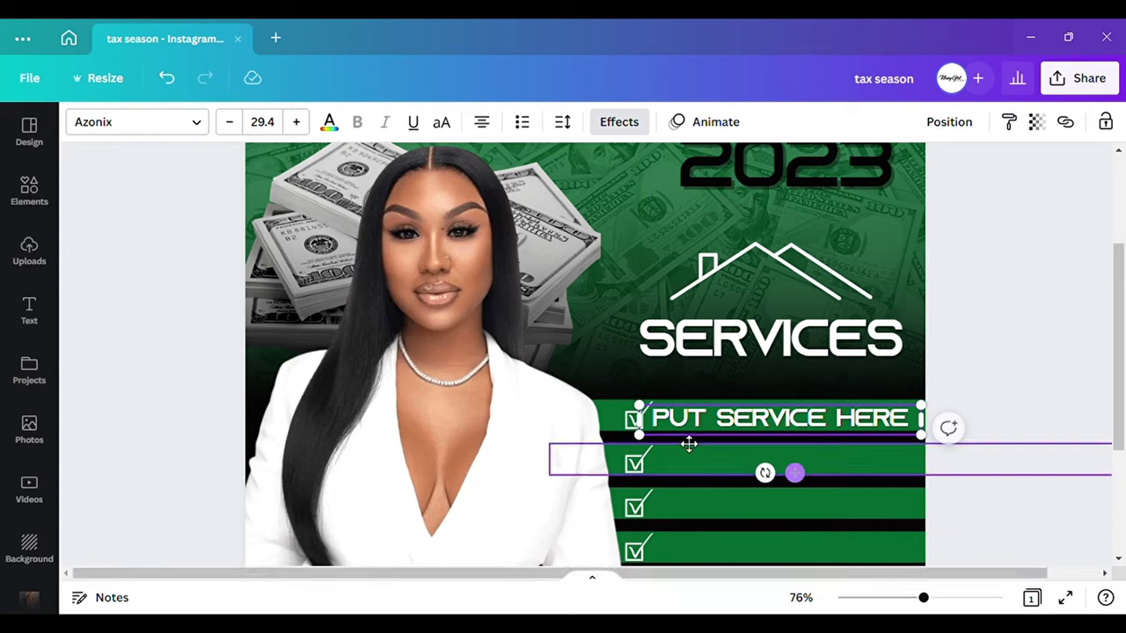
{"action": "left_click_drag", "start_coordinate": [645, 410], "coordinate": [628, 418]}
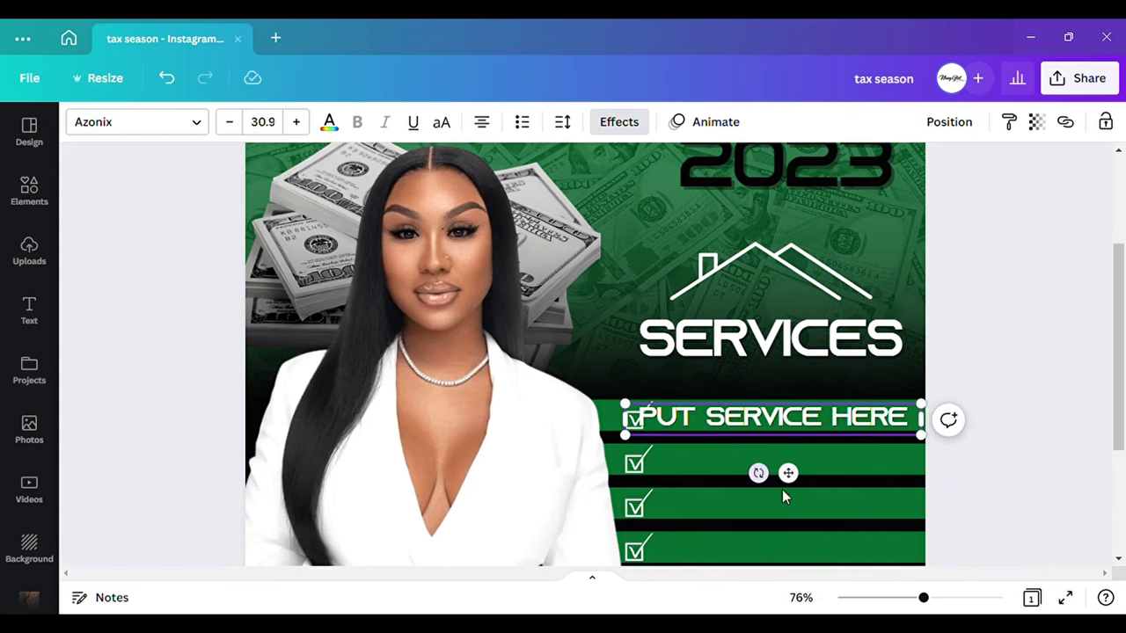
{"action": "mouse_move", "coordinate": [791, 478]}
{"action": "left_mouse_down"}
{"action": "mouse_move", "coordinate": [817, 490]}
{"action": "mouse_move", "coordinate": [809, 483]}
{"action": "left_mouse_up"}
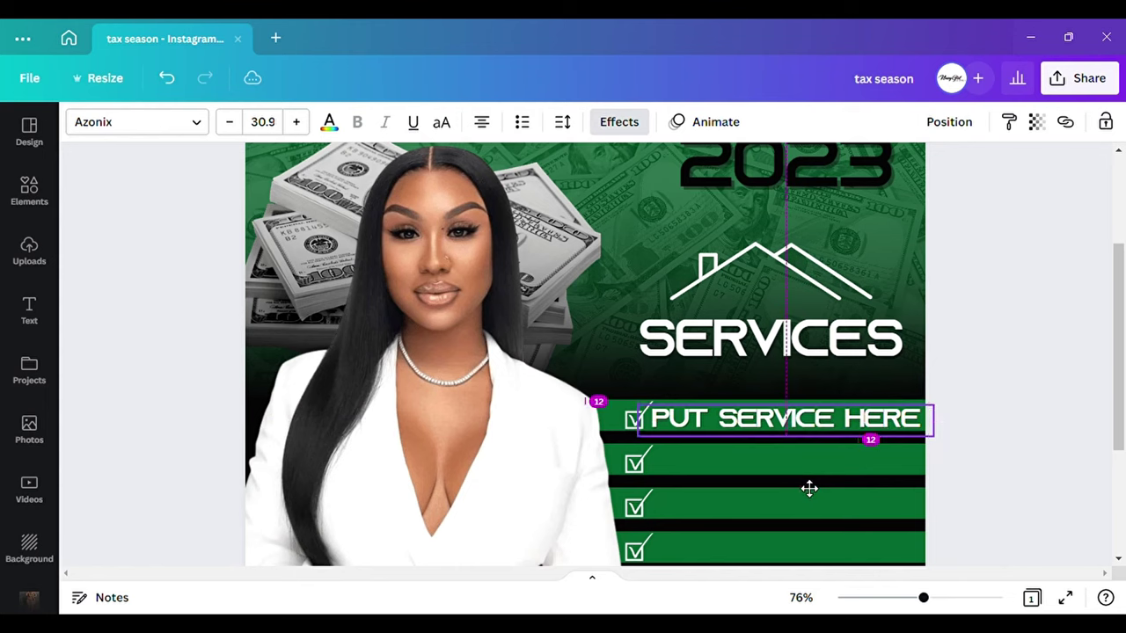
{"action": "left_click", "coordinate": [1009, 437]}
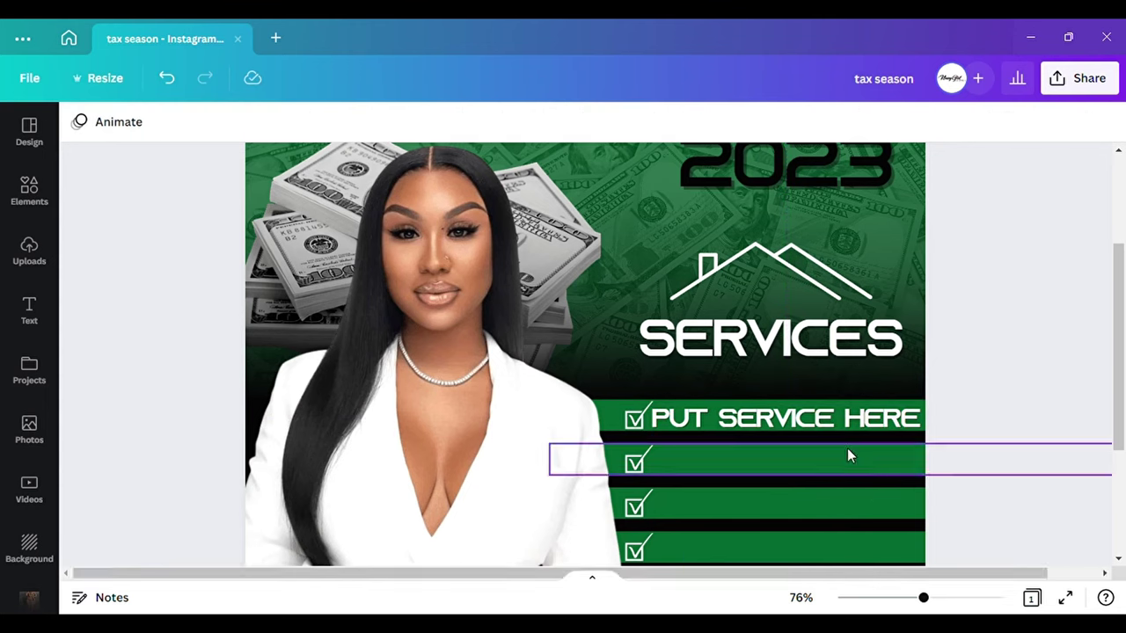
{"action": "mouse_move", "coordinate": [923, 598]}
{"action": "left_mouse_down"}
{"action": "mouse_move", "coordinate": [956, 598]}
{"action": "mouse_move", "coordinate": [931, 598]}
{"action": "left_mouse_up"}
{"action": "left_click", "coordinate": [857, 444]}
{"action": "left_click_drag", "start_coordinate": [858, 442], "coordinate": [859, 444]}
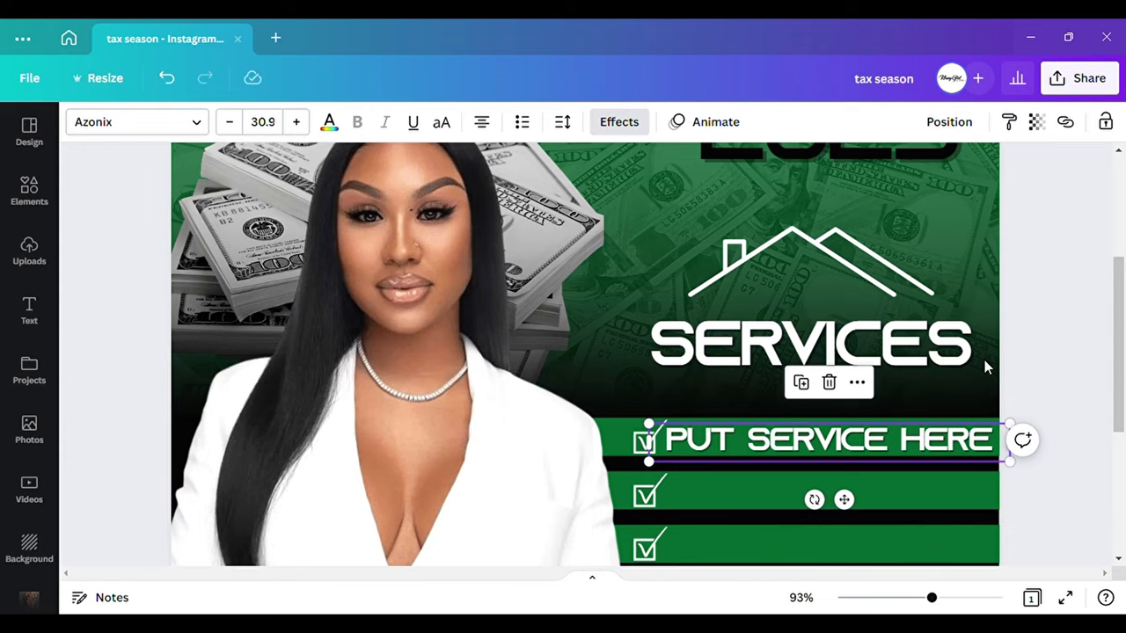
{"action": "left_click", "coordinate": [1058, 431]}
- Duplicate the "PUT SERVICE HERE" text three times, placing one aligned copy on each of the remaining green bars
{"action": "left_click", "coordinate": [814, 446]}
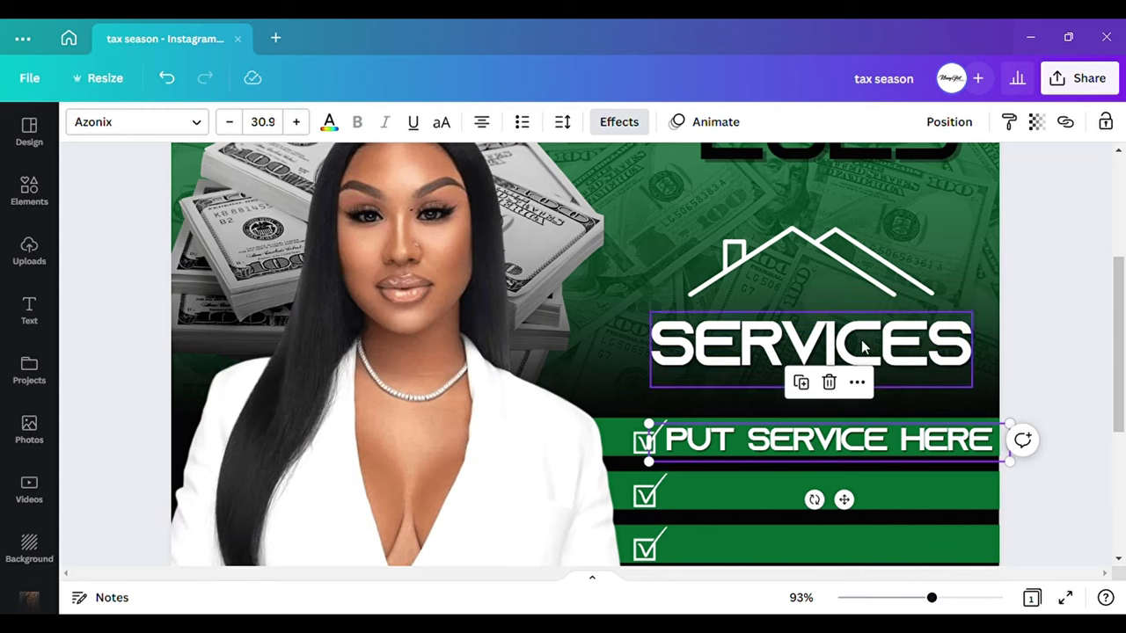
{"action": "left_click", "coordinate": [802, 383]}
{"action": "left_click_drag", "start_coordinate": [870, 526], "coordinate": [856, 568]}
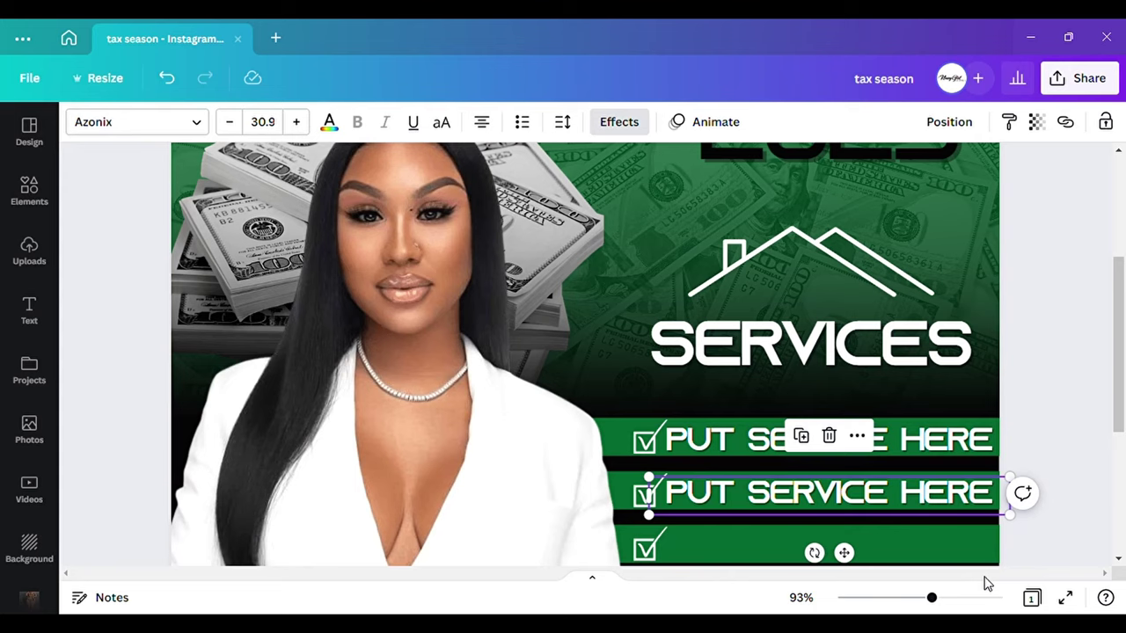
{"action": "left_click_drag", "start_coordinate": [939, 602], "coordinate": [923, 605]}
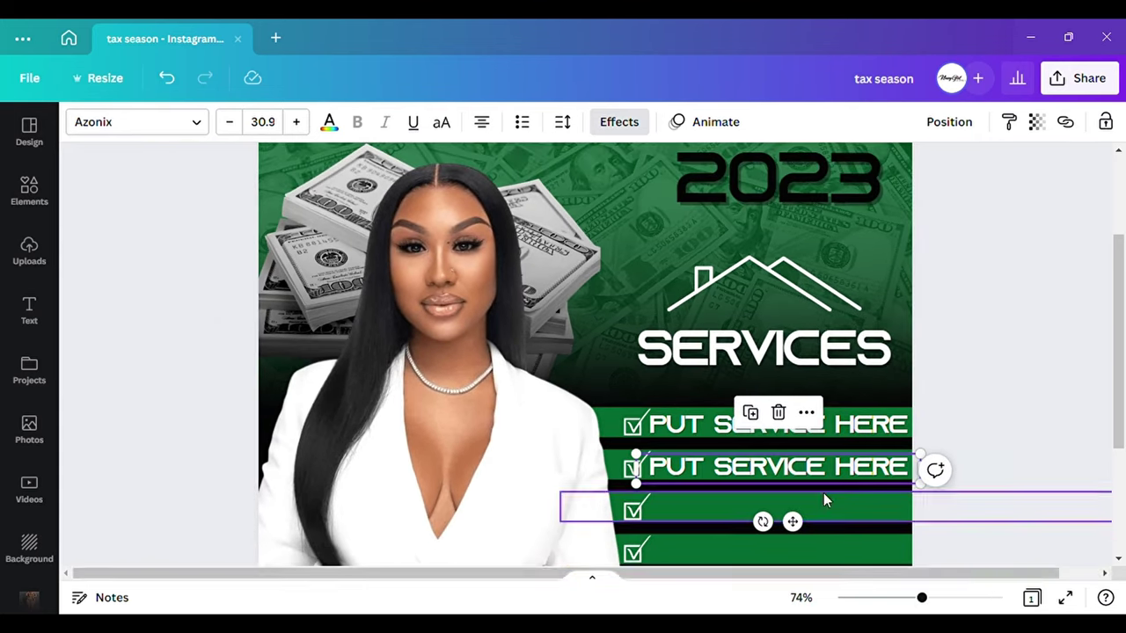
{"action": "left_click", "coordinate": [752, 415]}
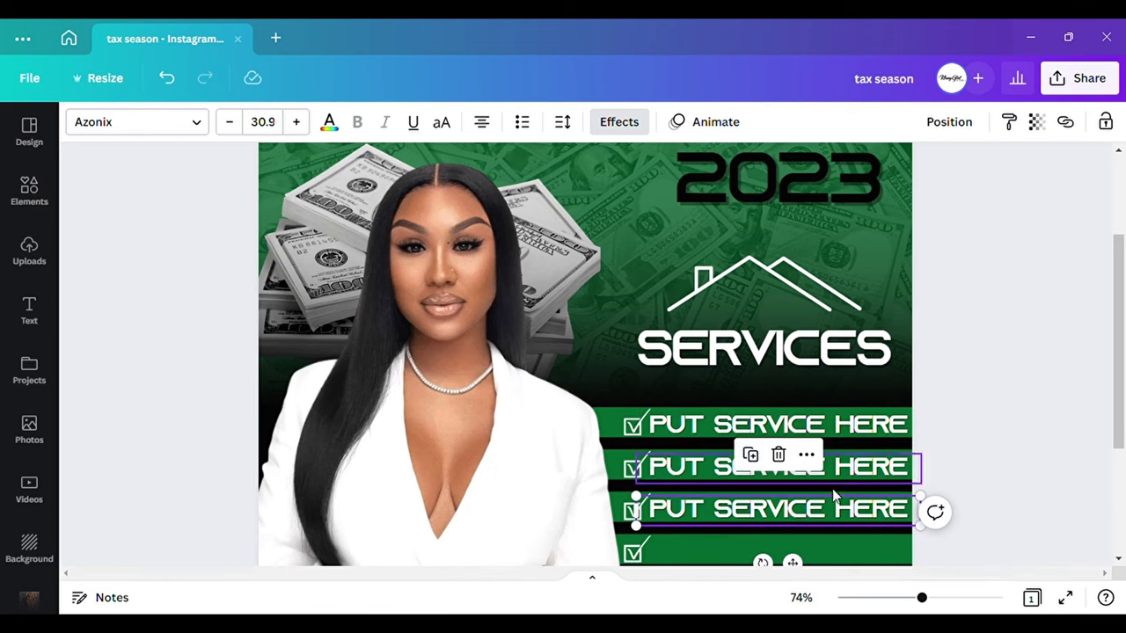
{"action": "left_click_drag", "start_coordinate": [932, 605], "coordinate": [929, 605]}
{"action": "scroll", "coordinate": [1004, 443], "scroll_direction": "down", "scroll_amount": 3}
{"action": "scroll", "coordinate": [1004, 444], "scroll_direction": "down", "scroll_amount": 2}
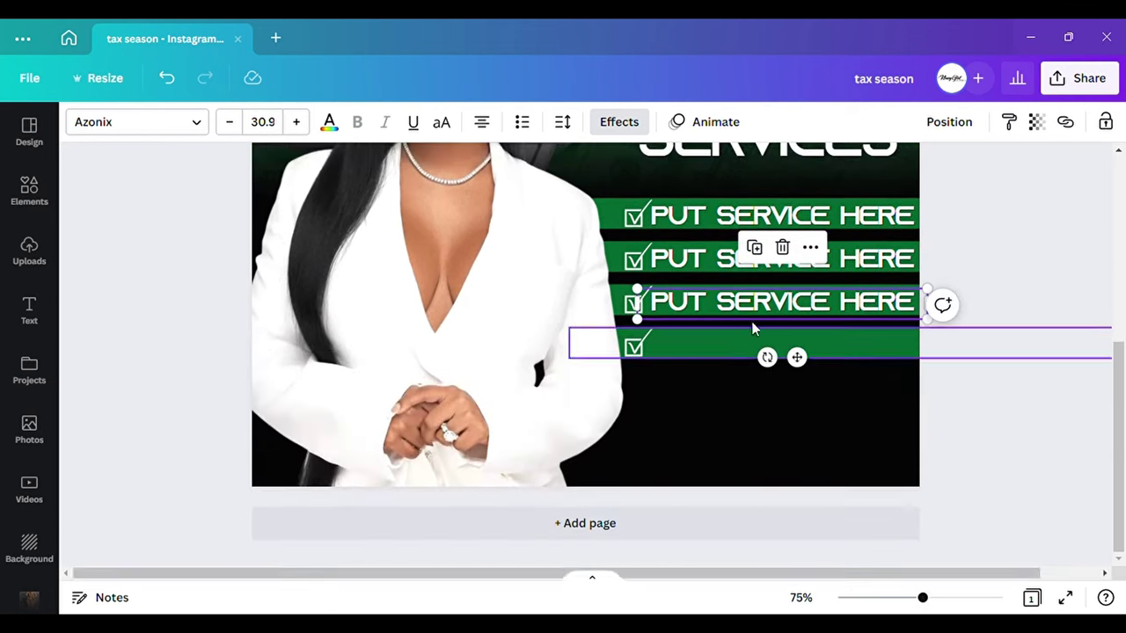
{"action": "left_click", "coordinate": [753, 247]}
{"action": "left_click", "coordinate": [1003, 287]}
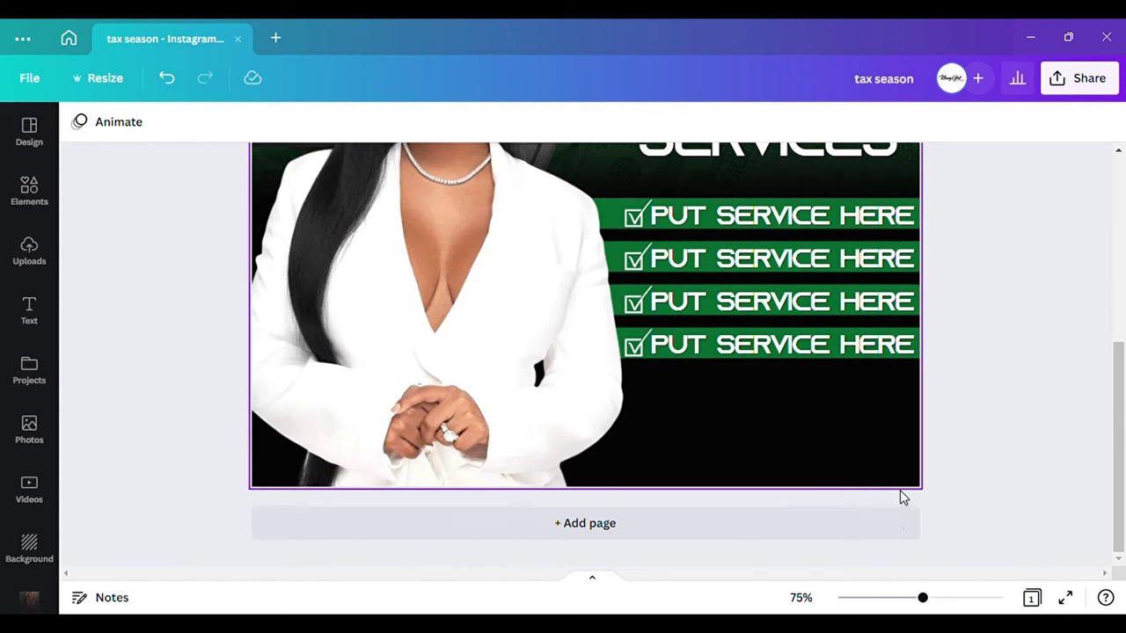
- Recolor the "PUT SERVICE HERE" text on the first and second green bars to black
{"action": "scroll", "coordinate": [836, 384], "scroll_direction": "up", "scroll_amount": 3}
{"action": "left_click_drag", "start_coordinate": [922, 597], "coordinate": [895, 597]}
{"action": "scroll", "coordinate": [879, 466], "scroll_direction": "up", "scroll_amount": 1}
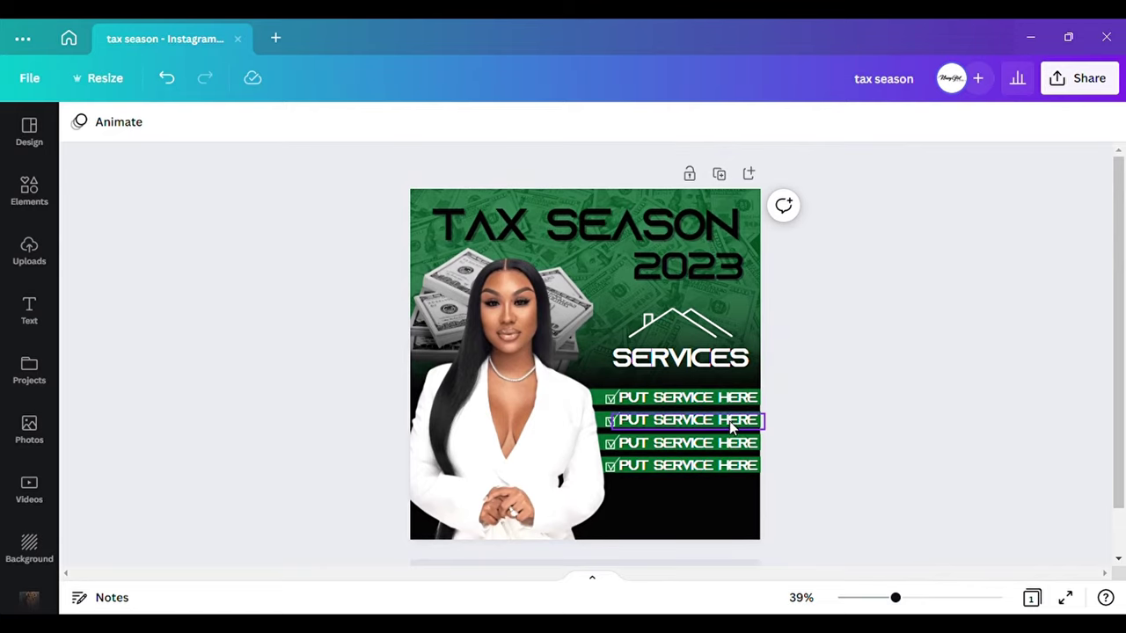
{"action": "left_click", "coordinate": [684, 408]}
{"action": "left_click", "coordinate": [328, 123]}
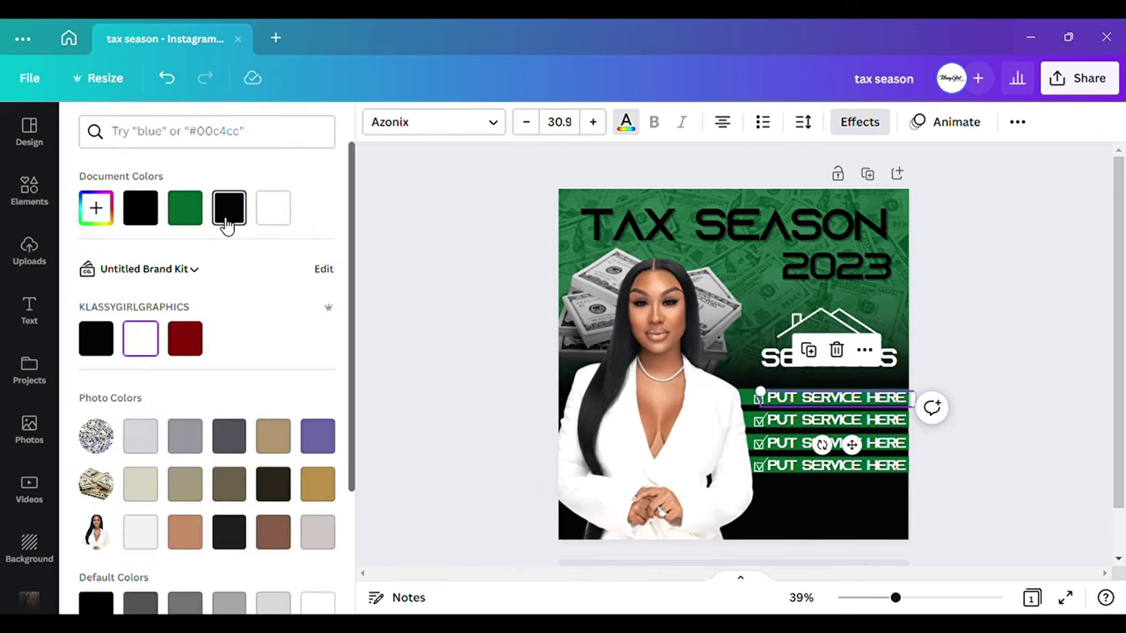
{"action": "left_click", "coordinate": [227, 207]}
{"action": "left_click", "coordinate": [428, 307]}
{"action": "left_click", "coordinate": [668, 421]}
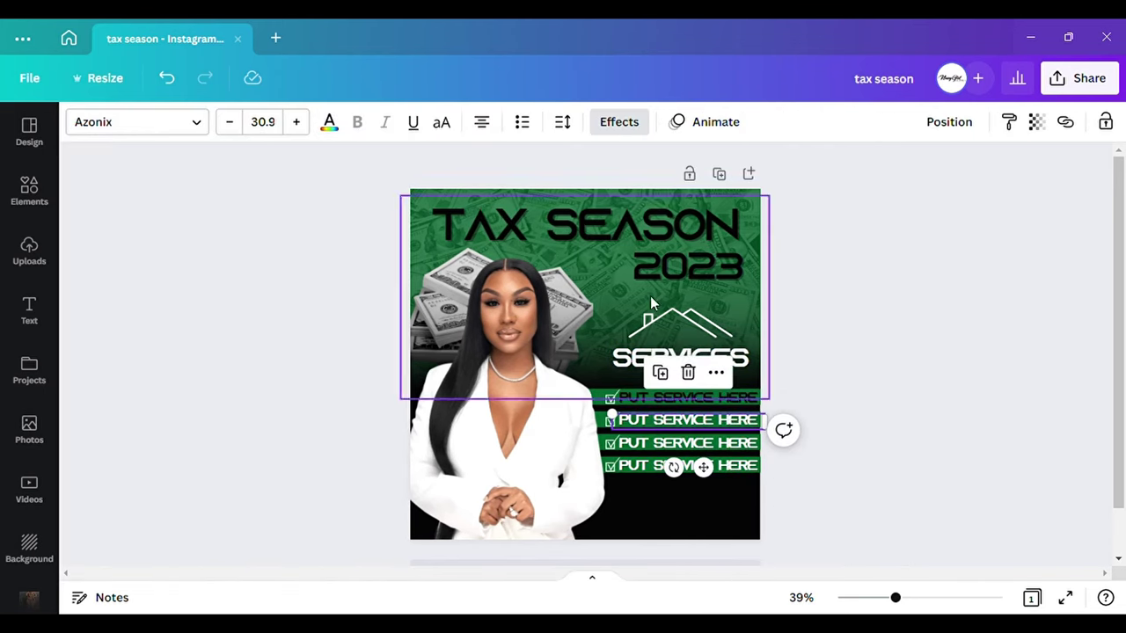
{"action": "left_click", "coordinate": [329, 123]}
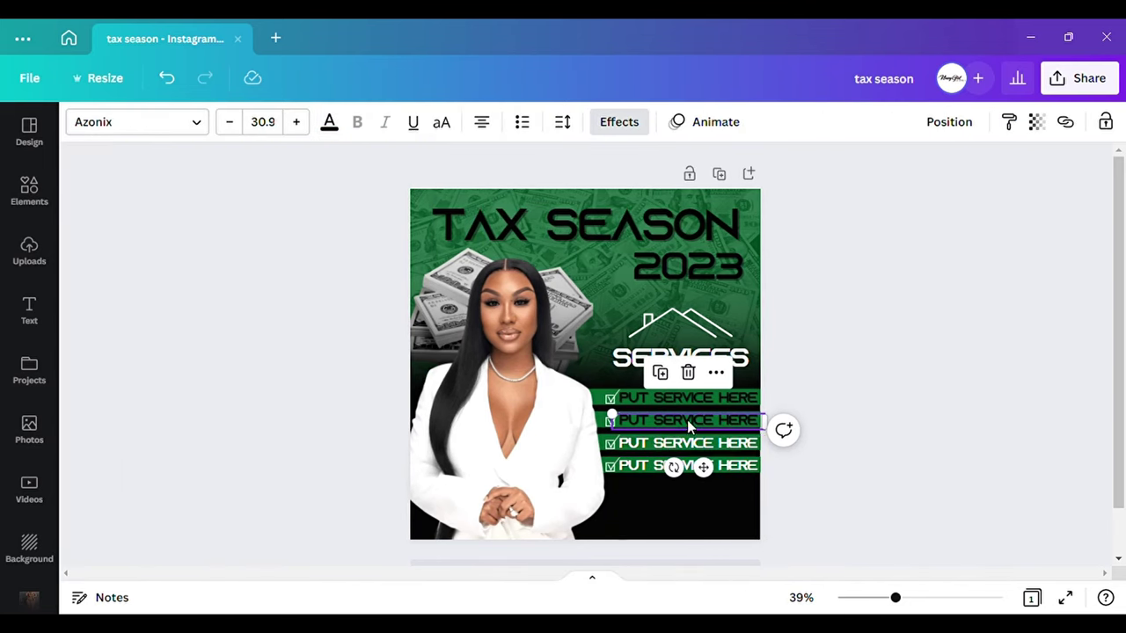
- Recolor the "PUT SERVICE HERE" text on the third and fourth green bars to black
{"action": "left_click", "coordinate": [690, 447]}
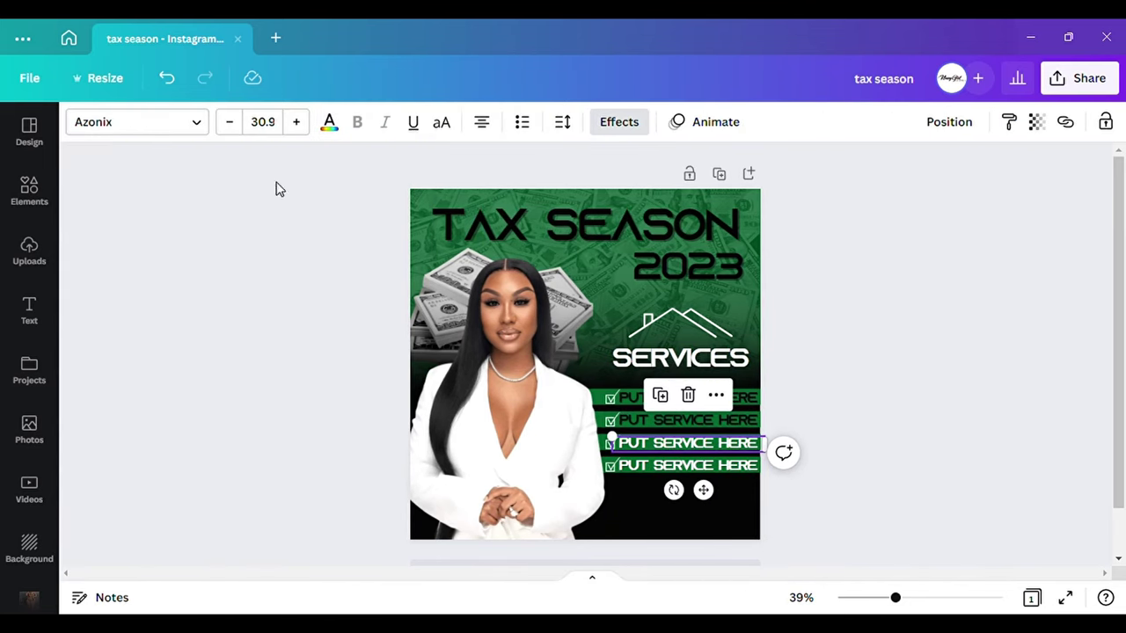
{"action": "left_click", "coordinate": [331, 127]}
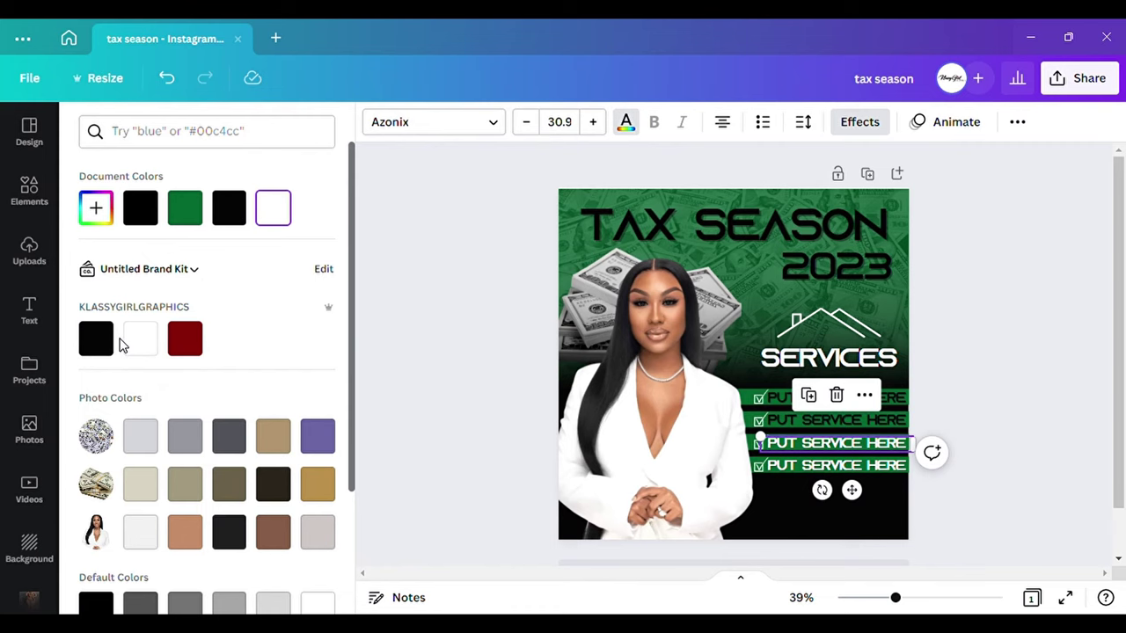
{"action": "left_click", "coordinate": [114, 342]}
{"action": "key", "text": "Escape"}
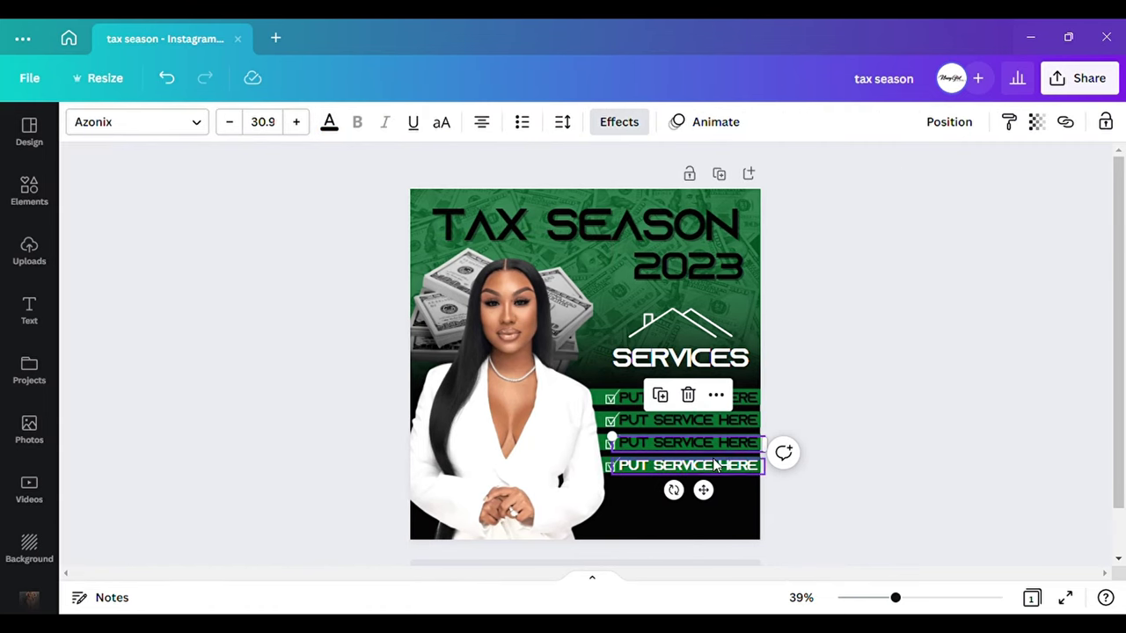
{"action": "left_click", "coordinate": [716, 466]}
{"action": "left_click", "coordinate": [333, 128]}
{"action": "left_click", "coordinate": [96, 338]}
{"action": "key", "text": "Escape"}
{"action": "left_click", "coordinate": [867, 346]}
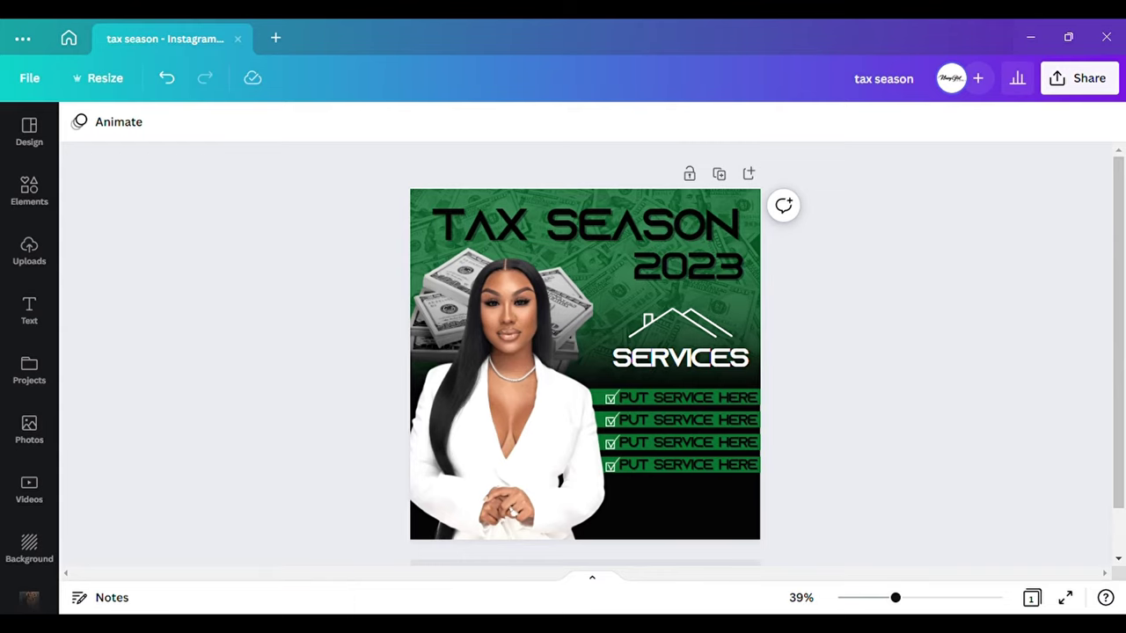
- Add the round phone, Instagram and Facebook icons from the recently used elements, keeping one of each on the design
{"action": "left_click_drag", "start_coordinate": [898, 600], "coordinate": [889, 599]}
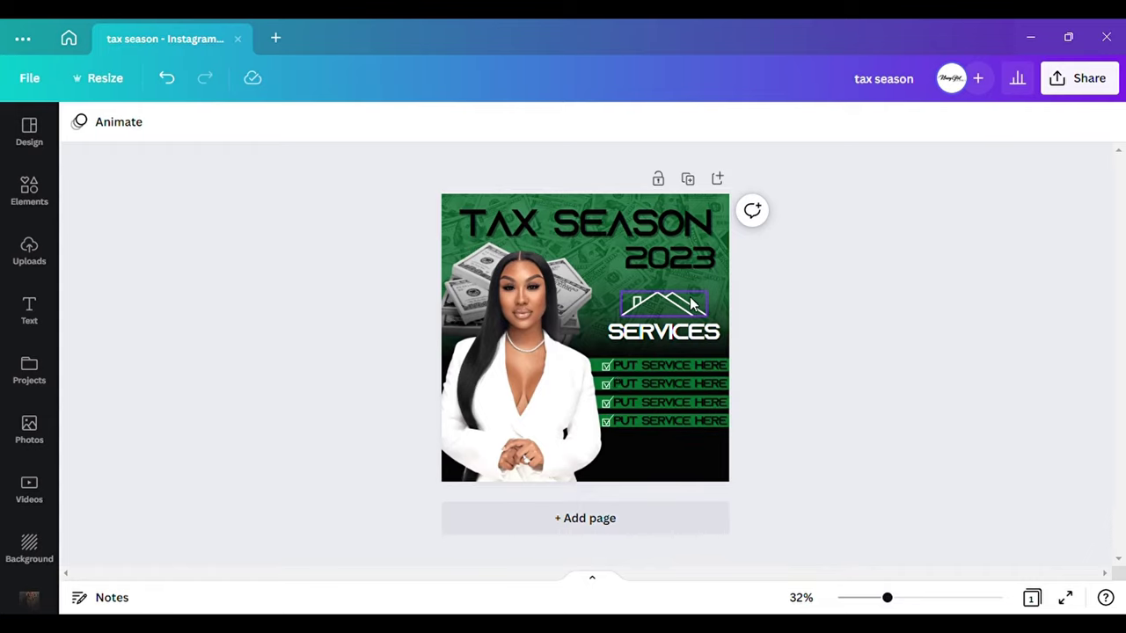
{"action": "left_click", "coordinate": [44, 181]}
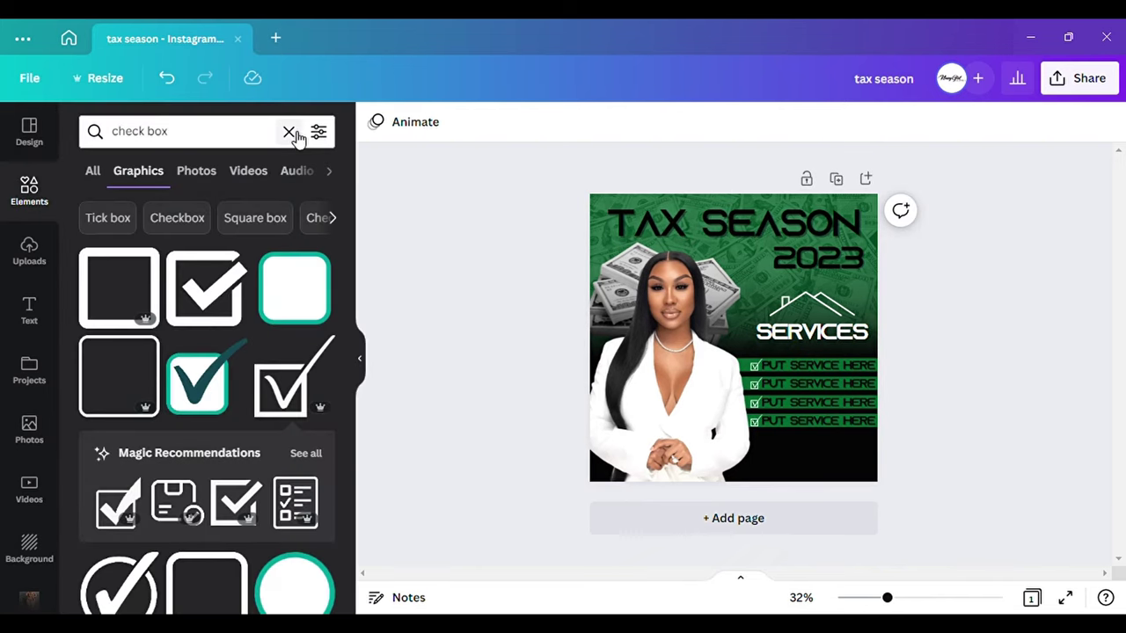
{"action": "left_click", "coordinate": [290, 132]}
{"action": "left_click", "coordinate": [322, 218]}
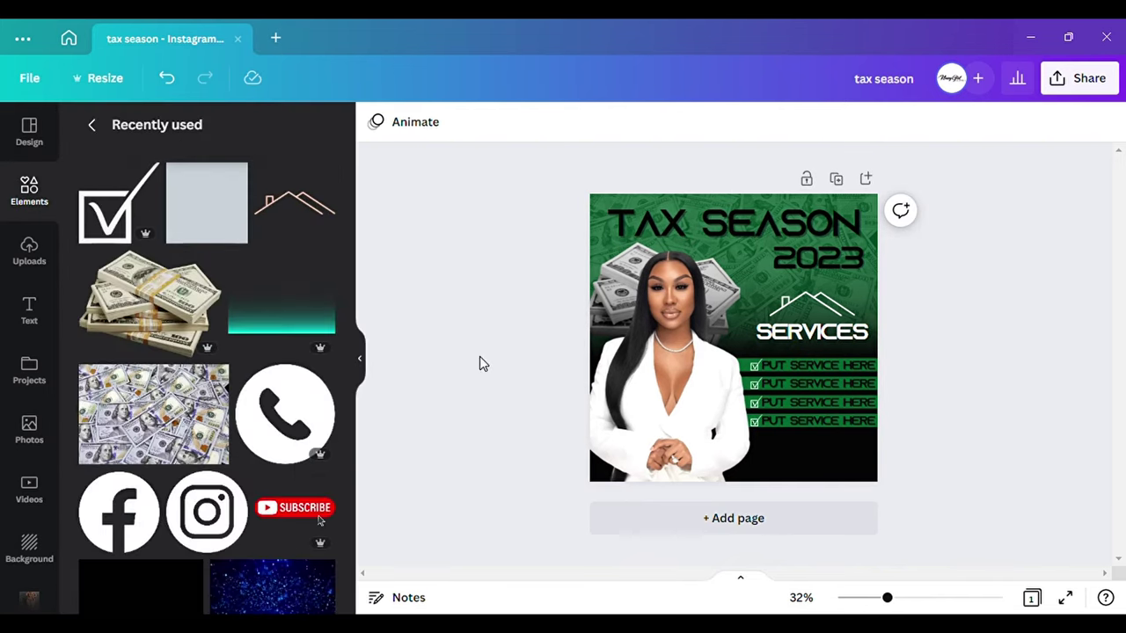
{"action": "left_click_drag", "start_coordinate": [283, 413], "coordinate": [692, 271]}
{"action": "left_click_drag", "start_coordinate": [273, 374], "coordinate": [677, 299]}
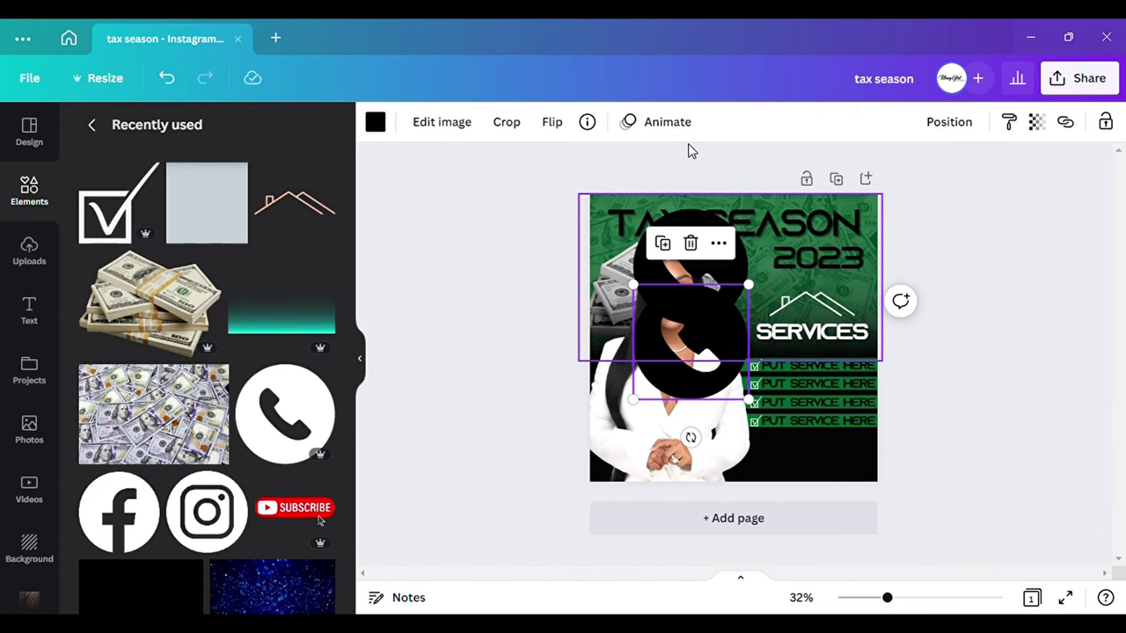
{"action": "left_click", "coordinate": [691, 243]}
{"action": "left_click_drag", "start_coordinate": [215, 508], "coordinate": [704, 405]}
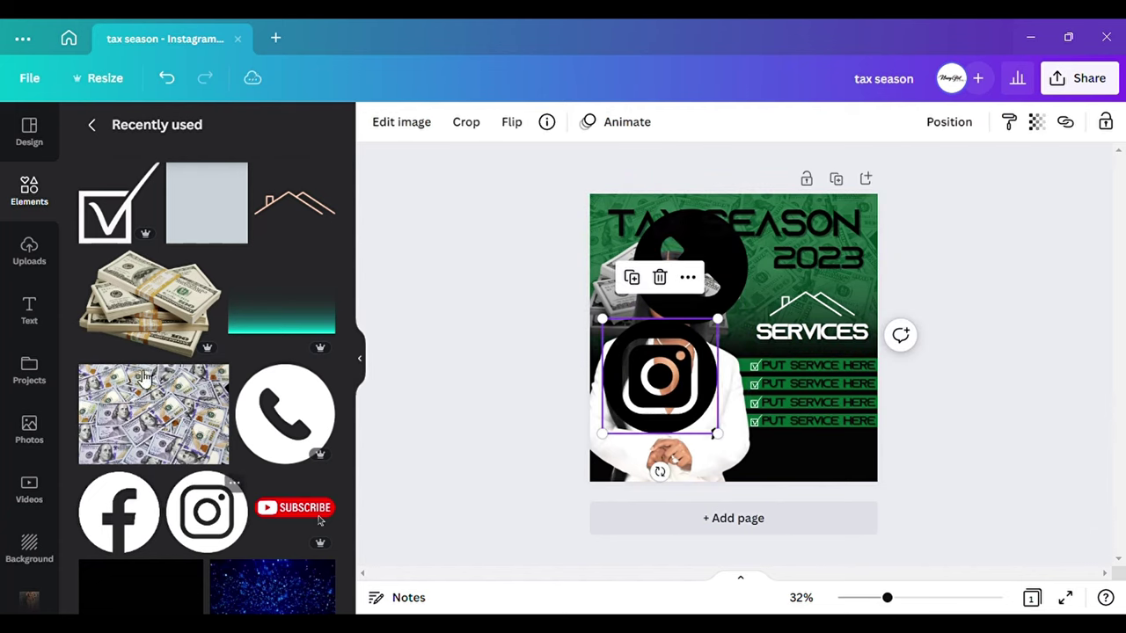
{"action": "left_click", "coordinate": [360, 358]}
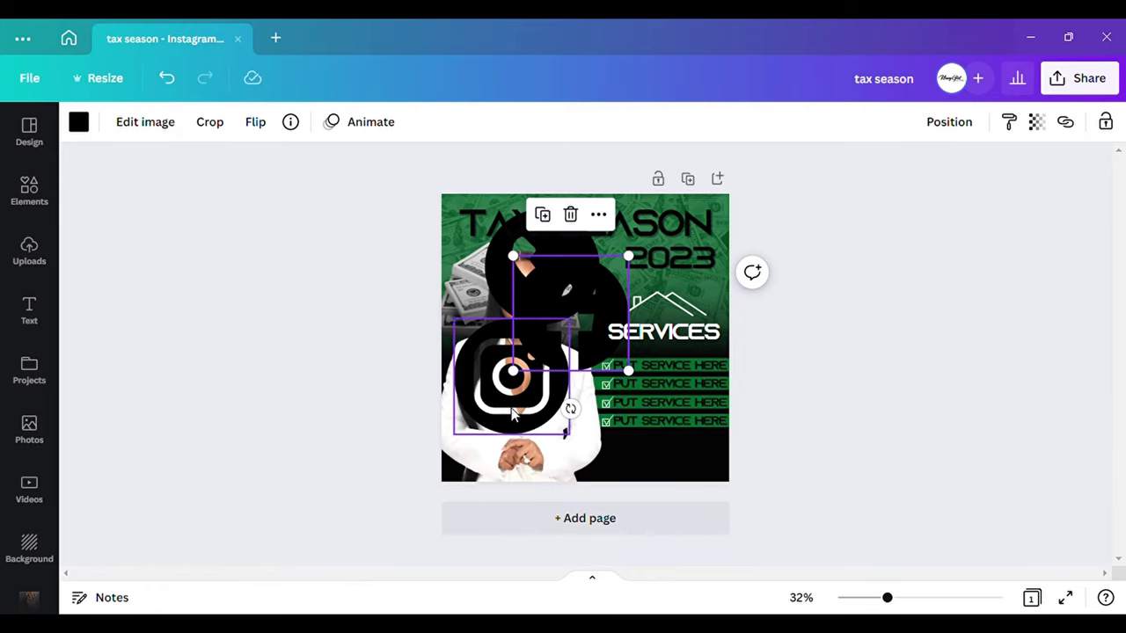
- Recolor the Instagram icon to the document green, move it below the service bars and shrink it to a small icon
{"action": "left_click", "coordinate": [78, 122]}
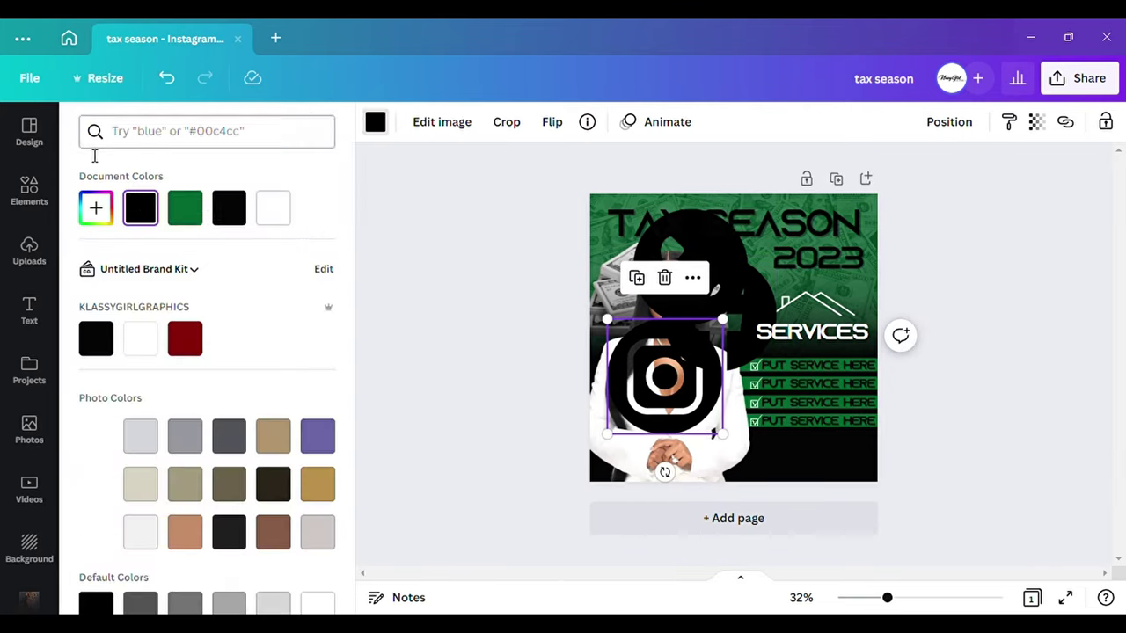
{"action": "left_click", "coordinate": [194, 215]}
{"action": "left_click_drag", "start_coordinate": [886, 597], "coordinate": [932, 598]}
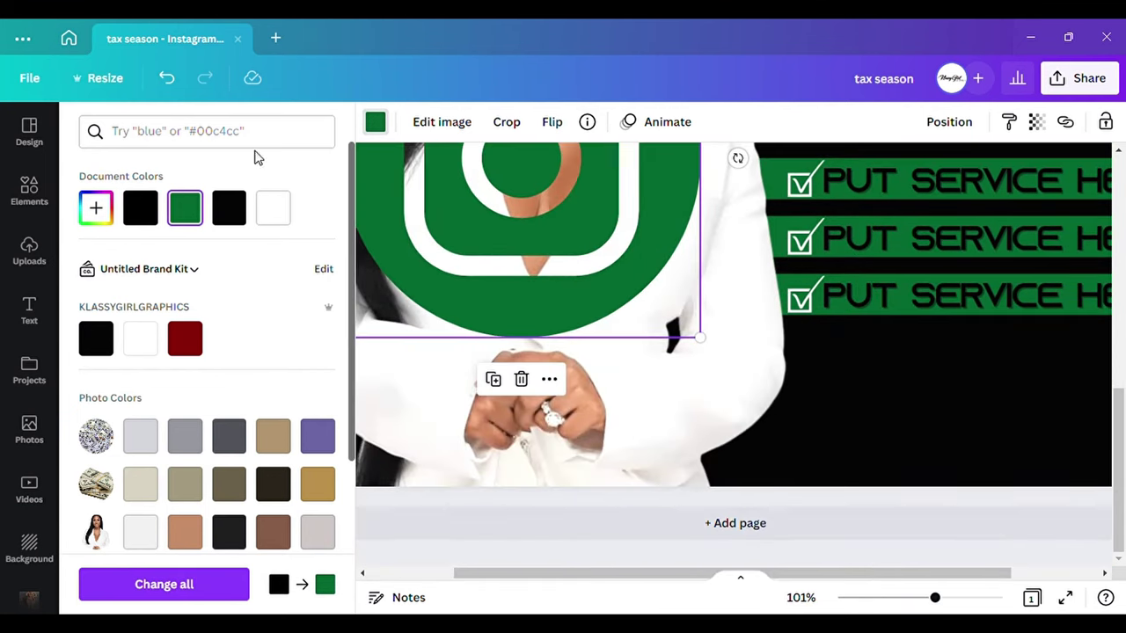
{"action": "left_click_drag", "start_coordinate": [528, 229], "coordinate": [861, 397]}
{"action": "left_click_drag", "start_coordinate": [1034, 149], "coordinate": [859, 356]}
- Move the Facebook icon down over the lower service bars and recolor it to the document green
{"action": "scroll", "coordinate": [688, 265], "scroll_direction": "up", "scroll_amount": 5}
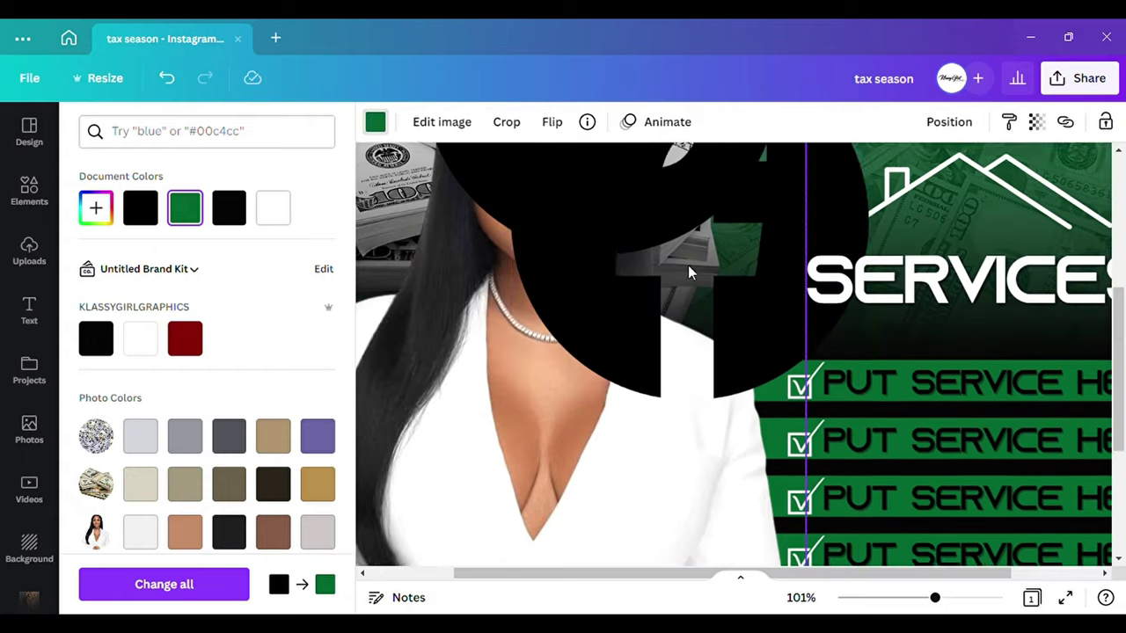
{"action": "left_click", "coordinate": [686, 265]}
{"action": "scroll", "coordinate": [769, 410], "scroll_direction": "down", "scroll_amount": 5}
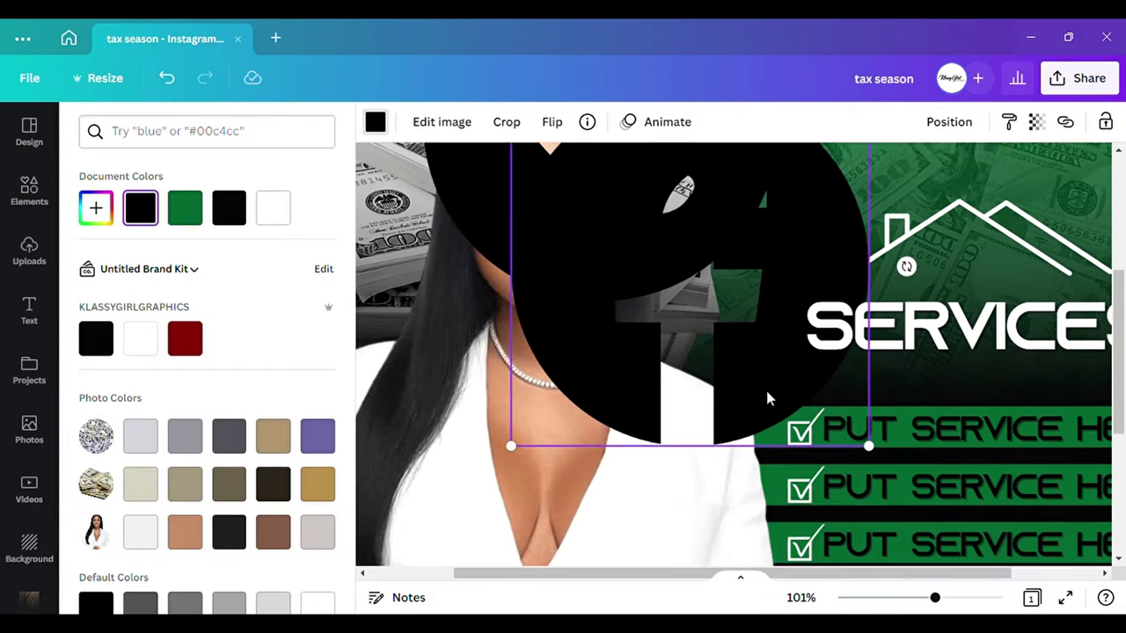
{"action": "key", "text": "ctrl+z"}
{"action": "left_click", "coordinate": [376, 121]}
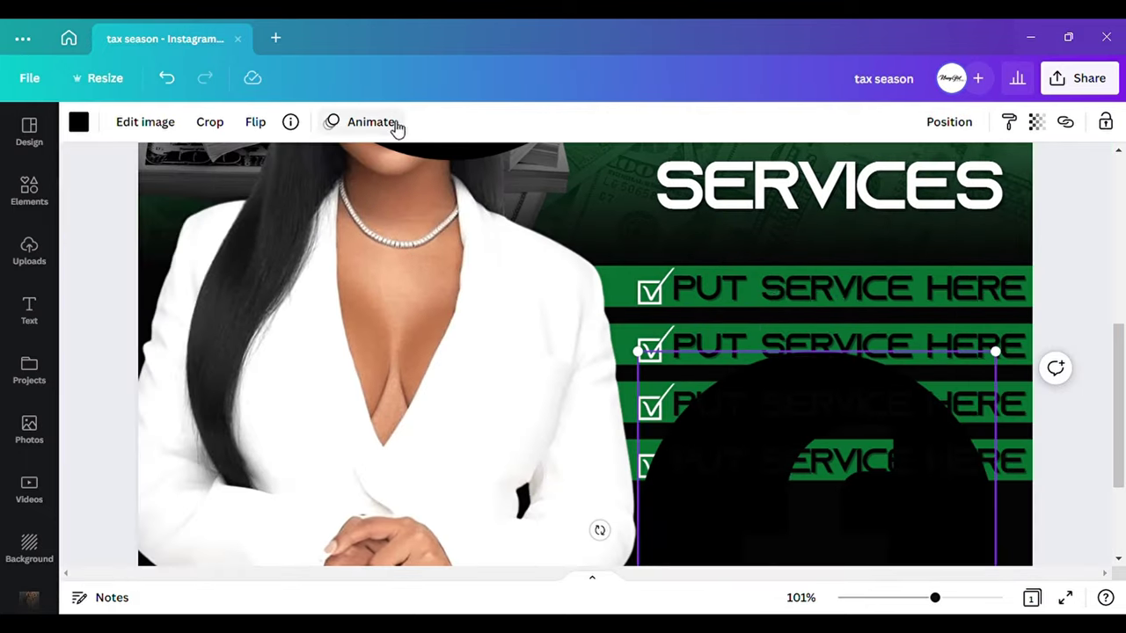
{"action": "left_click", "coordinate": [79, 122]}
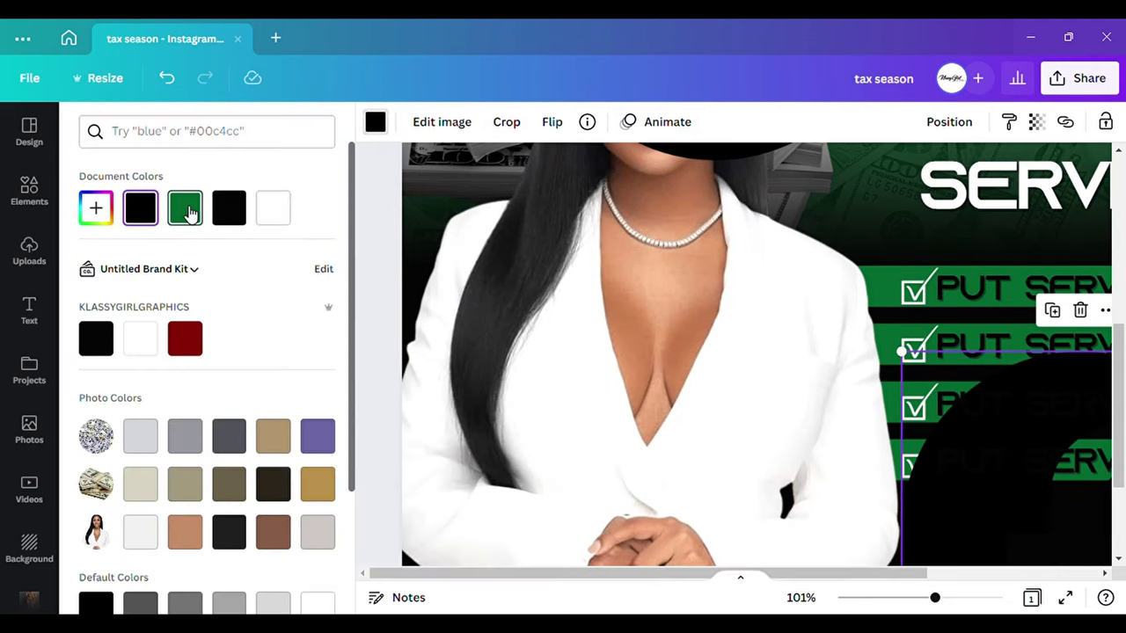
{"action": "left_click", "coordinate": [184, 208]}
{"action": "scroll", "coordinate": [776, 585], "scroll_direction": "down", "scroll_amount": 2}
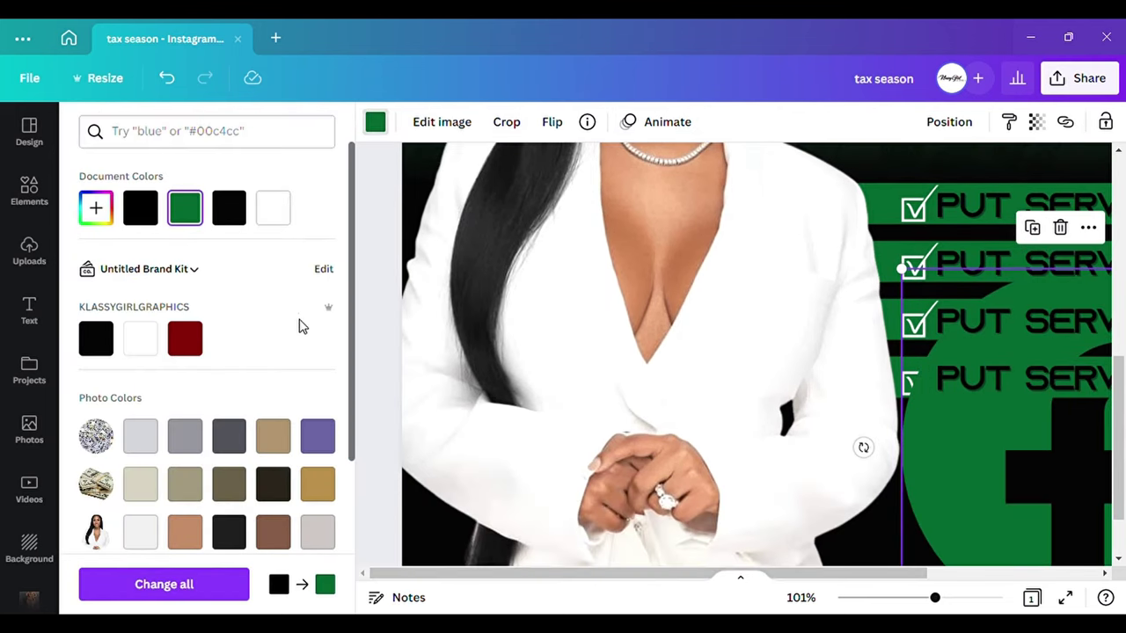
{"action": "key", "text": "Escape"}
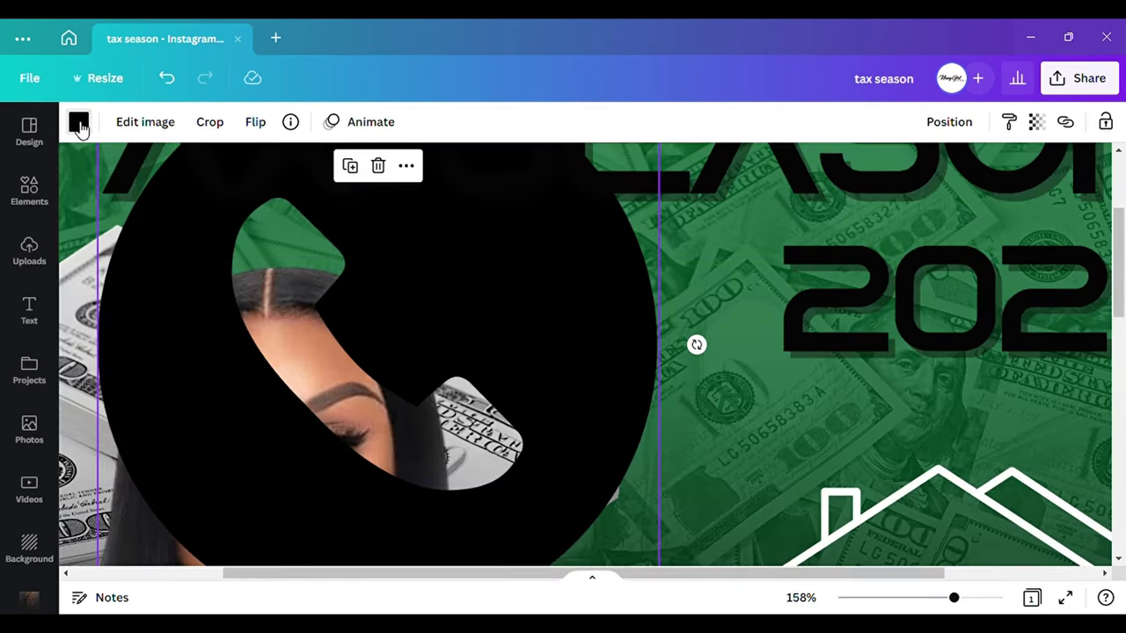
- Recolor the phone icon to the document green and move it down over the area below the service bars
{"action": "left_click", "coordinate": [79, 122]}
{"action": "left_click", "coordinate": [185, 208]}
{"action": "scroll", "coordinate": [809, 488], "scroll_direction": "down", "scroll_amount": 5}
{"action": "scroll", "coordinate": [818, 425], "scroll_direction": "down", "scroll_amount": 3}
{"action": "scroll", "coordinate": [708, 191], "scroll_direction": "up", "scroll_amount": 3}
{"action": "left_click_drag", "start_coordinate": [708, 191], "coordinate": [860, 369]}
{"action": "scroll", "coordinate": [839, 322], "scroll_direction": "down", "scroll_amount": 2}
{"action": "scroll", "coordinate": [839, 322], "scroll_direction": "up", "scroll_amount": 3}
{"action": "scroll", "coordinate": [839, 322], "scroll_direction": "down", "scroll_amount": 3}
{"action": "left_click_drag", "start_coordinate": [918, 234], "coordinate": [907, 598]}
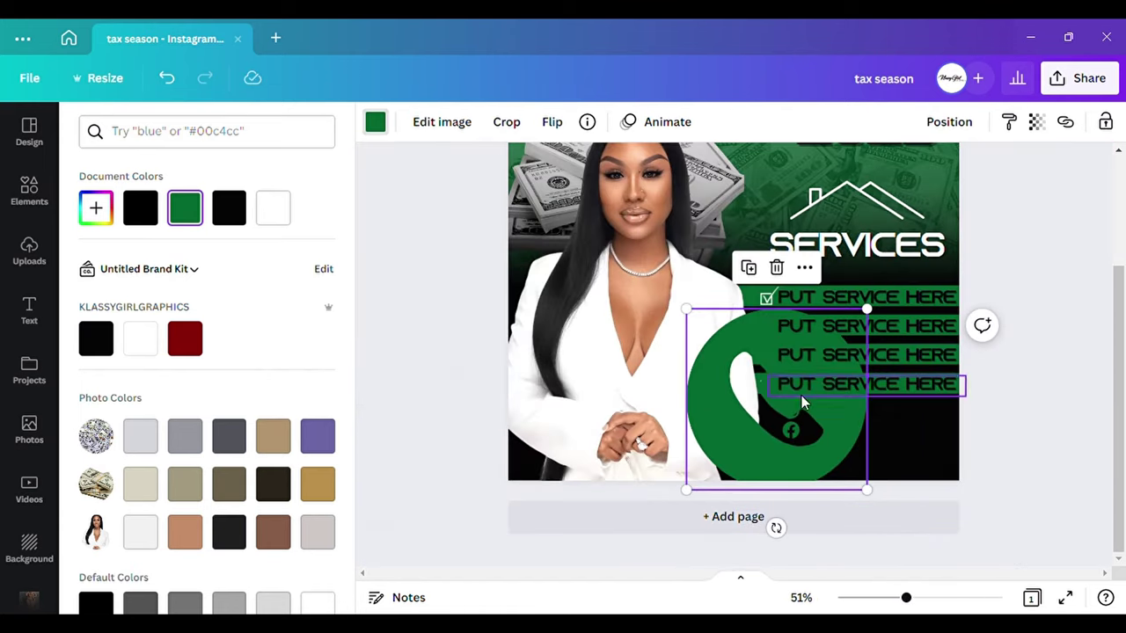
{"action": "left_click_drag", "start_coordinate": [807, 421], "coordinate": [843, 436]}
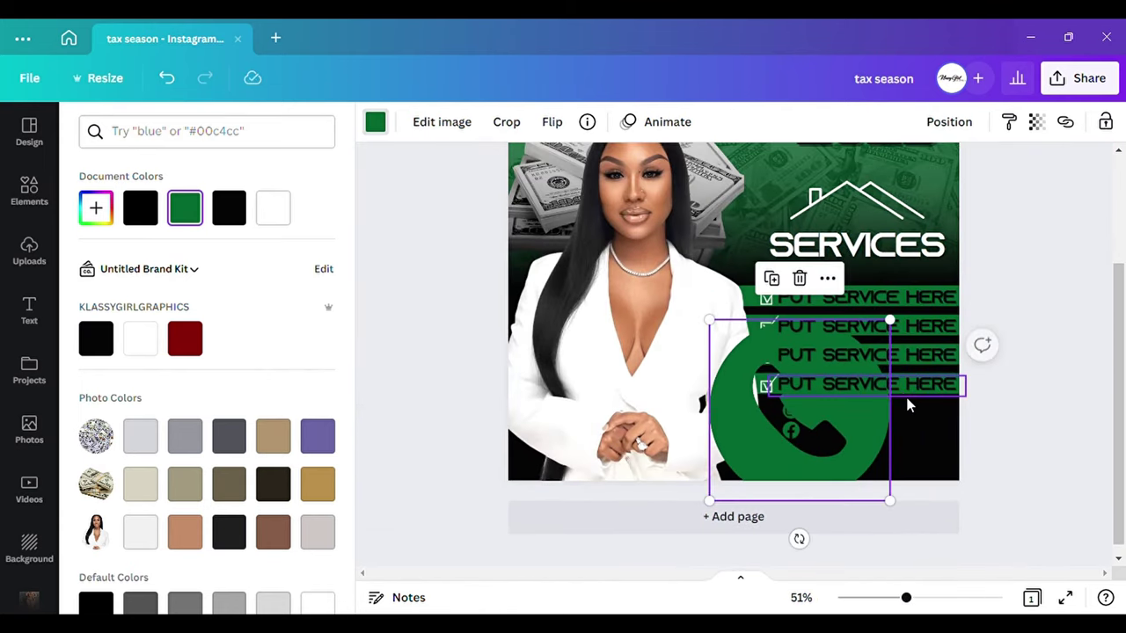
- Shrink the phone icon to match the other social icons and align it directly below the Facebook icon with even spacing
{"action": "left_click_drag", "start_coordinate": [887, 322], "coordinate": [808, 477]}
{"action": "left_click_drag", "start_coordinate": [907, 598], "coordinate": [930, 598]}
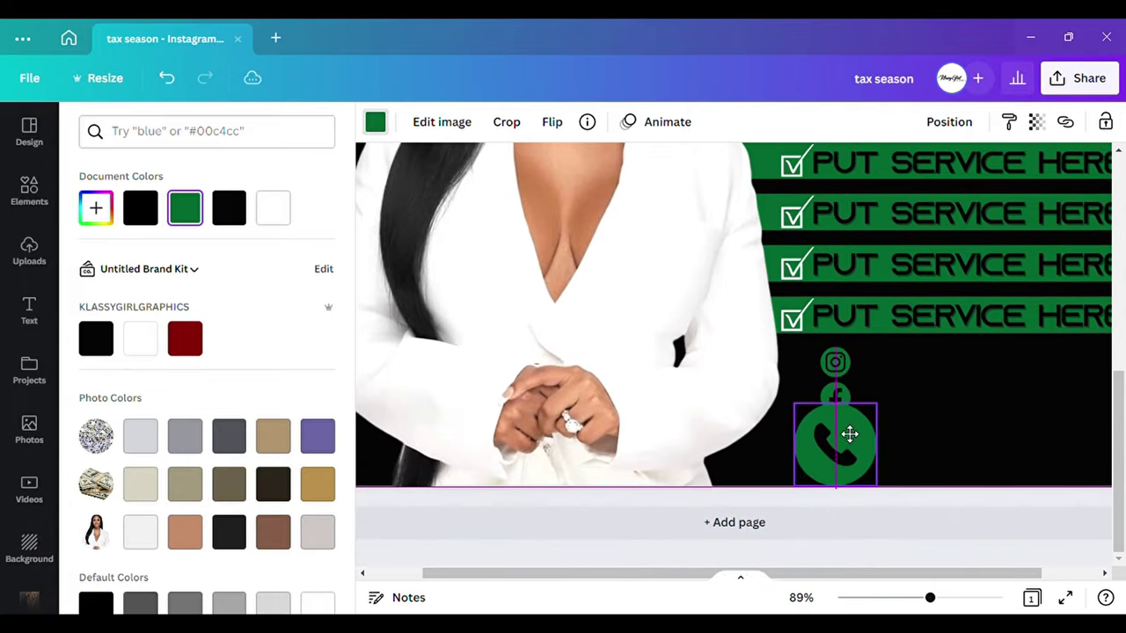
{"action": "left_click_drag", "start_coordinate": [886, 502], "coordinate": [845, 447]}
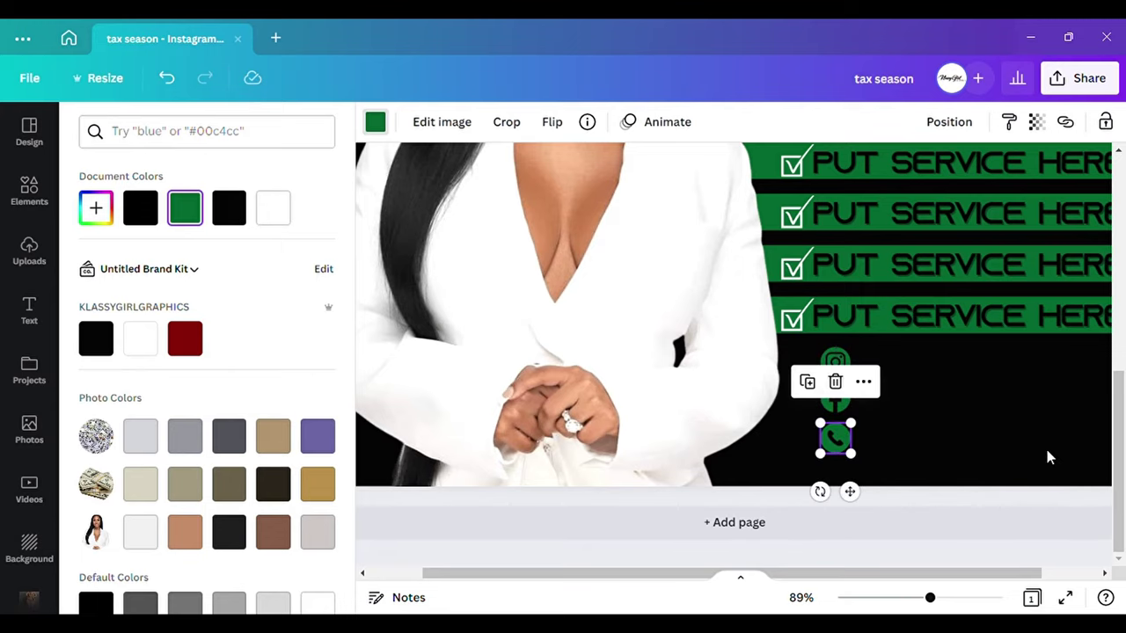
{"action": "key", "text": "Escape"}
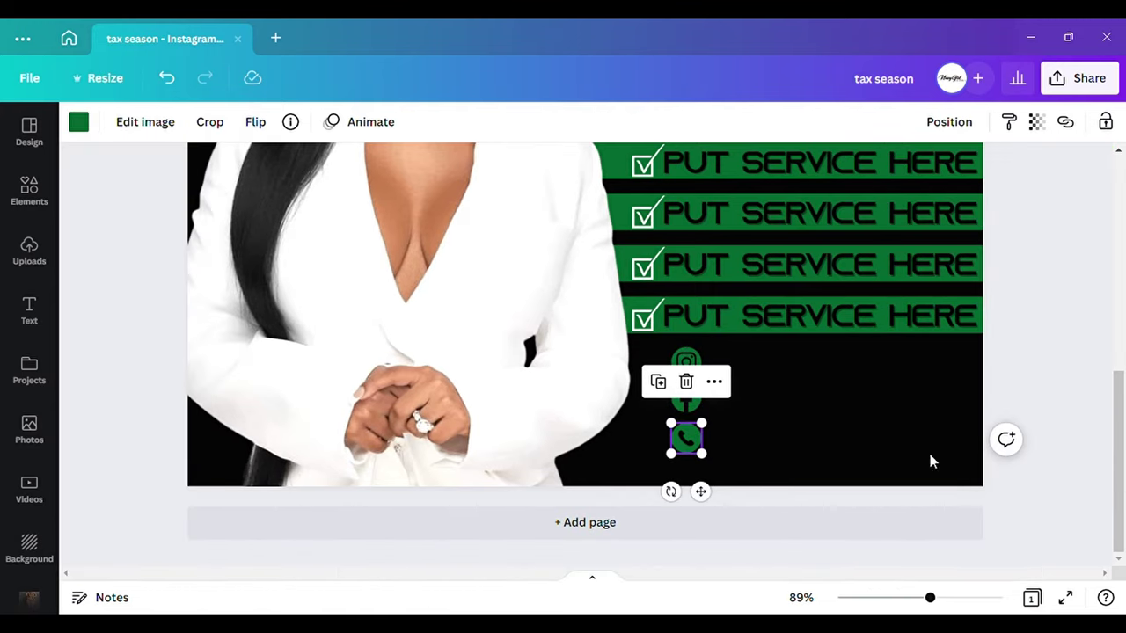
{"action": "left_click", "coordinate": [1049, 495]}
{"action": "left_click", "coordinate": [697, 451]}
{"action": "left_click_drag", "start_coordinate": [695, 446], "coordinate": [699, 440]}
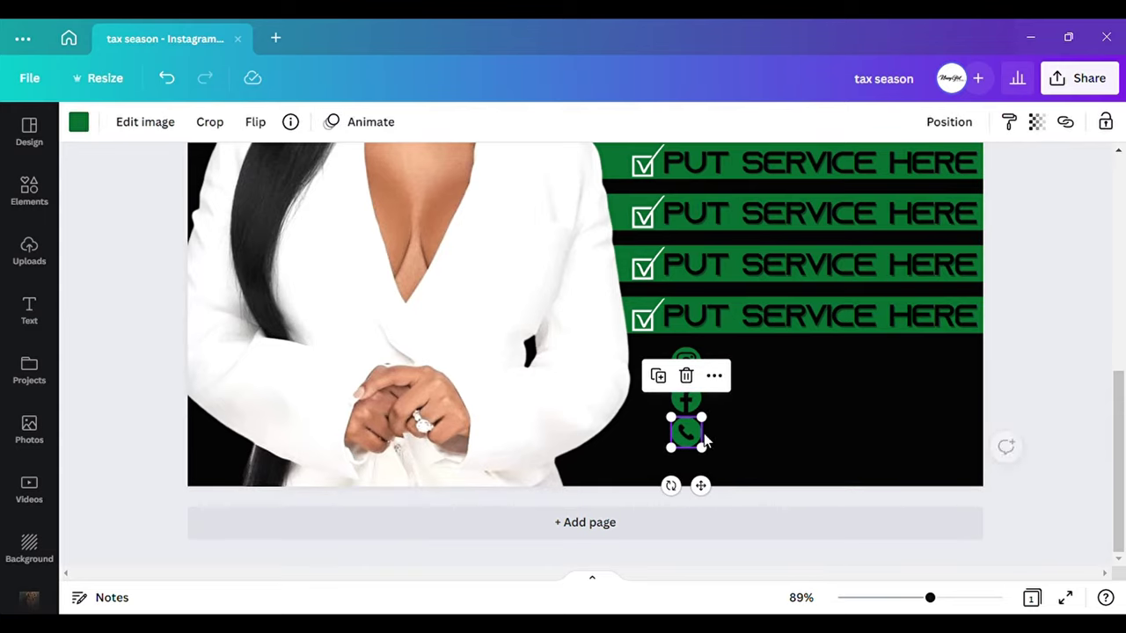
{"action": "left_click", "coordinate": [1038, 481]}
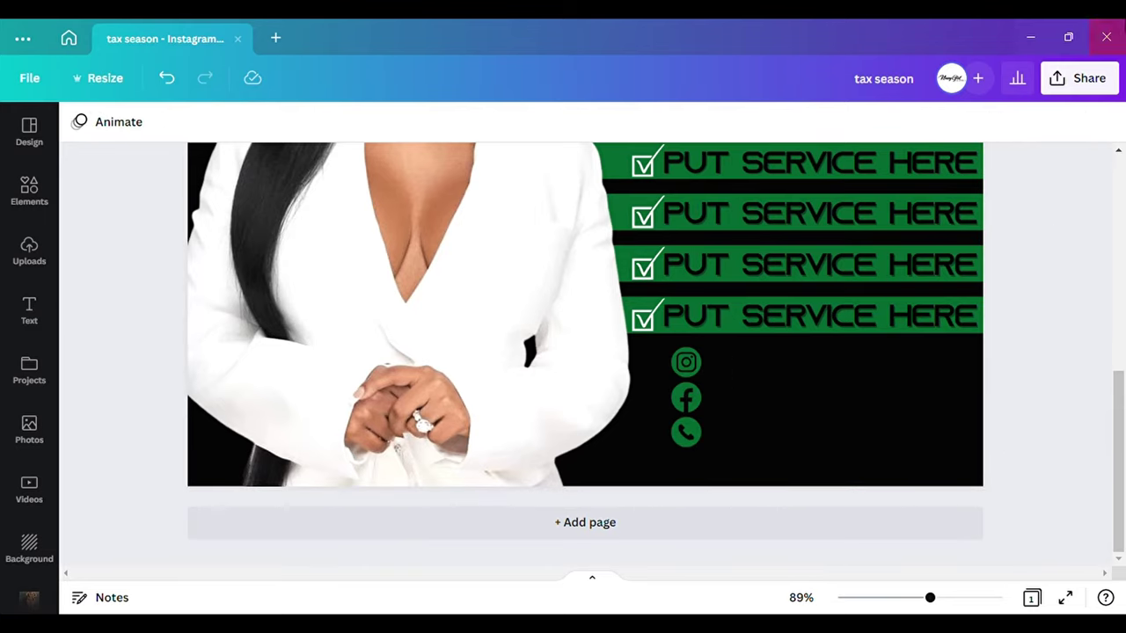
- Duplicate the lowest service line, recolor the copy white and place it below the service bars beside the Instagram icon
{"action": "left_click", "coordinate": [827, 313]}
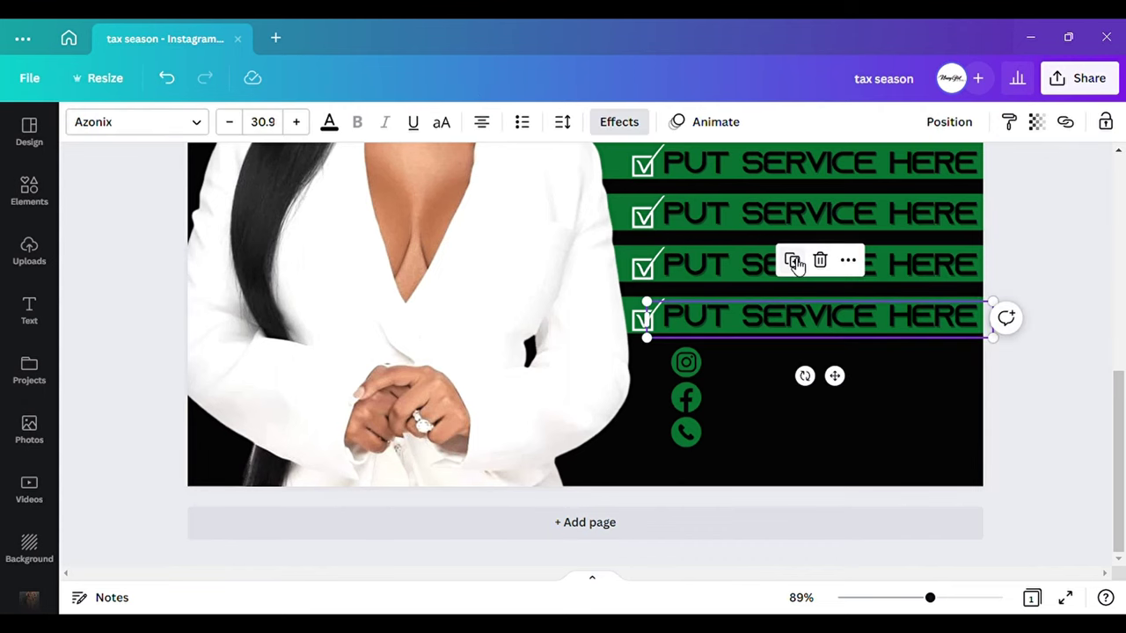
{"action": "left_click_drag", "start_coordinate": [833, 375], "coordinate": [827, 409]}
{"action": "left_click", "coordinate": [325, 123]}
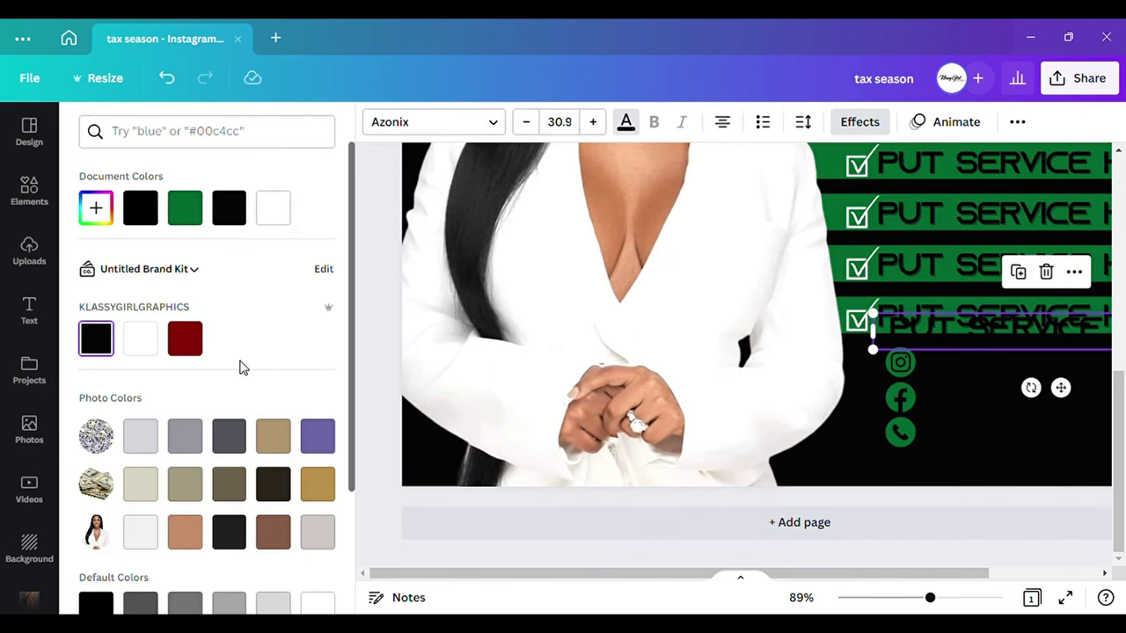
{"action": "left_click", "coordinate": [161, 344]}
{"action": "left_click_drag", "start_coordinate": [927, 600], "coordinate": [891, 612]}
{"action": "left_click_drag", "start_coordinate": [837, 470], "coordinate": [852, 482]}
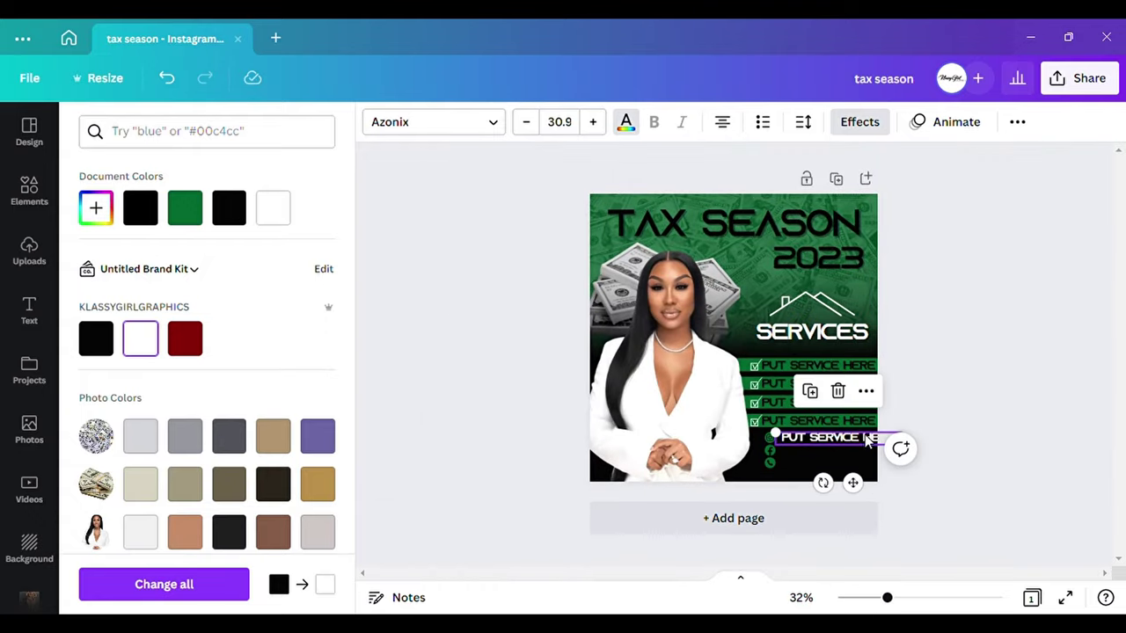
- Change the white copied line to "YOURSOCIALMEDIA", shrink it to size 23.3 and fit it beside the Instagram icon
{"action": "double_click", "coordinate": [802, 438]}
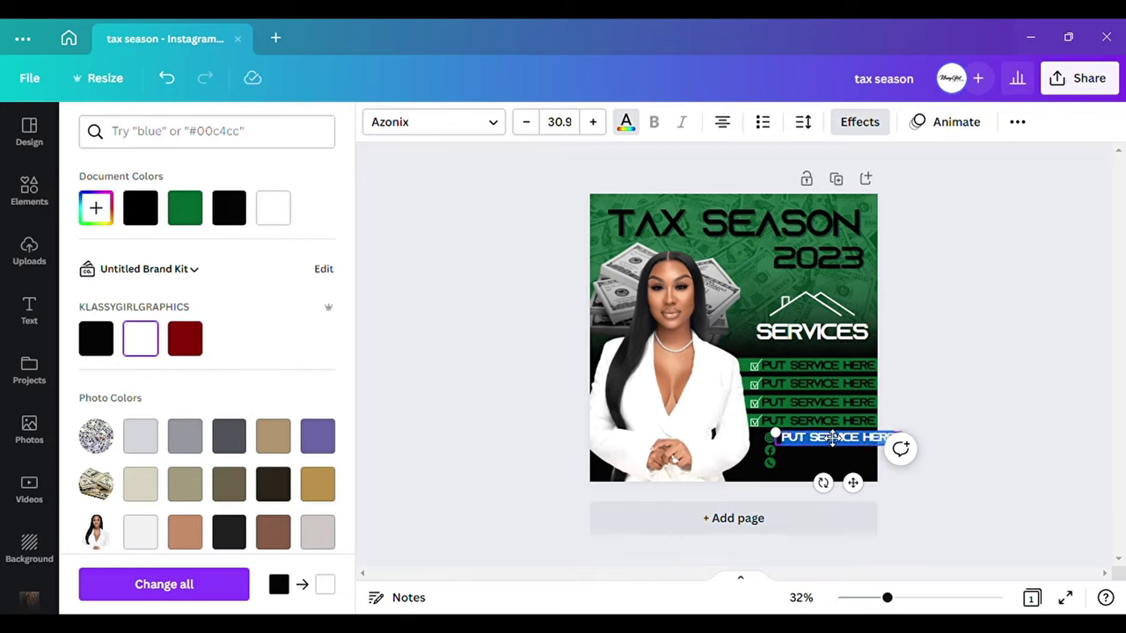
{"action": "type", "text": "yoursocialmedia"}
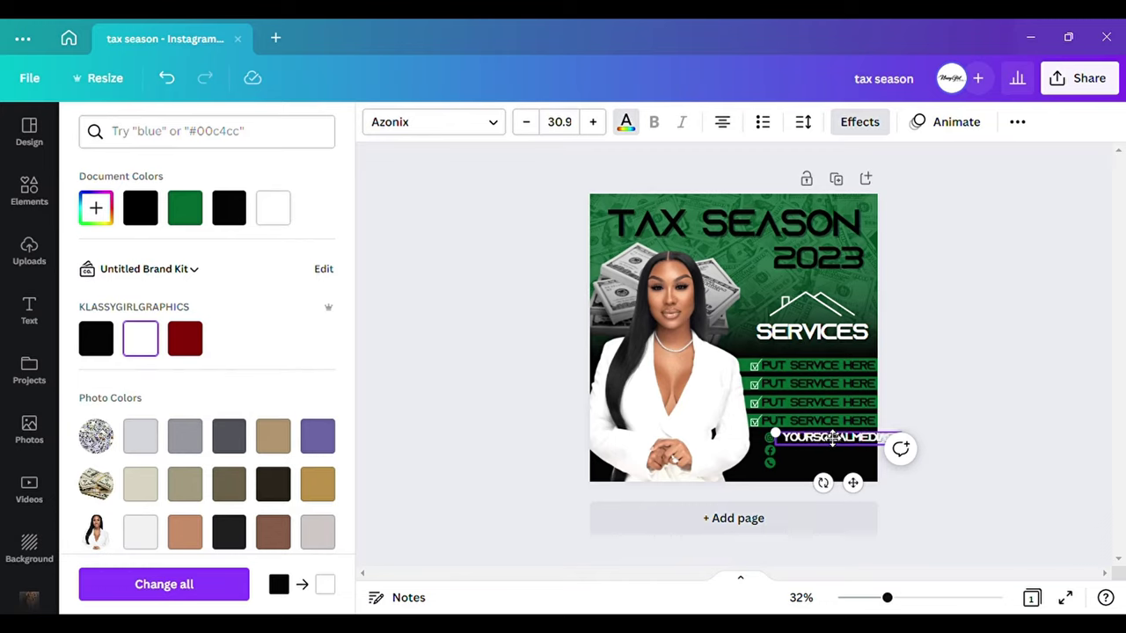
{"action": "left_click_drag", "start_coordinate": [787, 446], "coordinate": [818, 451]}
{"action": "left_click_drag", "start_coordinate": [885, 483], "coordinate": [835, 478]}
{"action": "key", "text": "Escape"}
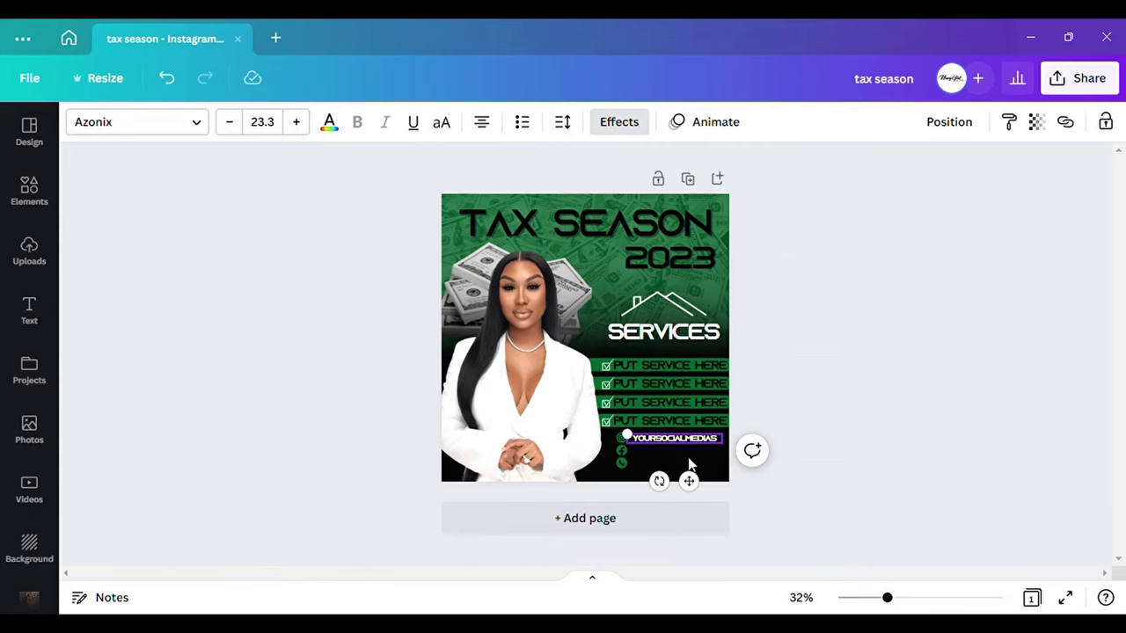
{"action": "key", "text": "Escape"}
{"action": "left_click", "coordinate": [717, 439]}
{"action": "left_click", "coordinate": [824, 396]}
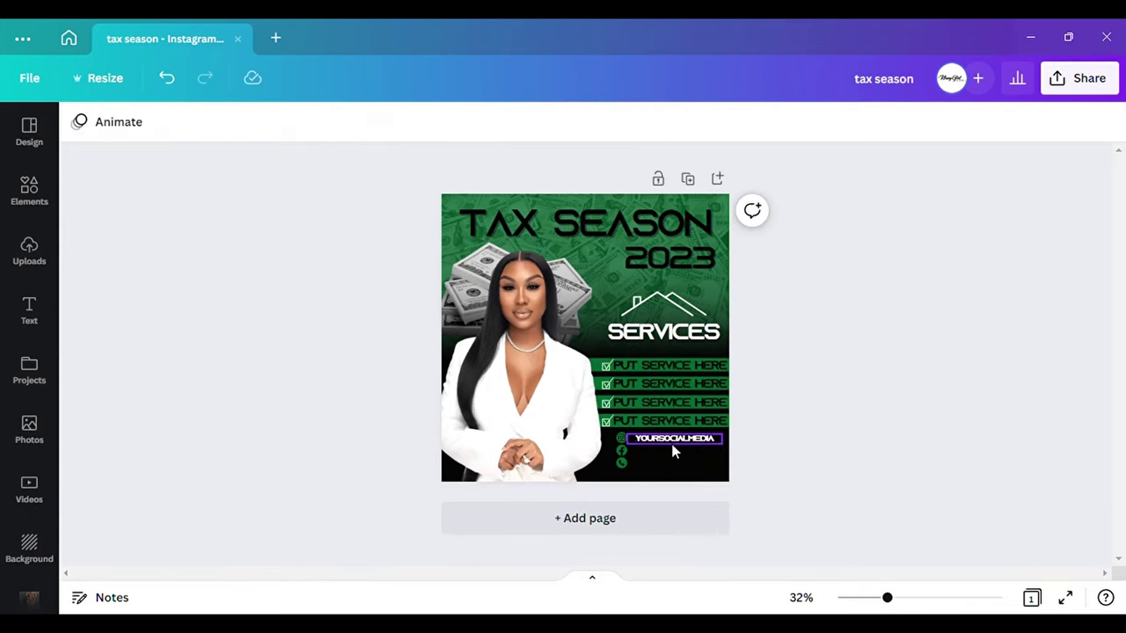
- Duplicate the "YOURSOCIALMEDIA" text twice, aligning one copy beside the Facebook icon and the other beside the phone icon
{"action": "left_click", "coordinate": [640, 443]}
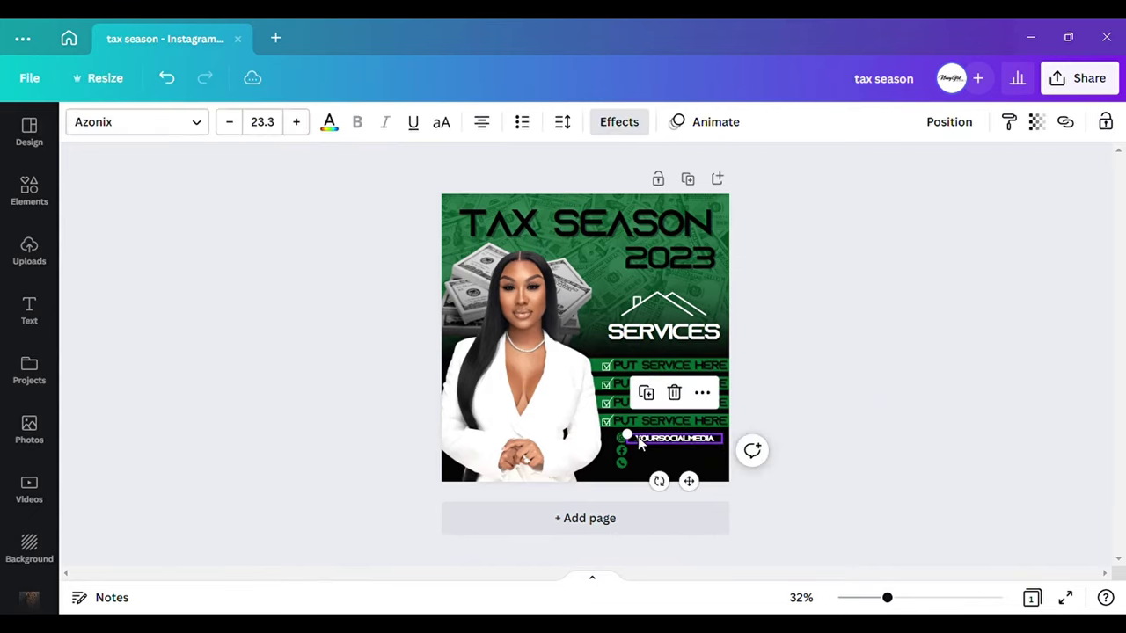
{"action": "left_click", "coordinate": [908, 598]}
{"action": "left_click_drag", "start_coordinate": [741, 545], "coordinate": [746, 554]}
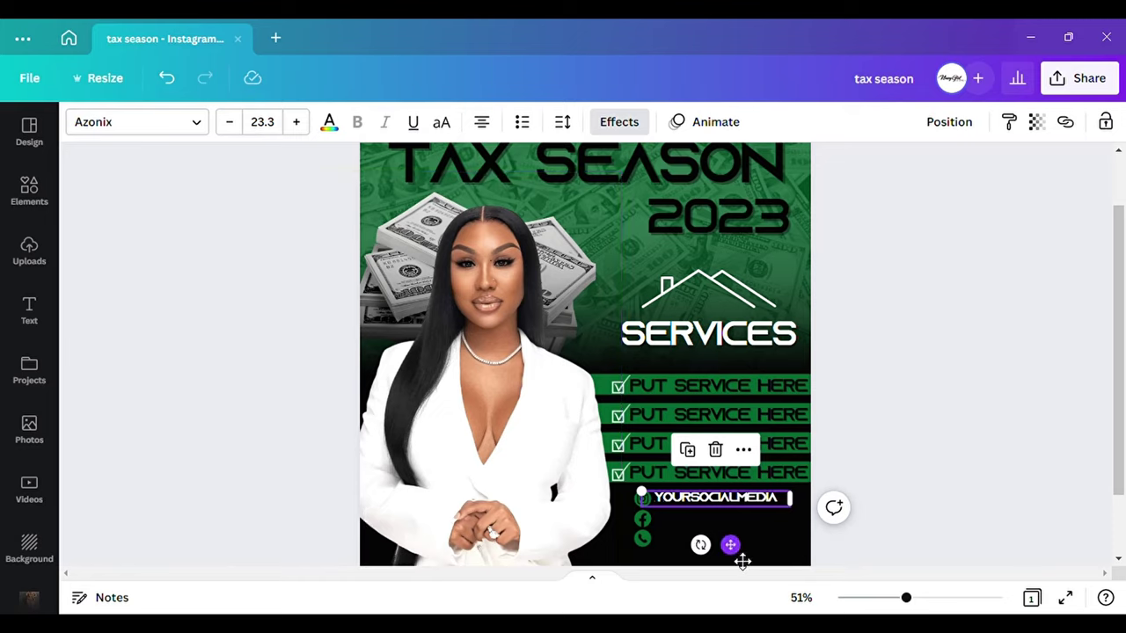
{"action": "left_click", "coordinate": [690, 451]}
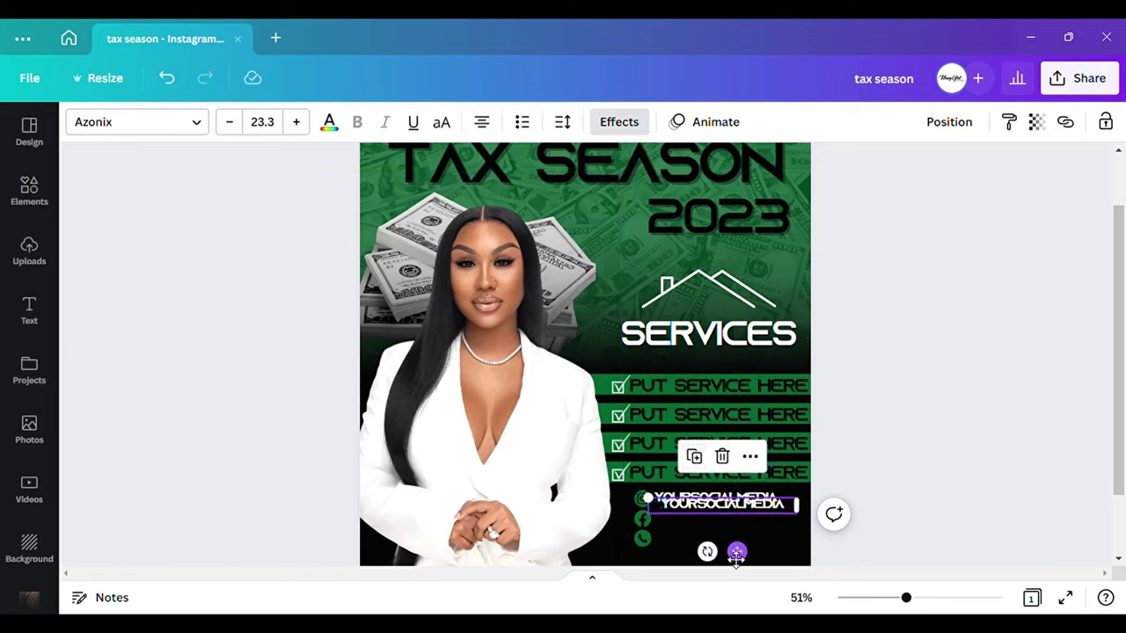
{"action": "mouse_move", "coordinate": [746, 569]}
{"action": "left_mouse_down"}
{"action": "mouse_move", "coordinate": [739, 586]}
{"action": "mouse_move", "coordinate": [731, 578]}
{"action": "left_mouse_up"}
{"action": "left_click", "coordinate": [872, 523]}
{"action": "left_click", "coordinate": [736, 525]}
{"action": "left_click_drag", "start_coordinate": [737, 527], "coordinate": [749, 545]}
- Replace the text beside the phone icon with a placeholder phone number, using parentheses around the area code
{"action": "double_click", "coordinate": [749, 538]}
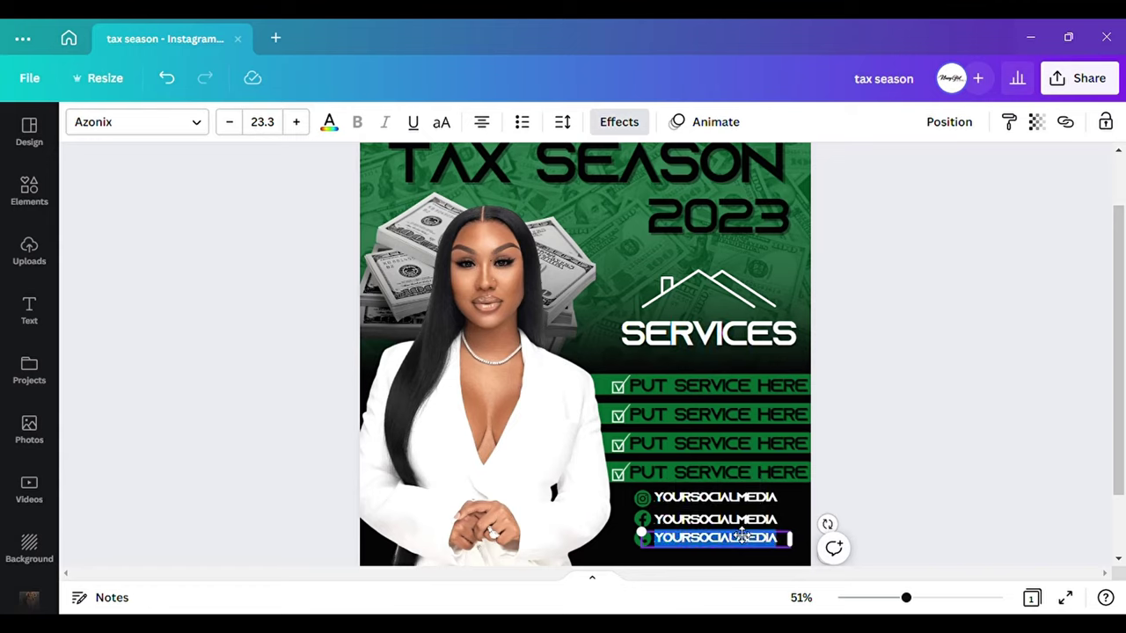
{"action": "key", "text": "BackSpace"}
{"action": "type", "text": "("}
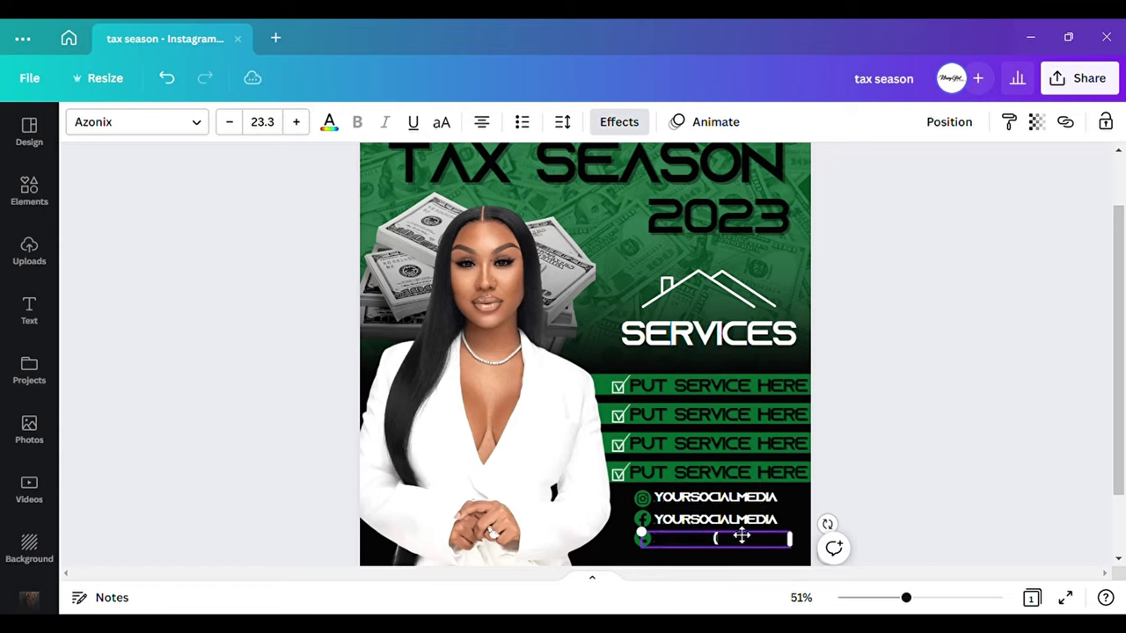
{"action": "type", "text": "888) 888"}
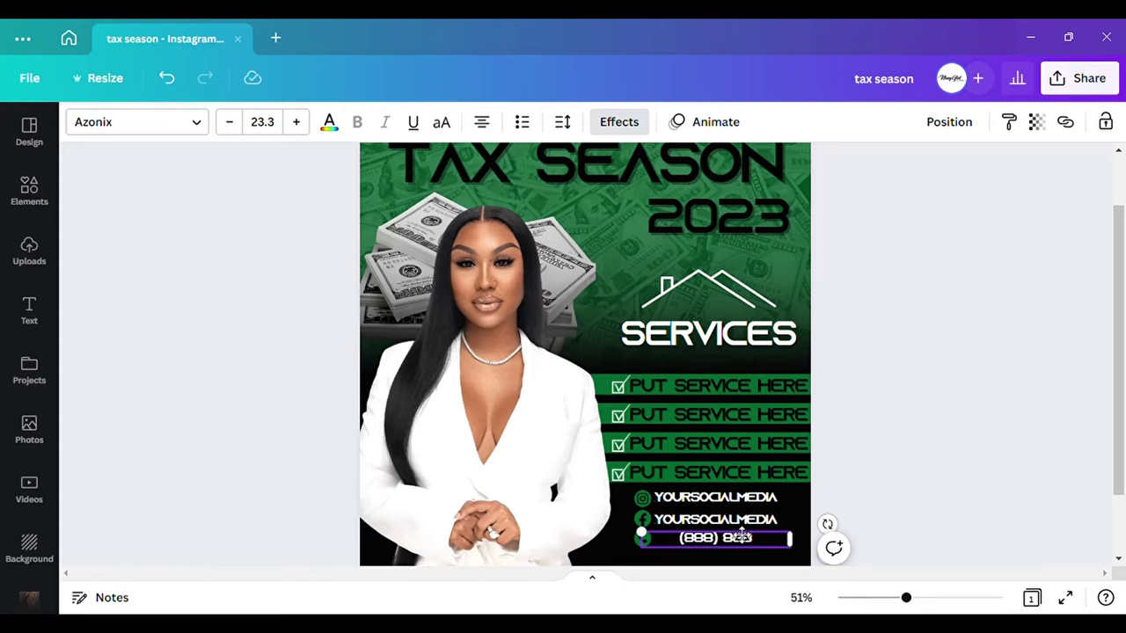
{"action": "type", "text": "-888"}
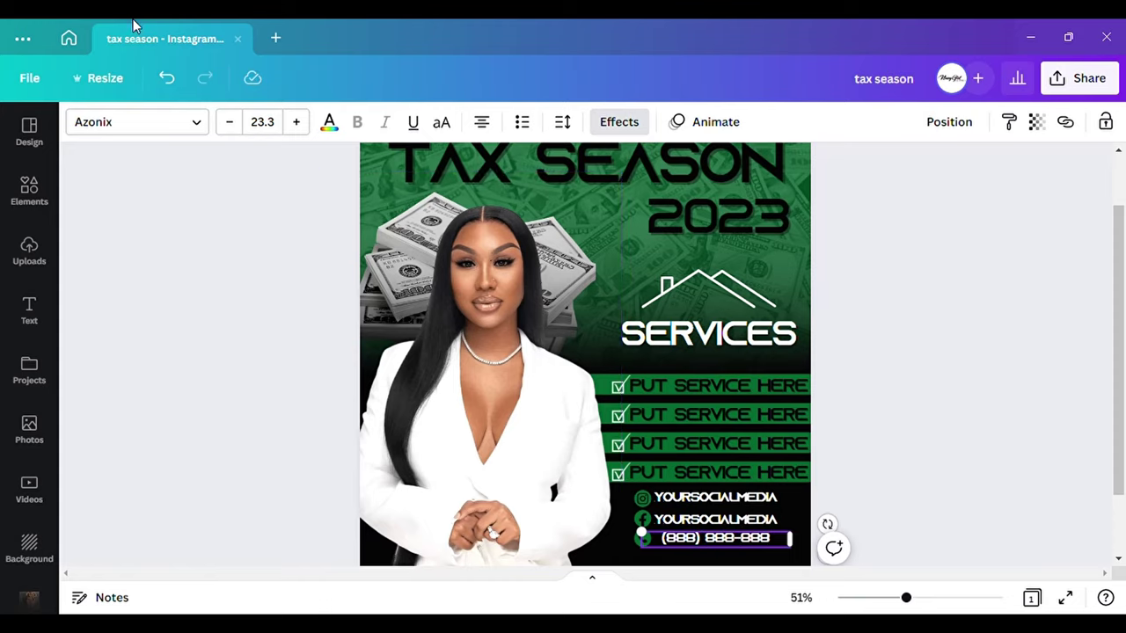
- Shift the phone number text closer to the phone icon so it lines up with the social media lines above
{"action": "left_click_drag", "start_coordinate": [907, 602], "coordinate": [922, 598]}
{"action": "scroll", "coordinate": [686, 369], "scroll_direction": "down", "scroll_amount": 3}
{"action": "double_click", "coordinate": [803, 441]}
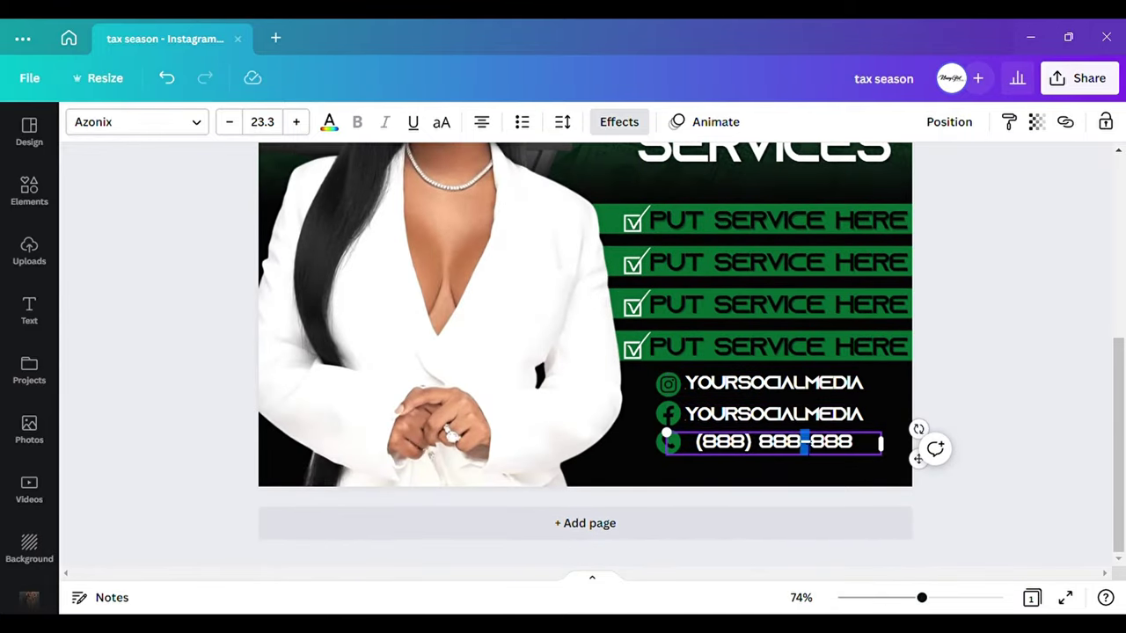
{"action": "left_click", "coordinate": [974, 380]}
{"action": "left_click", "coordinate": [830, 447]}
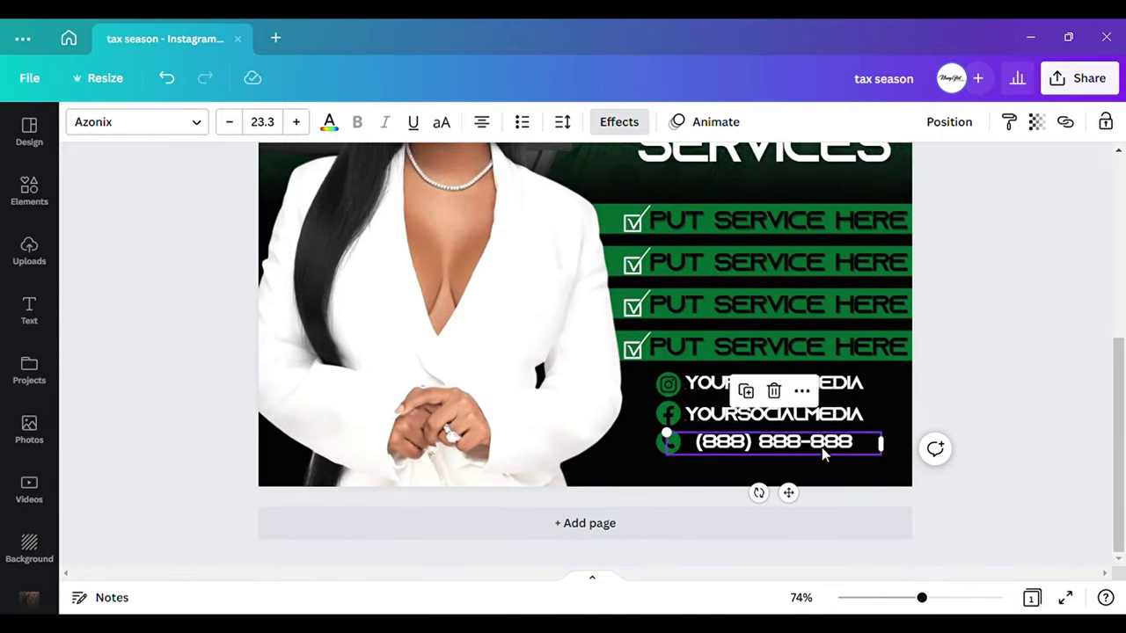
{"action": "left_click_drag", "start_coordinate": [830, 446], "coordinate": [822, 446]}
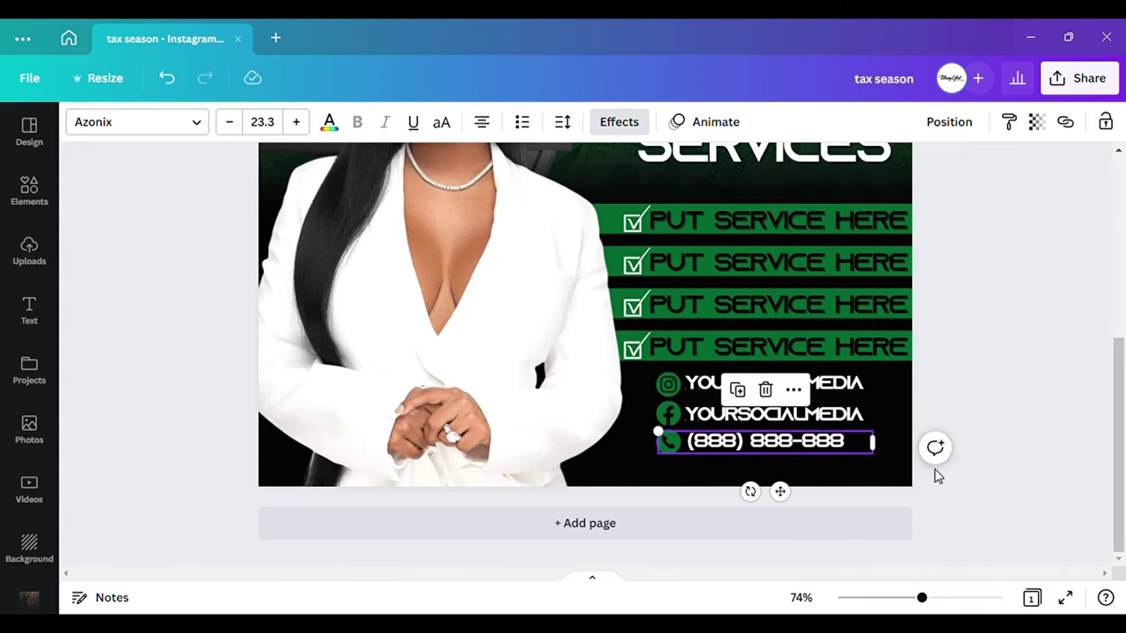
{"action": "left_click", "coordinate": [946, 477]}
- Try shrinking the first service line's text to size 29.3 to clear its checkbox, and undo the resize
{"action": "mouse_move", "coordinate": [922, 598]}
{"action": "left_mouse_down"}
{"action": "mouse_move", "coordinate": [889, 604]}
{"action": "mouse_move", "coordinate": [903, 603]}
{"action": "left_mouse_up"}
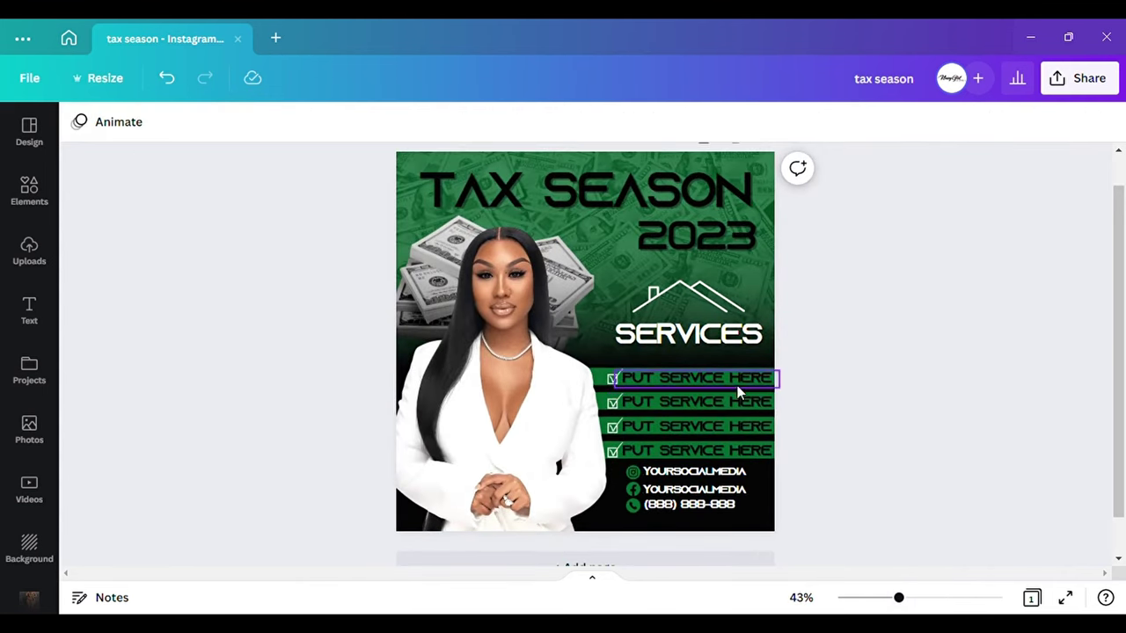
{"action": "left_click", "coordinate": [765, 373]}
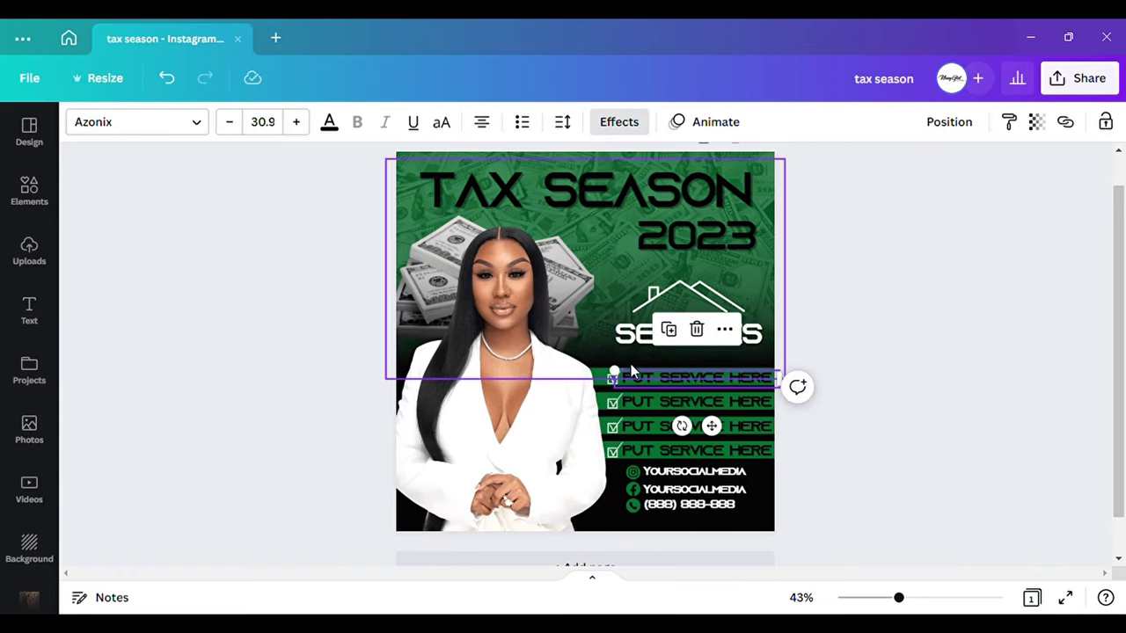
{"action": "left_click_drag", "start_coordinate": [622, 376], "coordinate": [628, 377]}
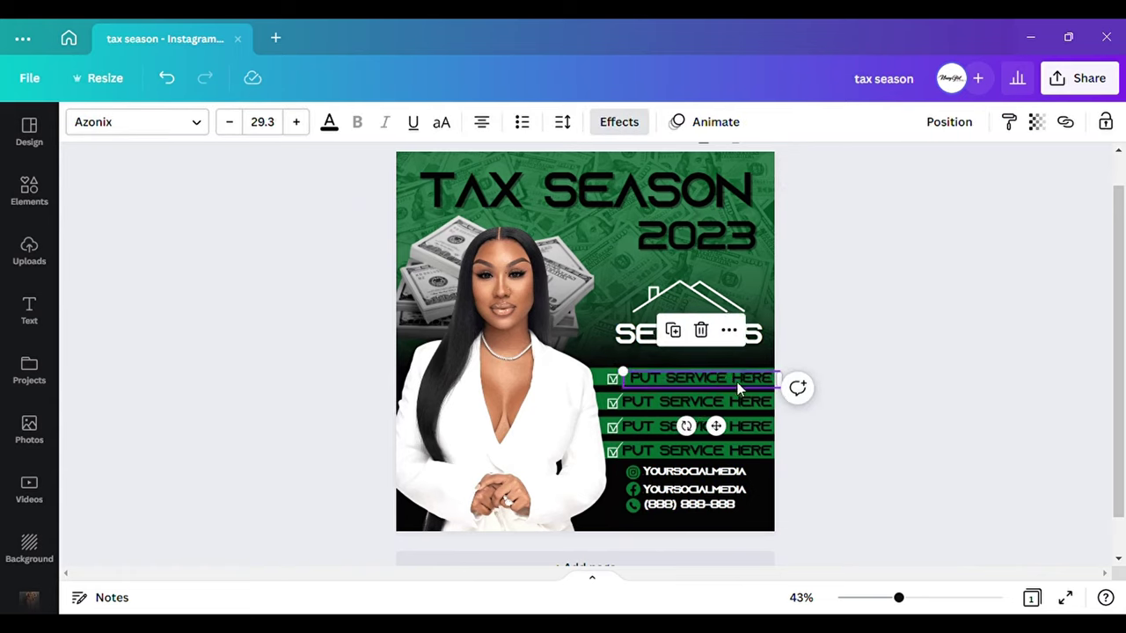
{"action": "left_click", "coordinate": [166, 78]}
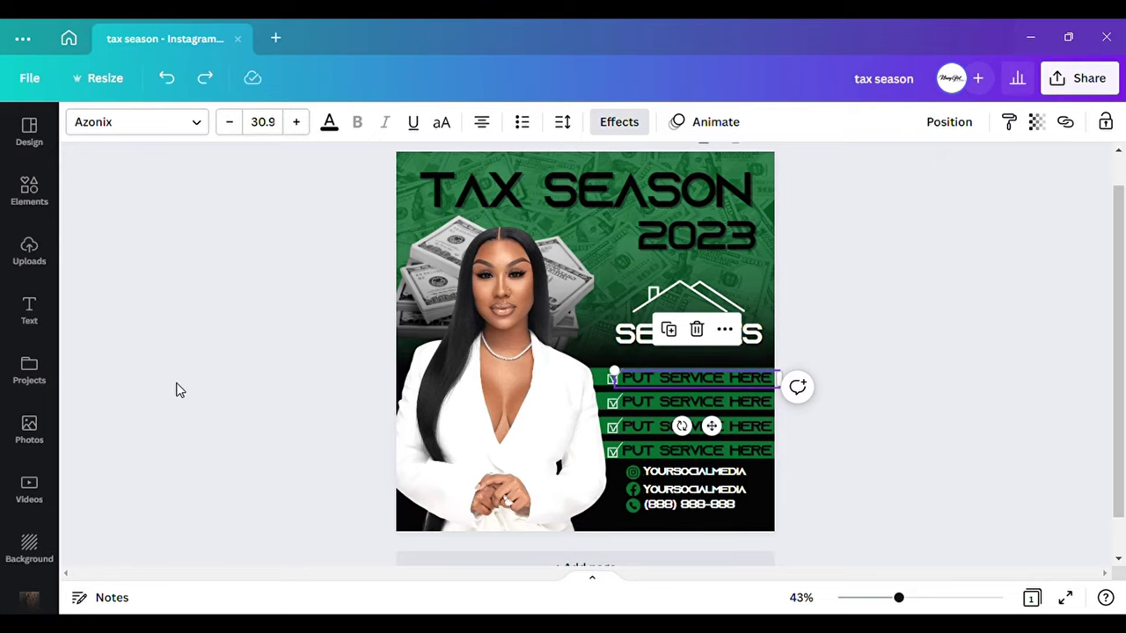
{"action": "left_click", "coordinate": [251, 373]}
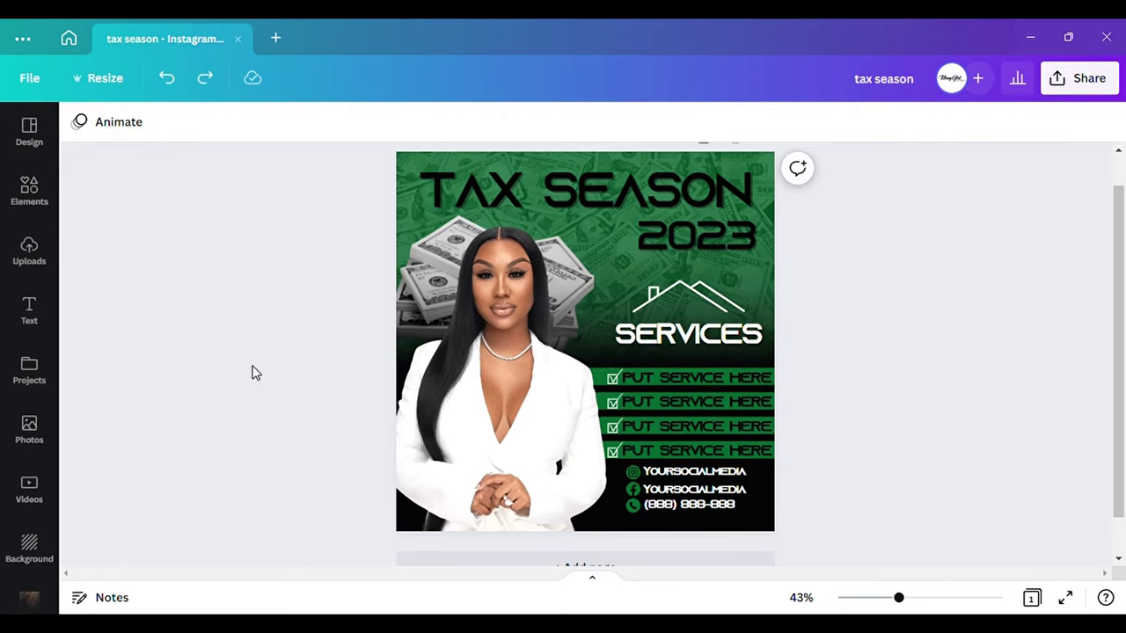